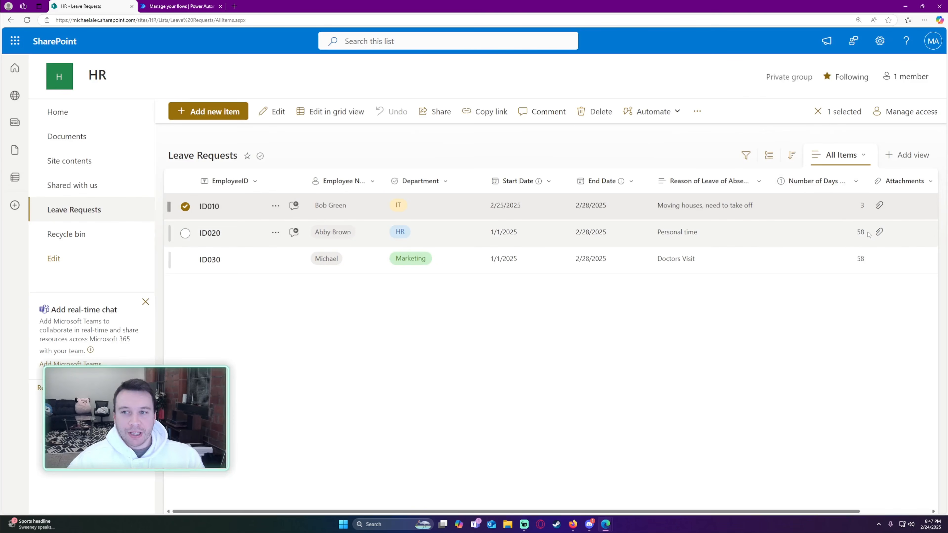
# - View the attachments of item ID020 in the Leave Requests list, and close its details
pyautogui.click(872, 231)
pyautogui.click(879, 232)
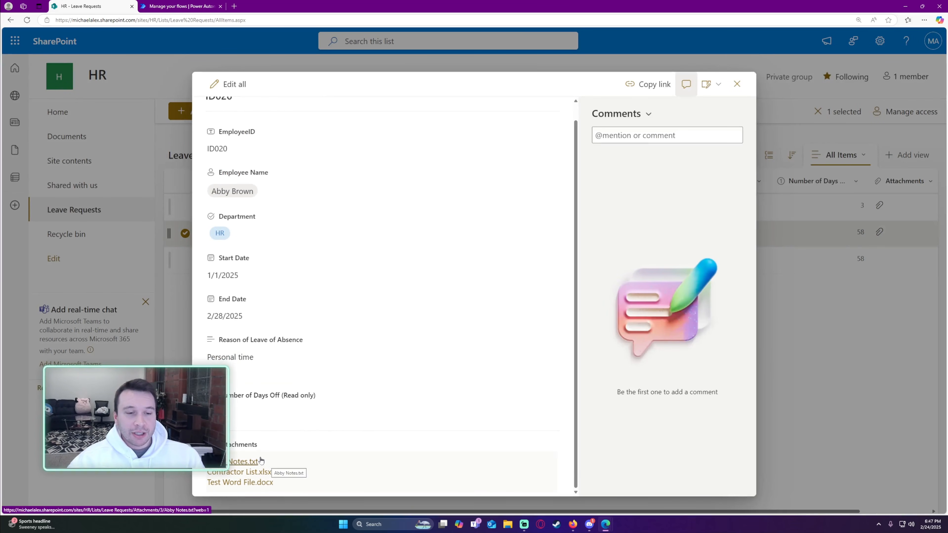
pyautogui.click(737, 84)
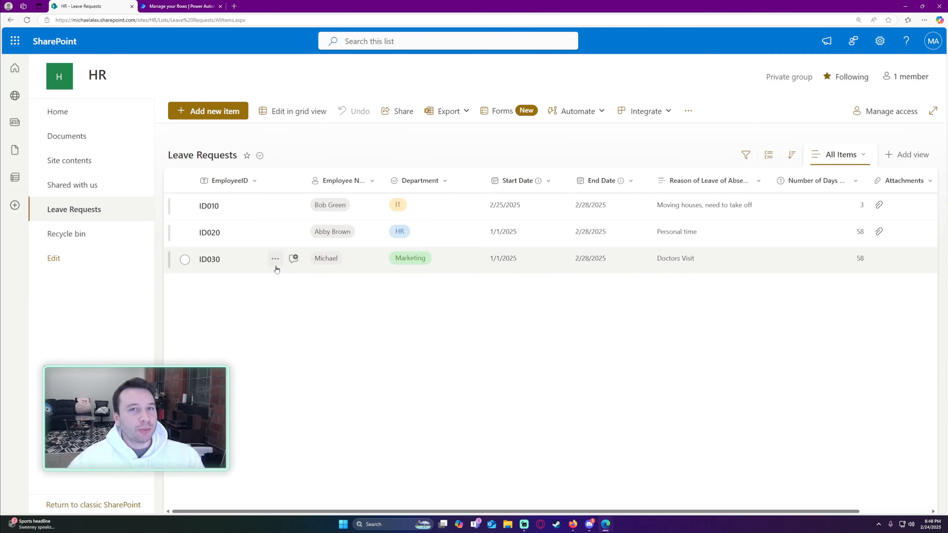
# - Start a new list on the HR site, using its existing Leave Requests list as the template
pyautogui.click(89, 119)
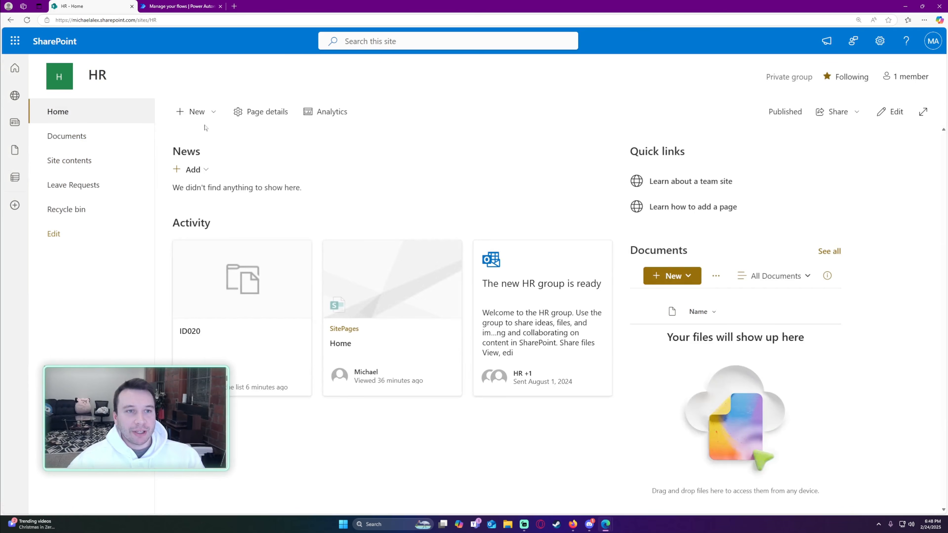
pyautogui.click(195, 111)
pyautogui.click(208, 136)
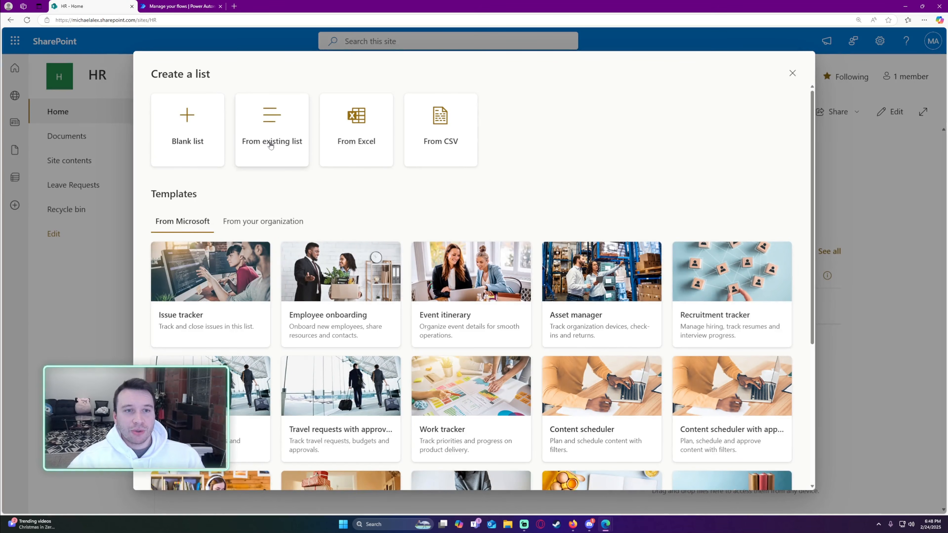
pyautogui.click(270, 145)
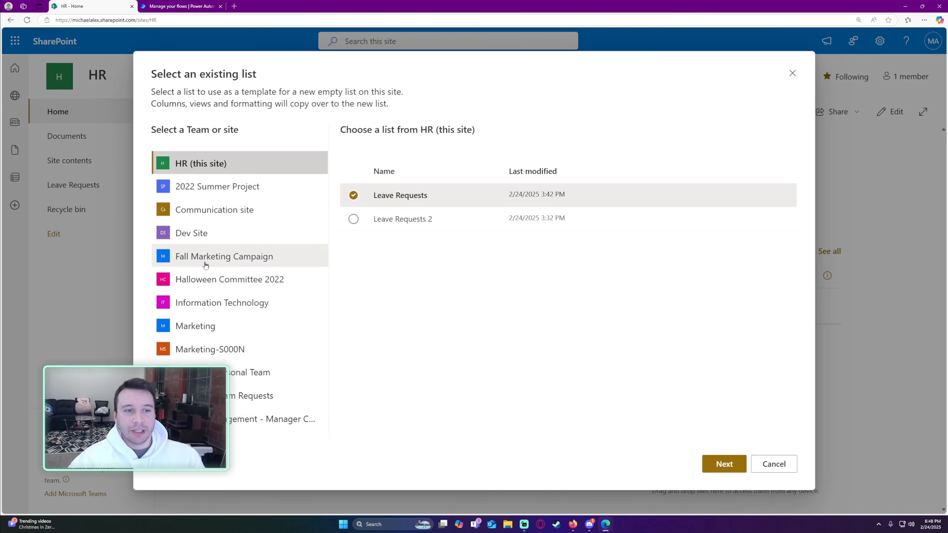
pyautogui.click(237, 186)
pyautogui.click(239, 163)
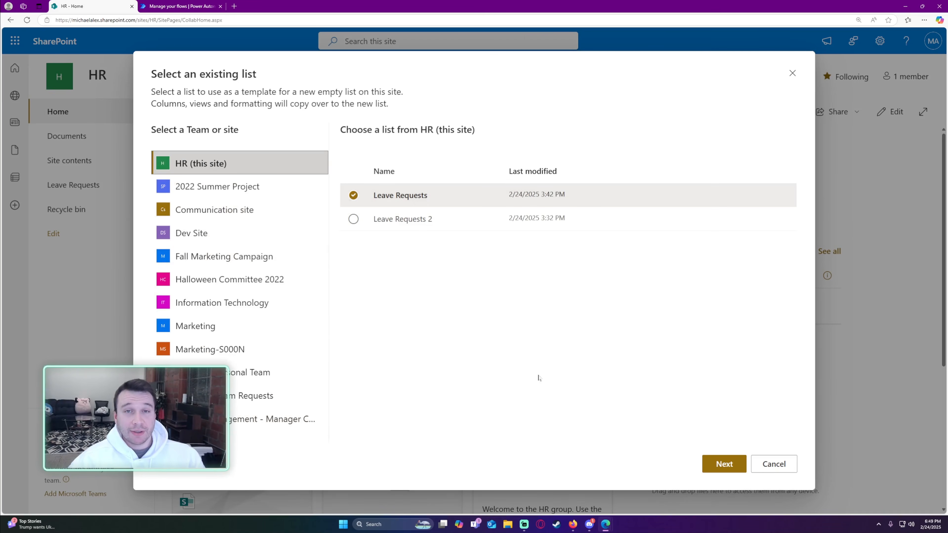
pyautogui.click(725, 464)
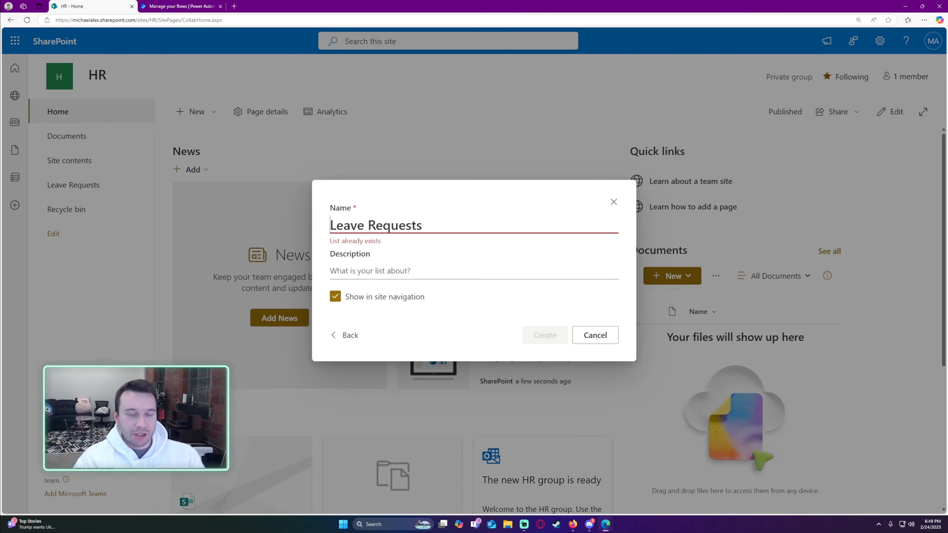
# - Create the list under the name "New Leave Requests" and narrow its EmployeeID column
pyautogui.write('New')
pyautogui.click(522, 282)
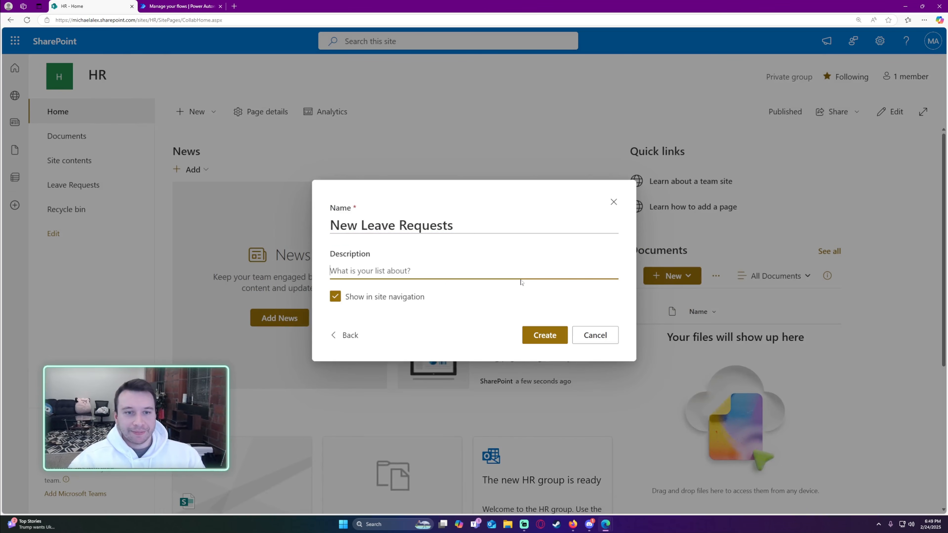
pyautogui.click(545, 336)
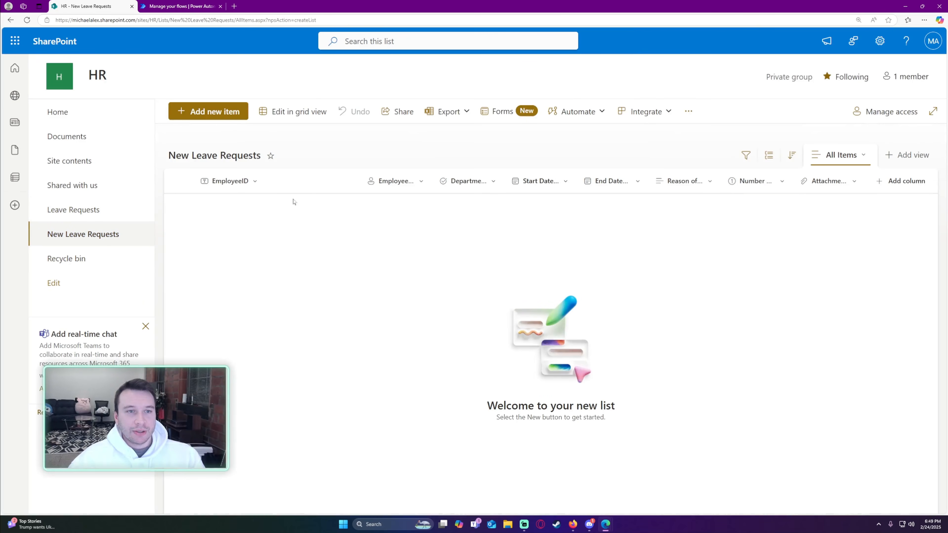
pyautogui.moveTo(354, 182); pyautogui.dragTo(305, 181)
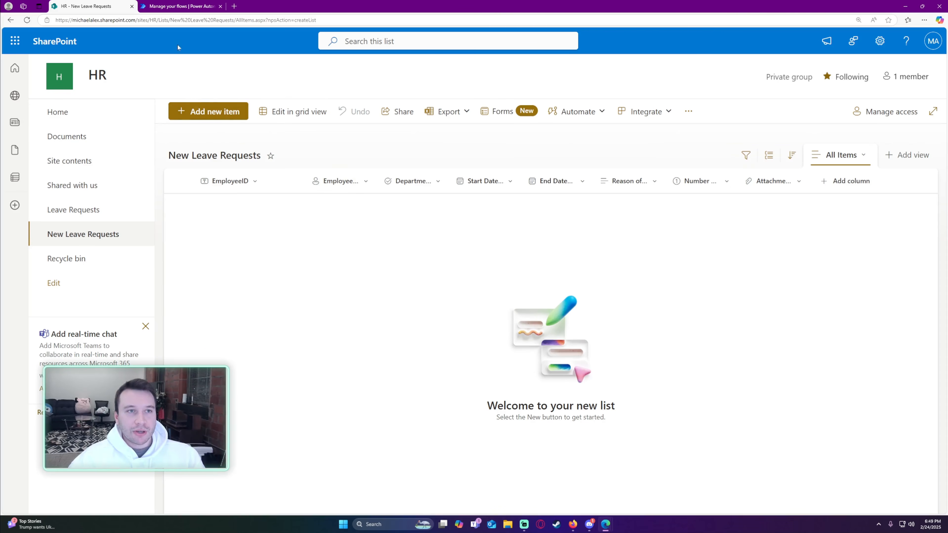
# - In Power Automate, create a manually triggered instant cloud flow named "Copy SharePoint with Attachments"
pyautogui.click(169, 6)
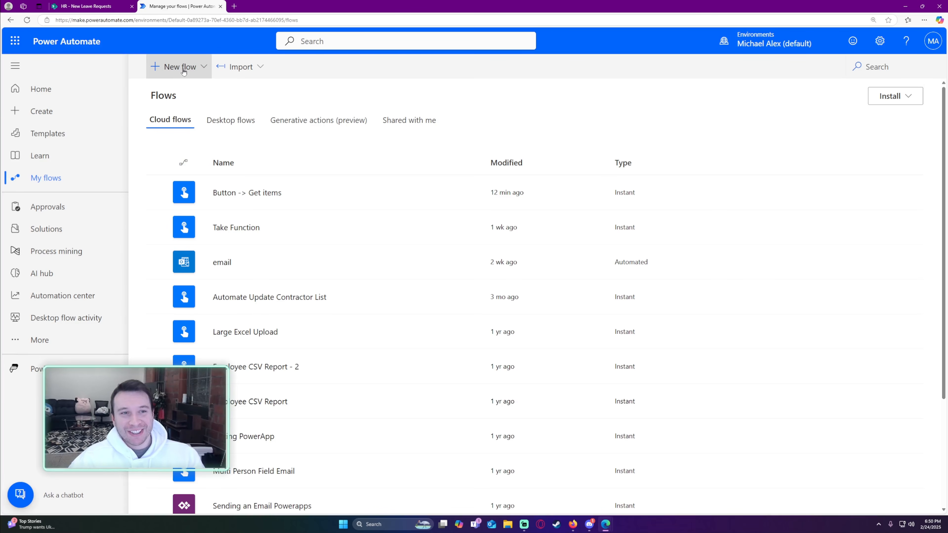
pyautogui.click(167, 69)
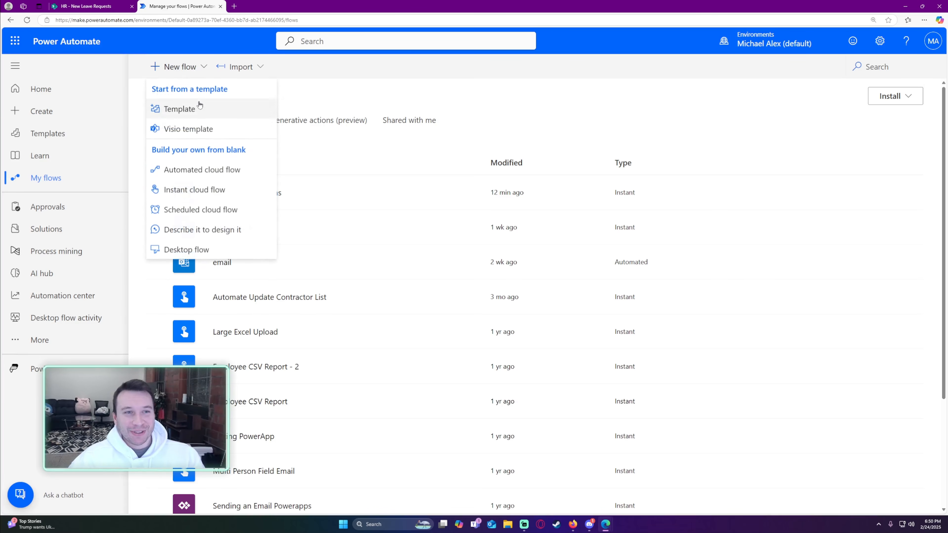
pyautogui.click(217, 191)
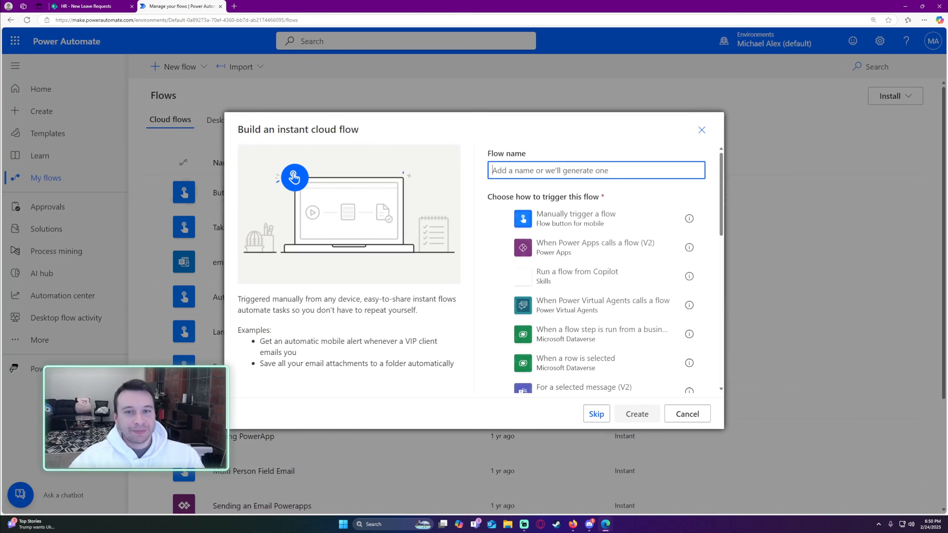
pyautogui.write('Copy ')
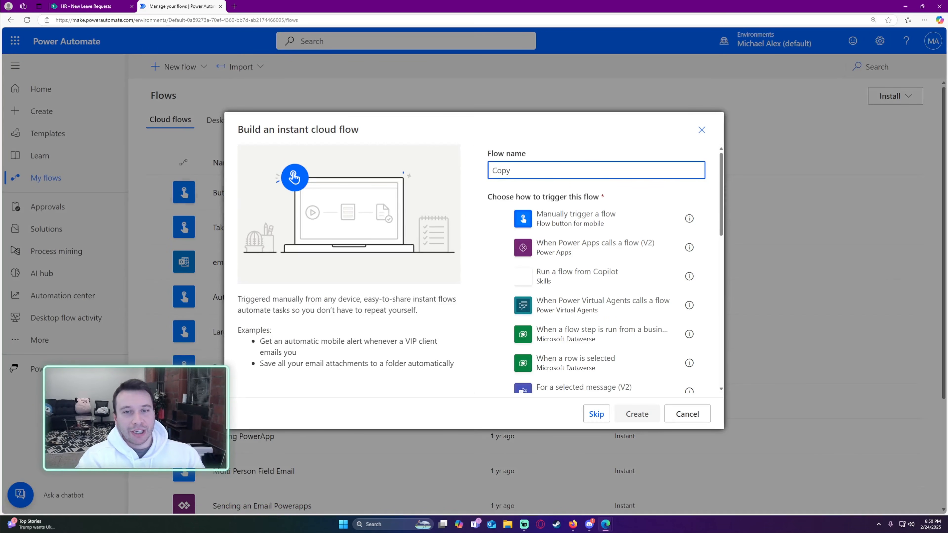
pyautogui.write('SharePoint')
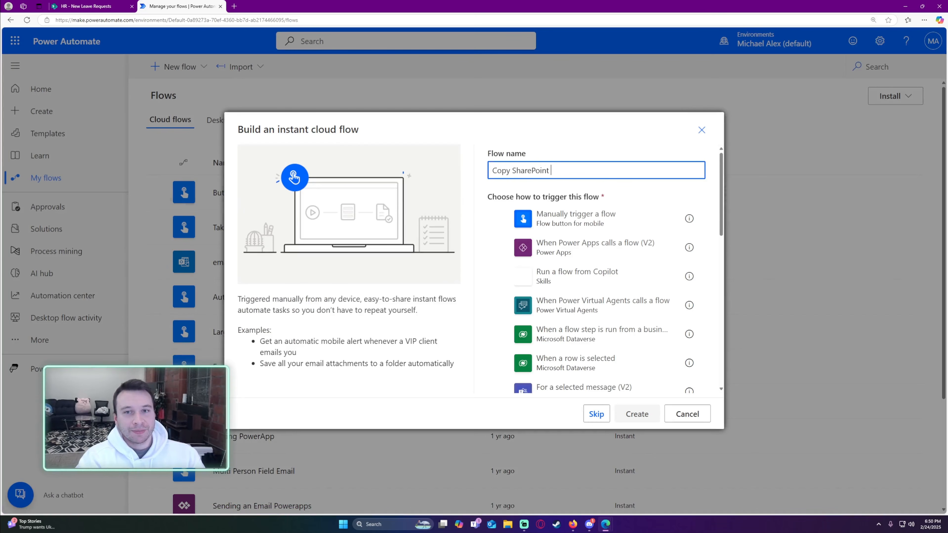
pyautogui.write(' with Attachments')
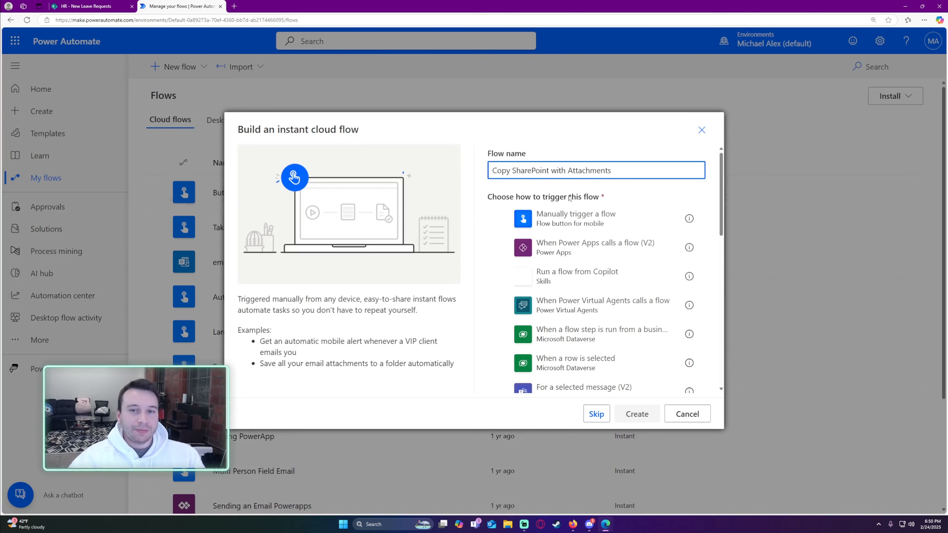
pyautogui.click(575, 218)
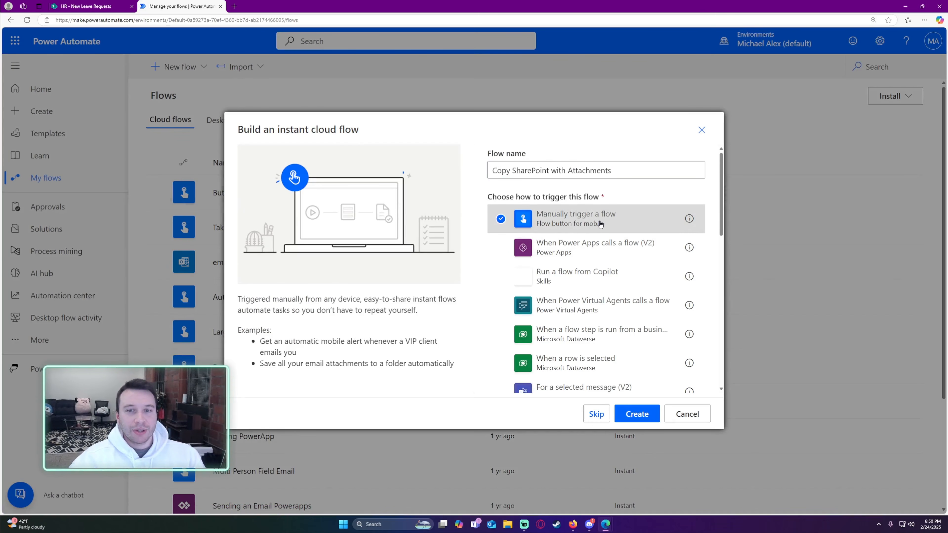
pyautogui.click(637, 414)
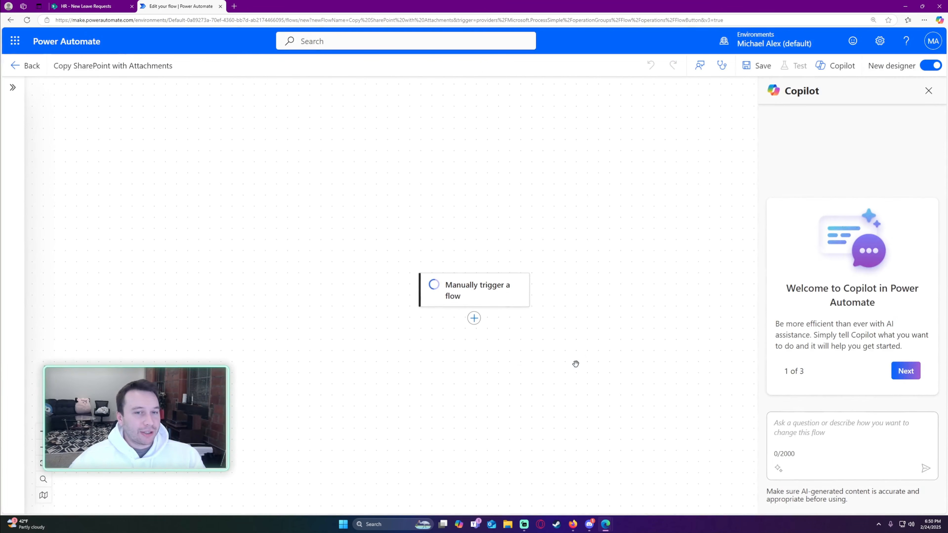
# - Close the Copilot pane and switch the flow to the classic designer without saving
pyautogui.moveTo(595, 345); pyautogui.dragTo(604, 333)
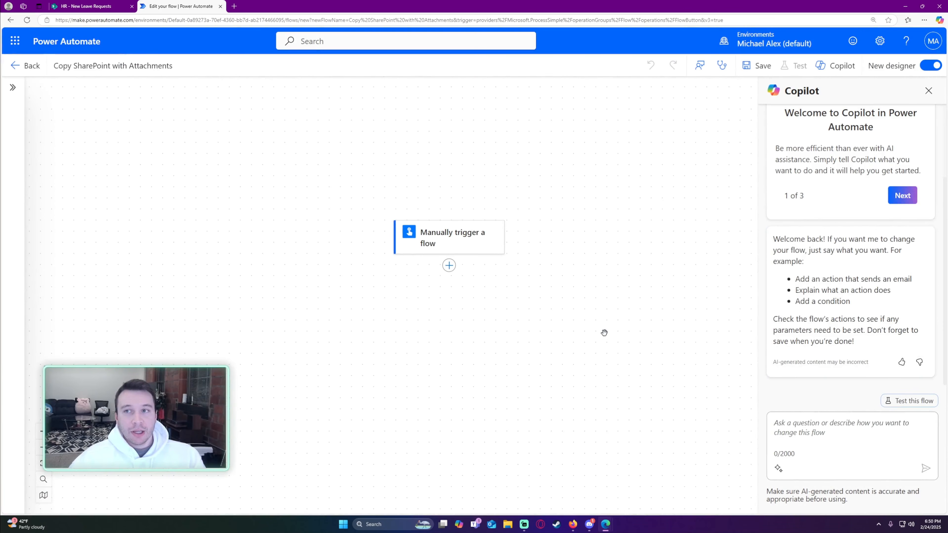
pyautogui.click(928, 91)
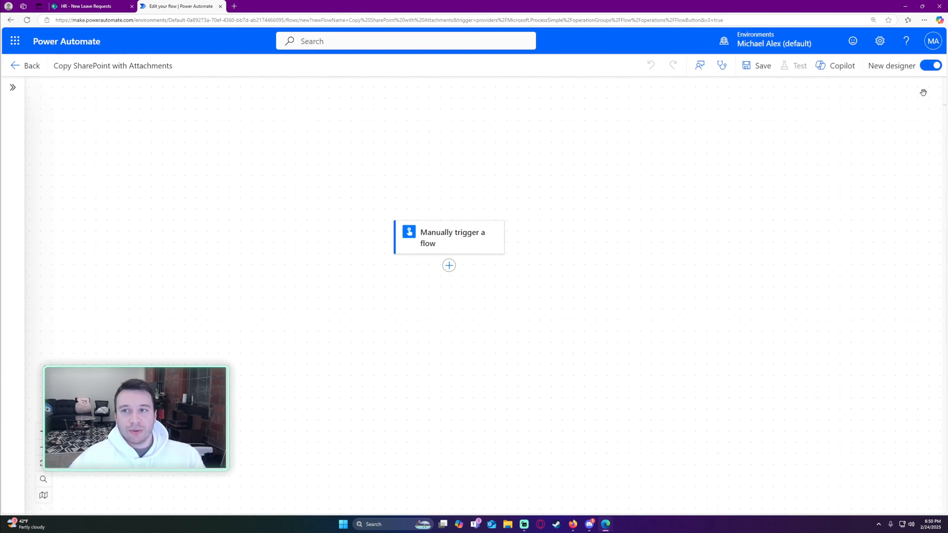
pyautogui.click(934, 67)
pyautogui.click(575, 293)
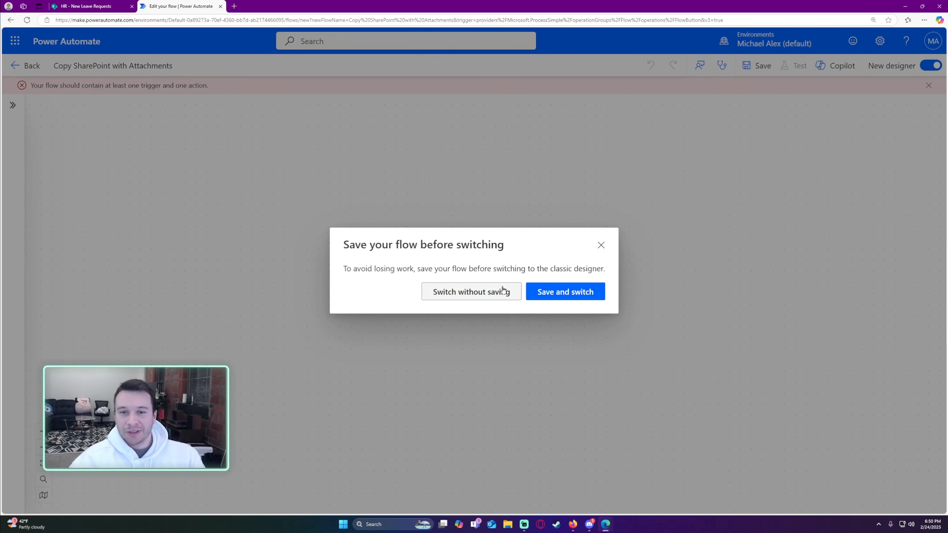
pyautogui.click(503, 295)
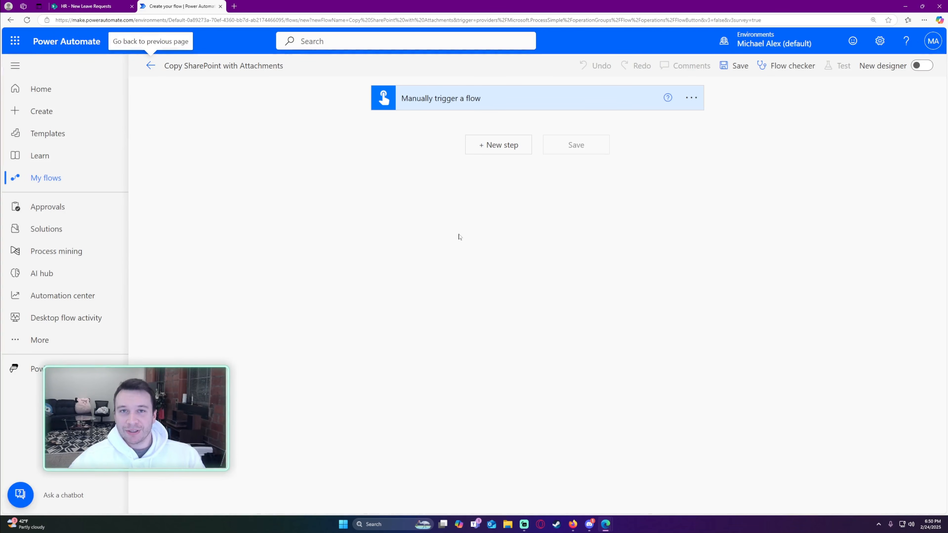
# - Add a SharePoint Get items action after the manual trigger
pyautogui.hotkey('ctrl', '-')
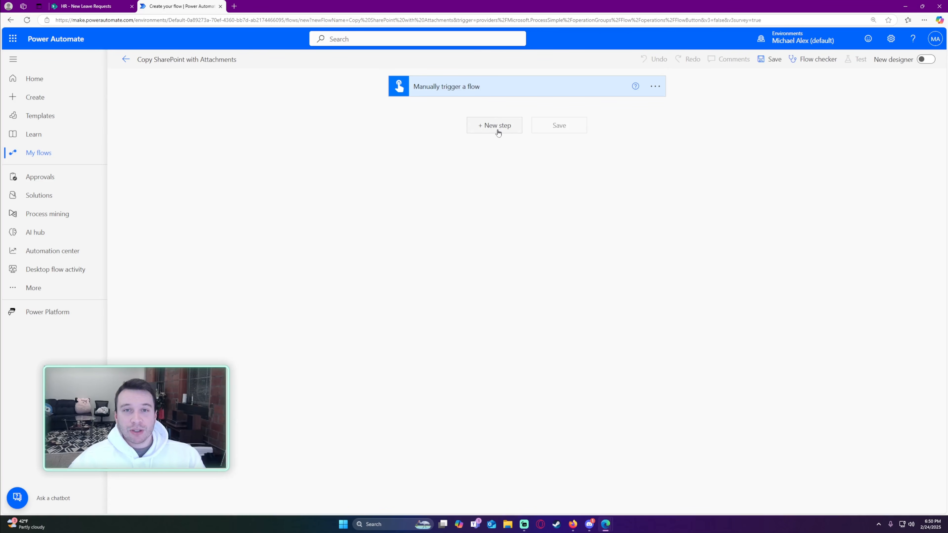
pyautogui.click(498, 127)
pyautogui.write('get')
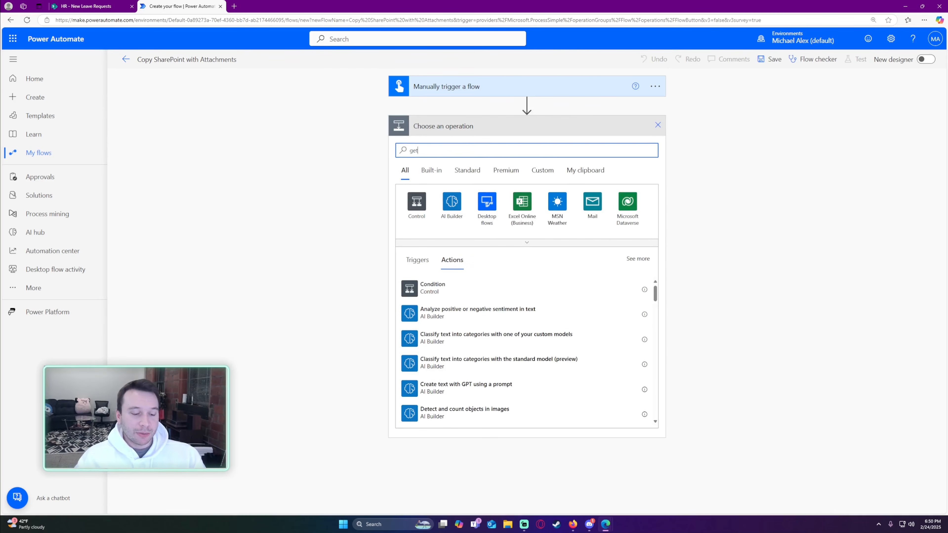
pyautogui.write(' items')
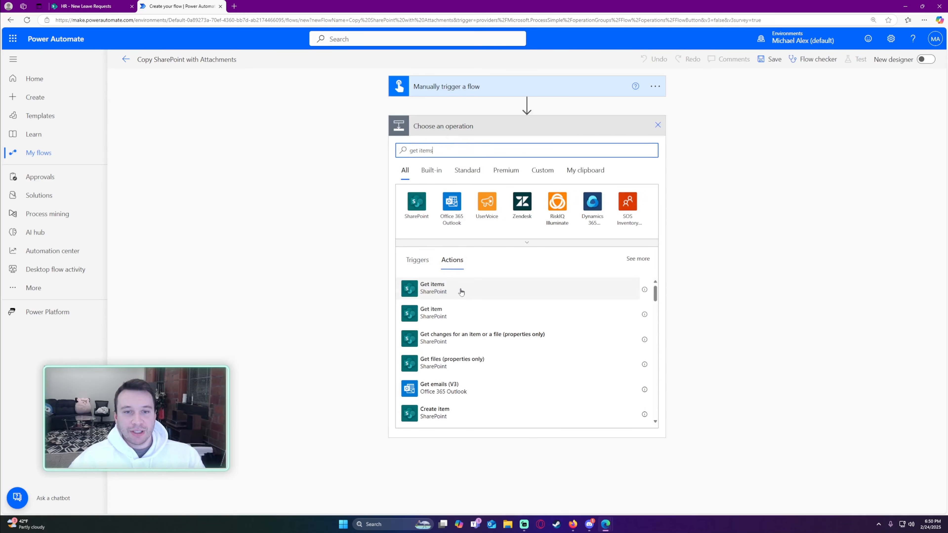
pyautogui.click(453, 287)
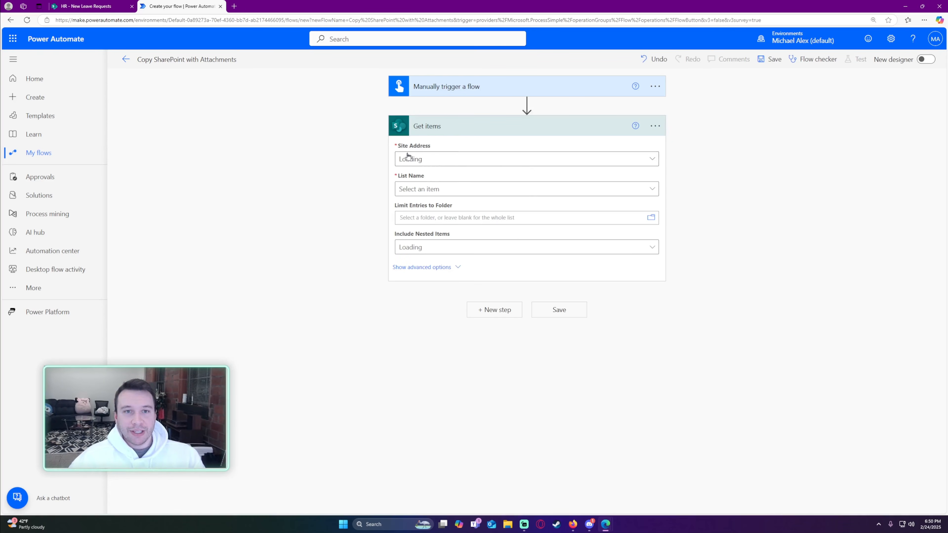
# - Set the Get items action to read the Leave Requests list from the HR site
pyautogui.click(435, 160)
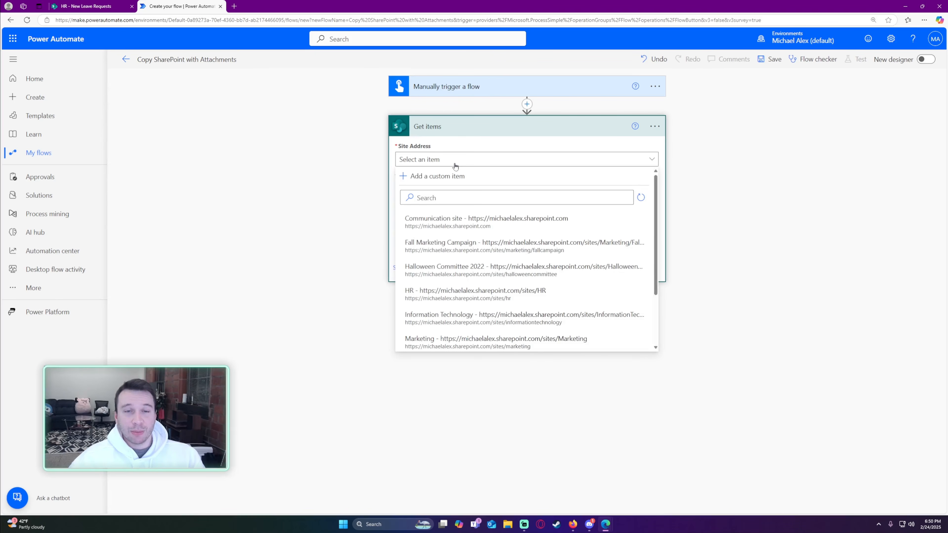
pyautogui.click(435, 293)
pyautogui.click(435, 190)
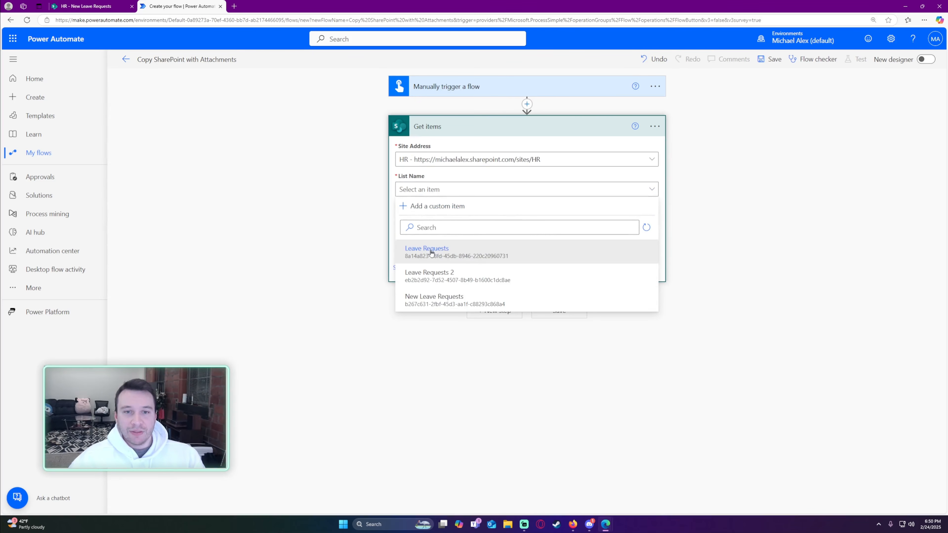
pyautogui.click(432, 252)
# - Try enabling pagination in the settings of the Get items action, and discard the changes
pyautogui.click(656, 126)
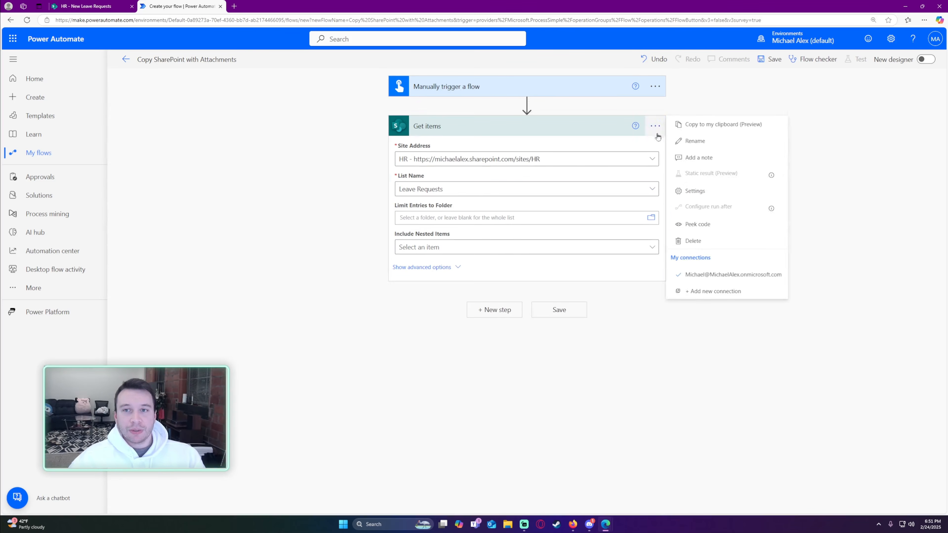
pyautogui.click(683, 194)
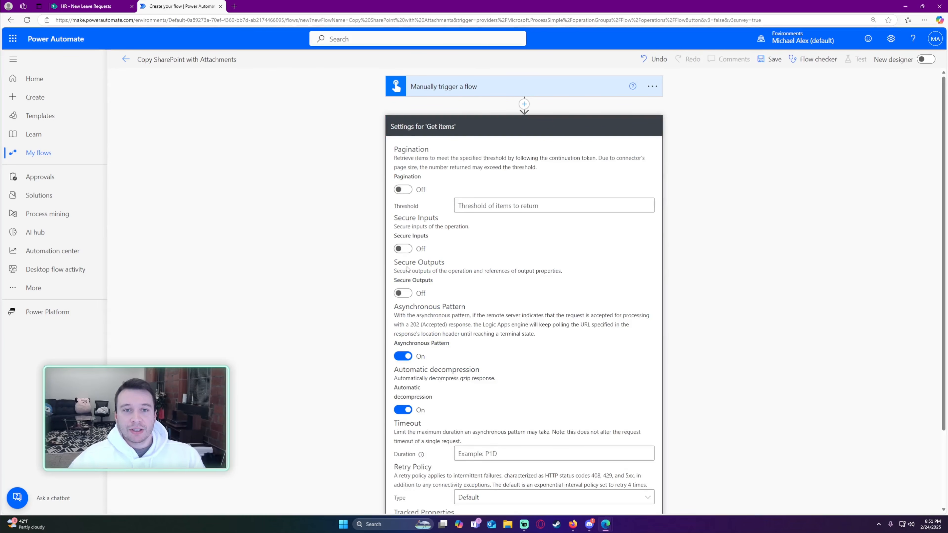
pyautogui.scroll(-2, 408, 271)
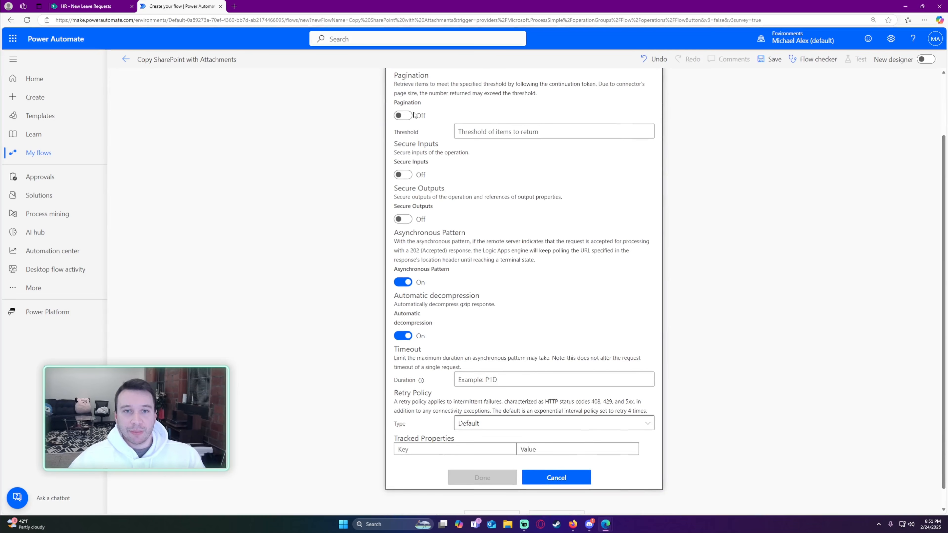
pyautogui.click(403, 115)
pyautogui.click(471, 134)
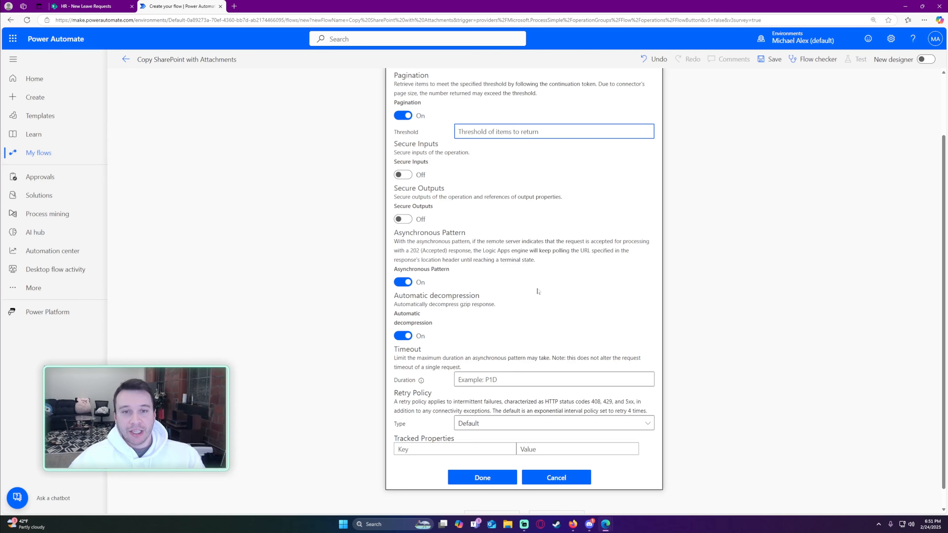
pyautogui.click(402, 115)
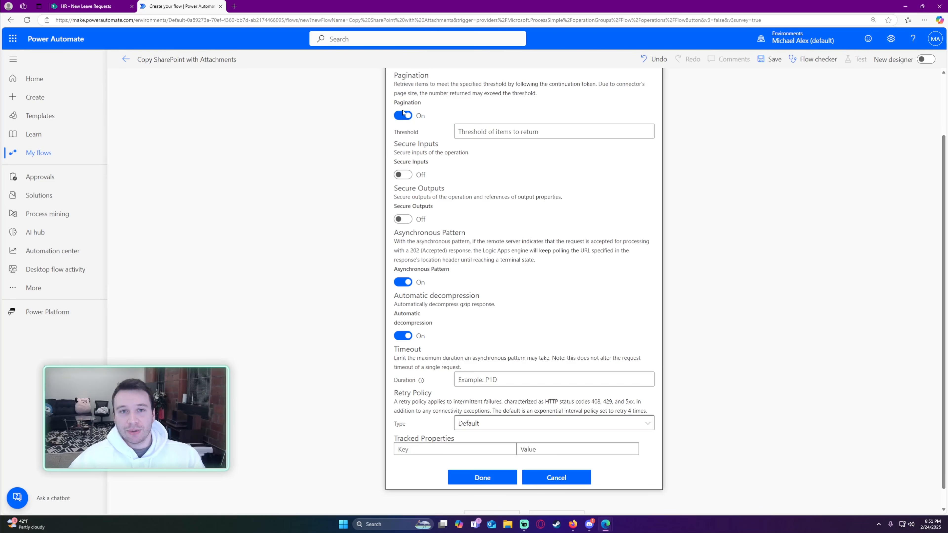
pyautogui.click(552, 479)
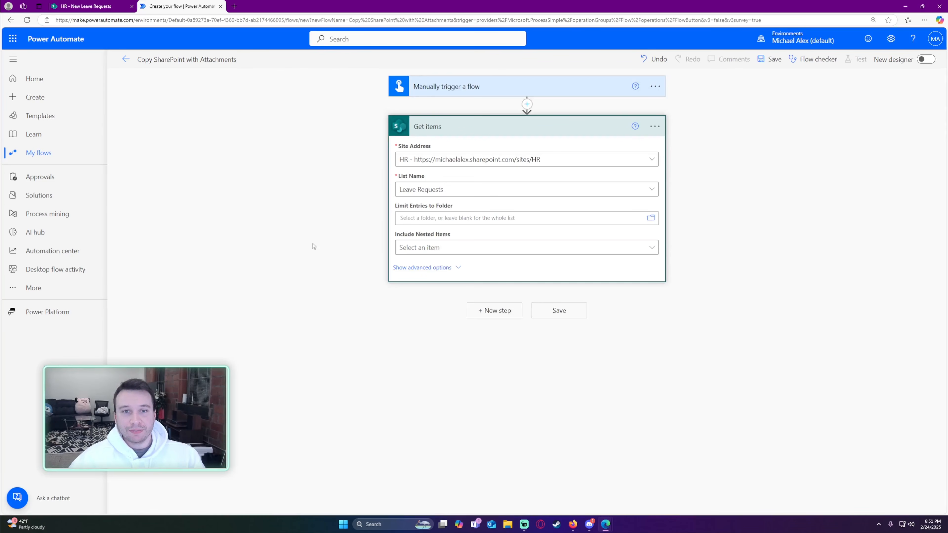
# - Save the flow
pyautogui.click(780, 60)
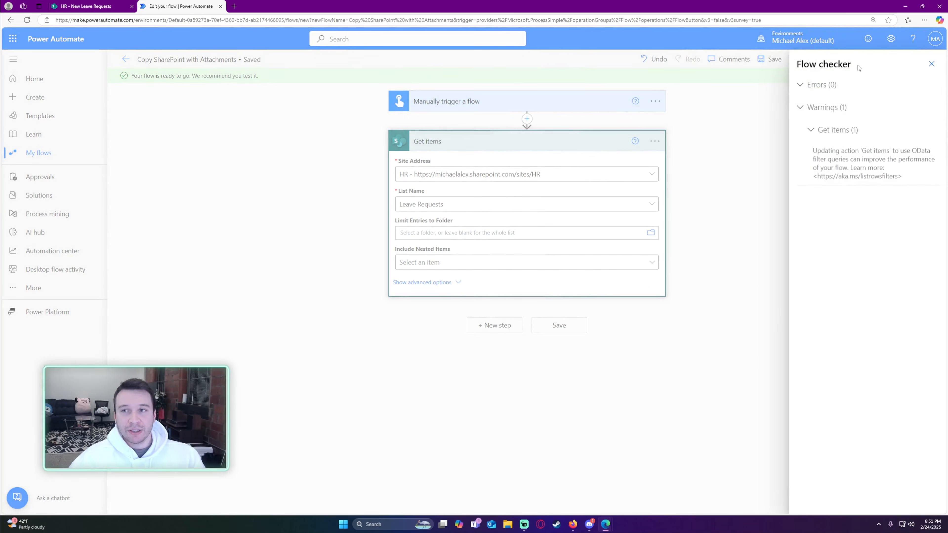
# - Run a manual test of the Copy SharePoint with Attachments flow
pyautogui.click(932, 63)
pyautogui.click(856, 60)
pyautogui.click(786, 86)
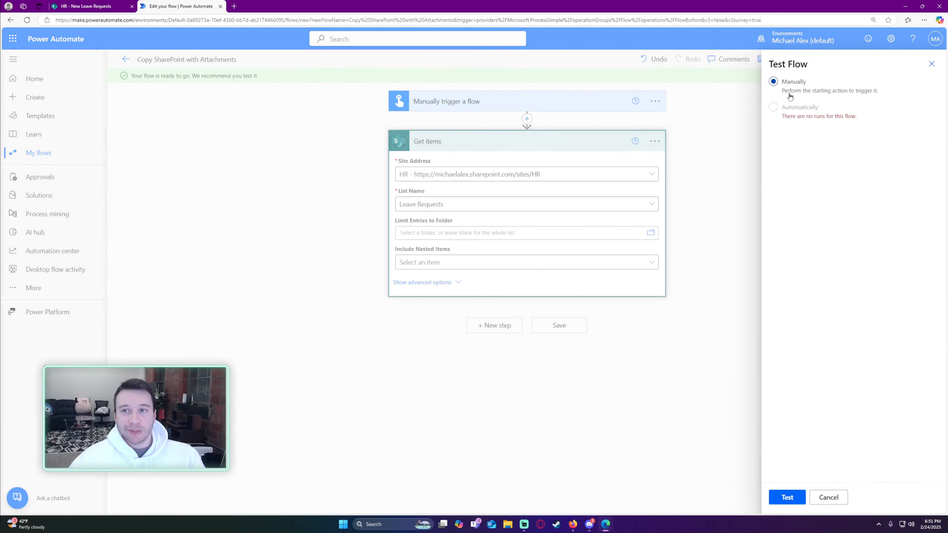
pyautogui.click(783, 500)
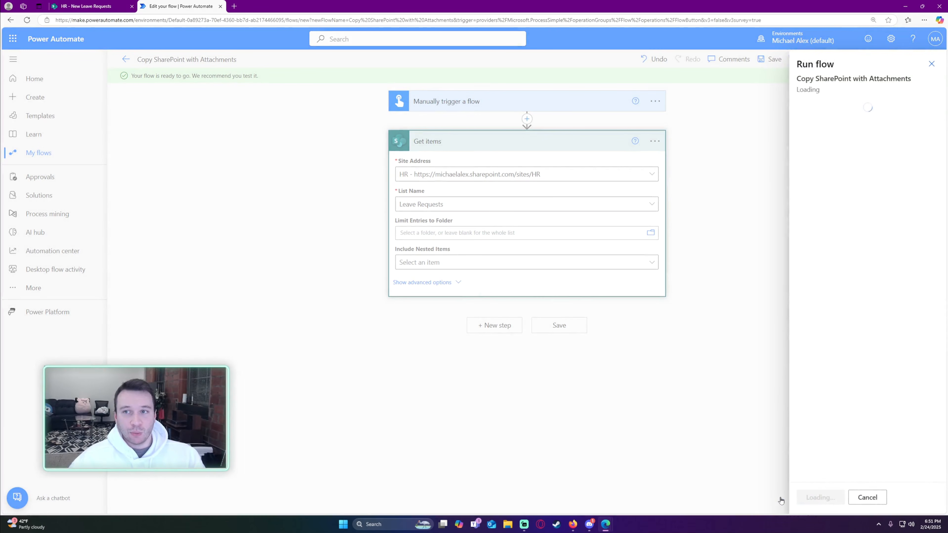
pyautogui.click(825, 496)
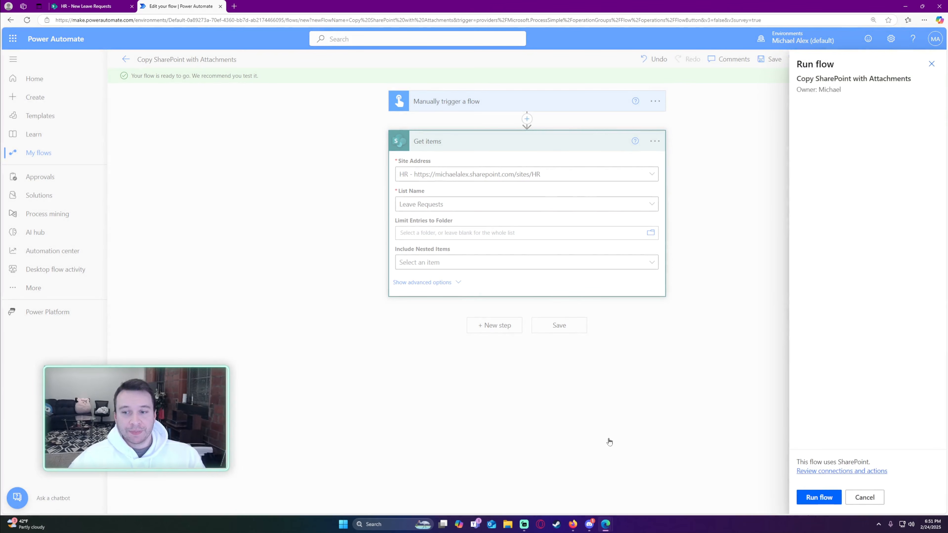
pyautogui.click(817, 498)
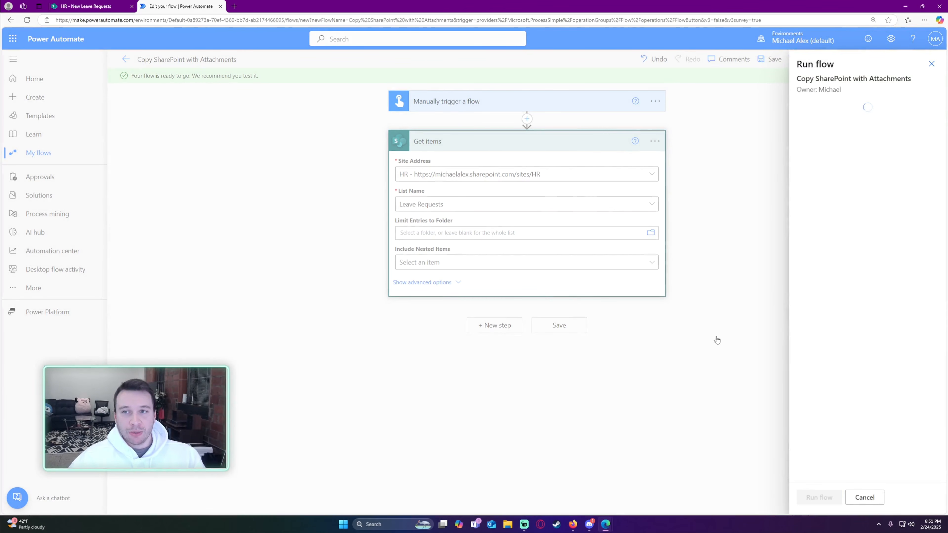
pyautogui.click(818, 497)
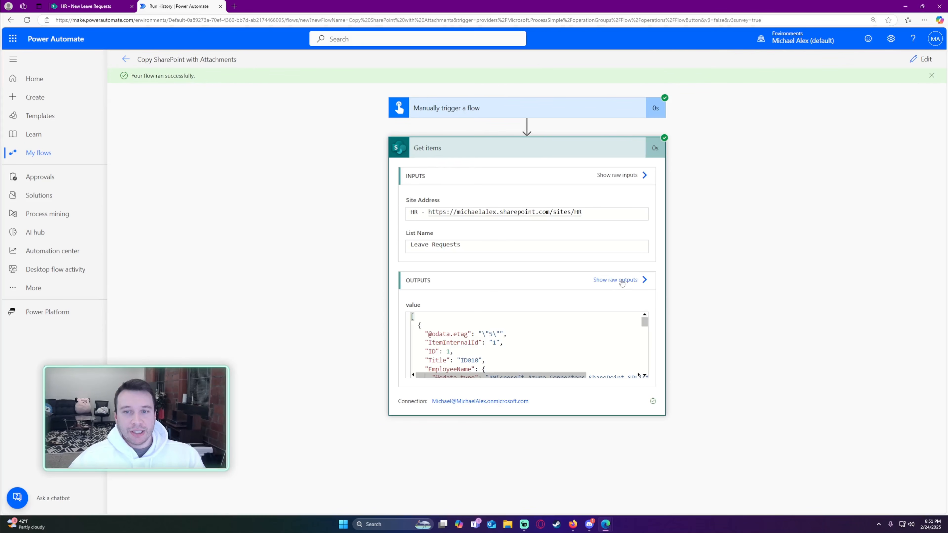
# - Open the raw outputs of the Get items action and pretty-print the JSON
pyautogui.click(622, 280)
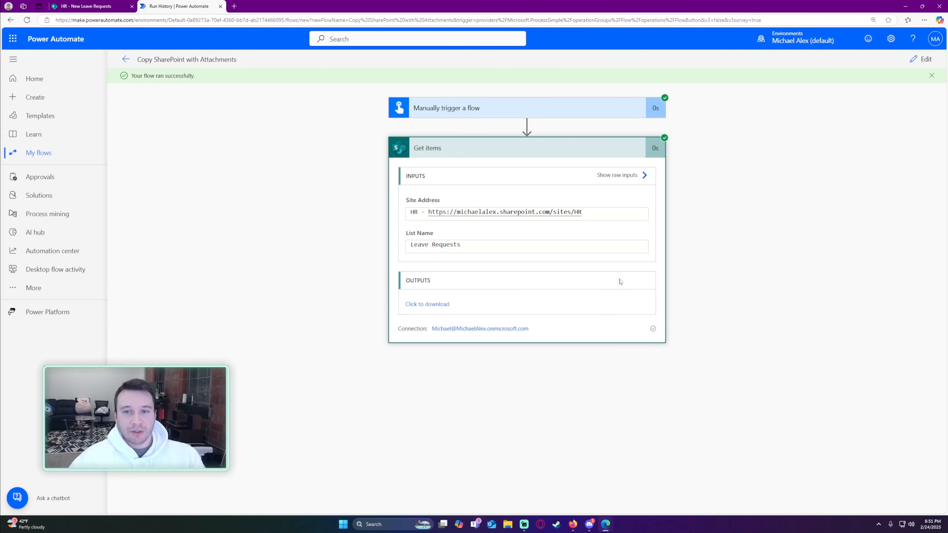
pyautogui.click(429, 304)
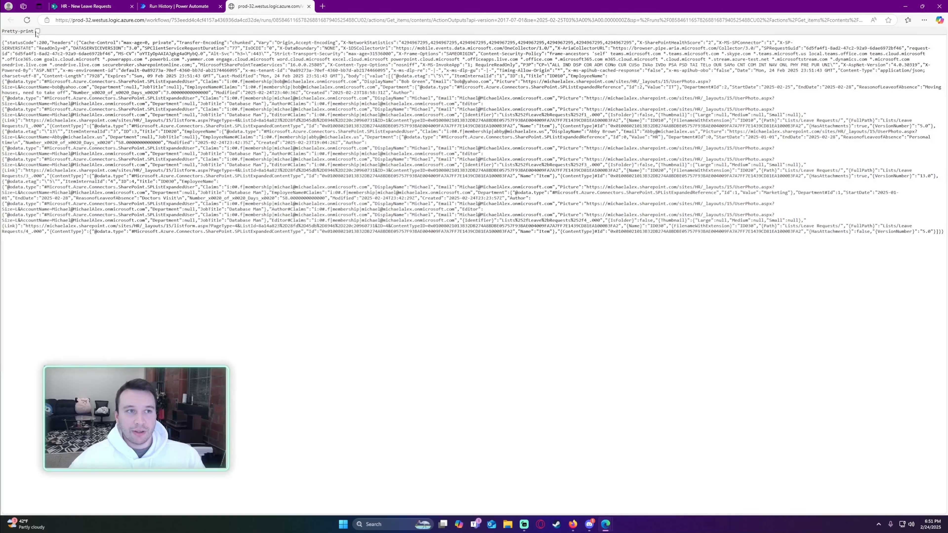
pyautogui.click(38, 31)
pyautogui.hotkey('ctrl', '+')
pyautogui.hotkey('ctrl', '+')
pyautogui.hotkey('ctrl', '+')
pyautogui.hotkey('ctrl', '+')
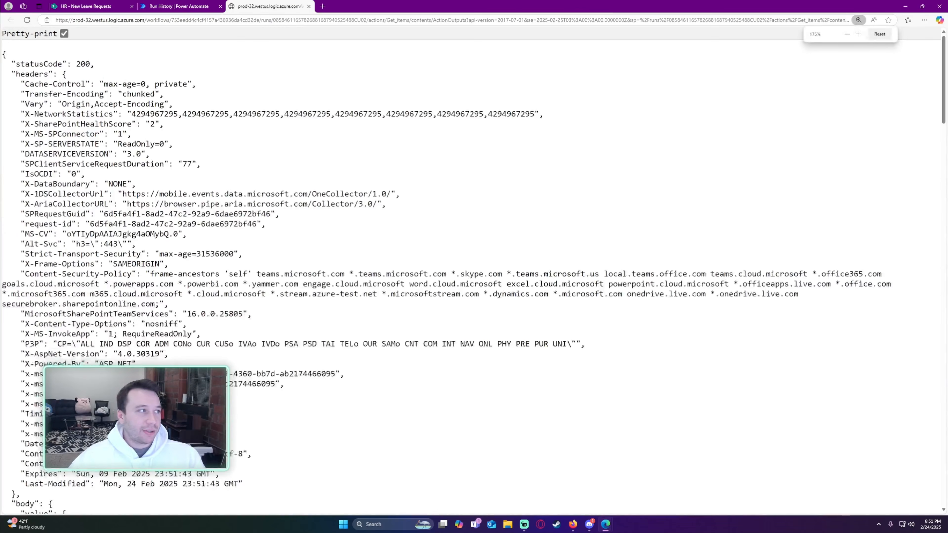
pyautogui.hotkey('ctrl', '+')
pyautogui.hotkey('ctrl', '+')
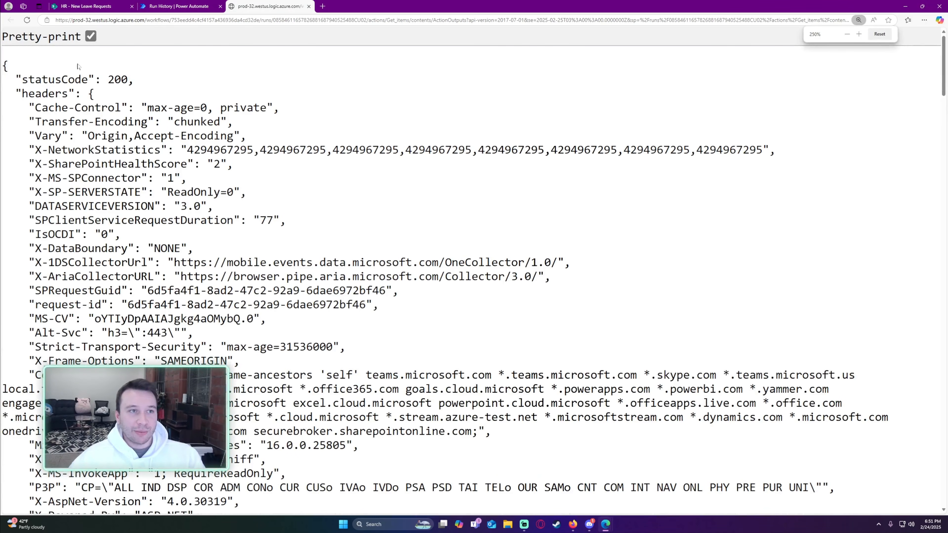
pyautogui.hotkey('ctrl', '-')
pyautogui.hotkey('ctrl', '-')
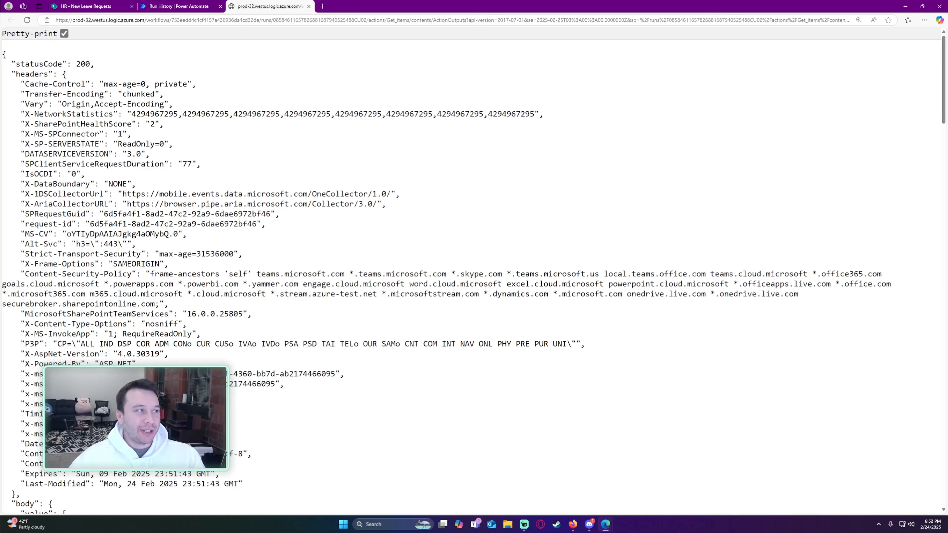
# - Examine the first list item's record inside the body's value array in the Get items output
pyautogui.scroll(-10, 474, 276)
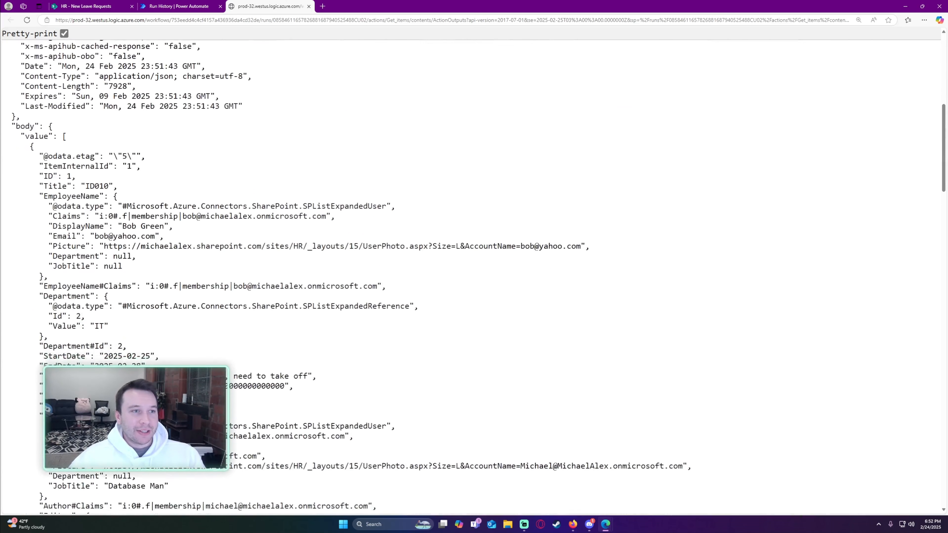
pyautogui.moveTo(20, 97); pyautogui.dragTo(54, 99)
pyautogui.scroll(-1, 64, 117)
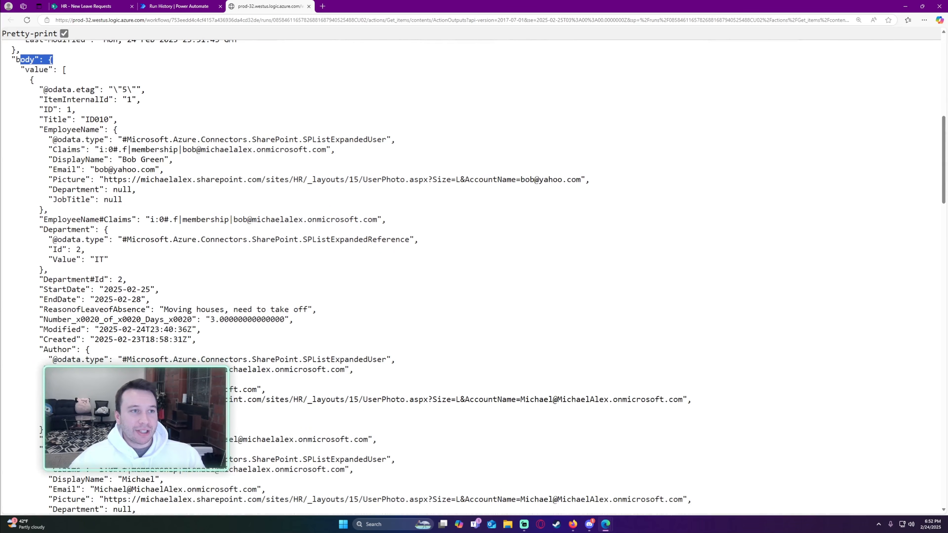
pyautogui.moveTo(21, 70); pyautogui.dragTo(69, 73)
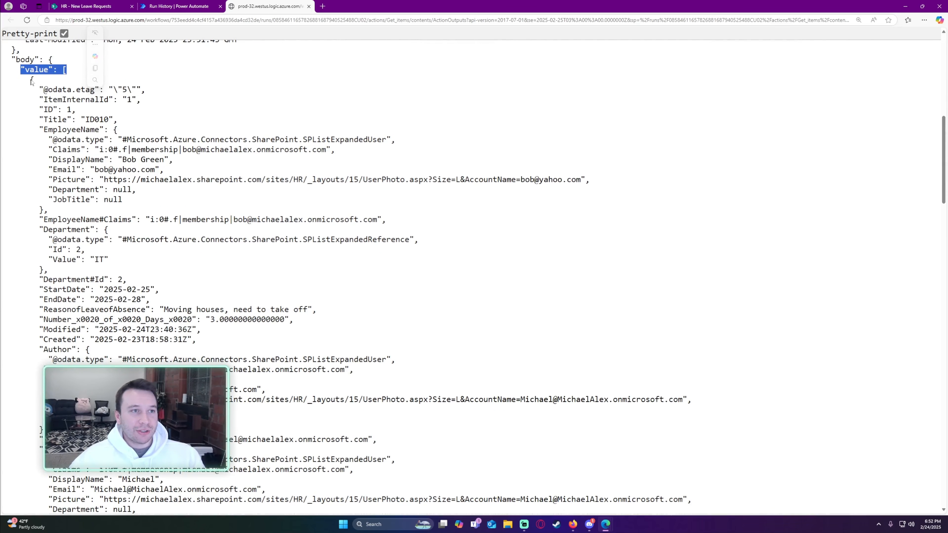
pyautogui.moveTo(16, 61); pyautogui.dragTo(37, 352)
pyautogui.click(57, 99)
pyautogui.scroll(-2, 74, 130)
pyautogui.scroll(-4, 53, 187)
pyautogui.scroll(-5, 109, 313)
pyautogui.scroll(-1, 474, 278)
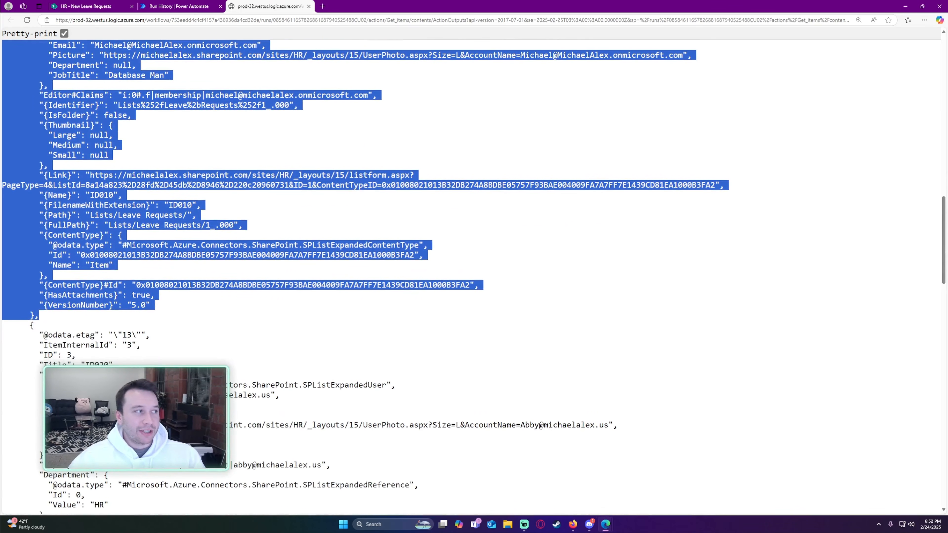
pyautogui.scroll(-2, 162, 276)
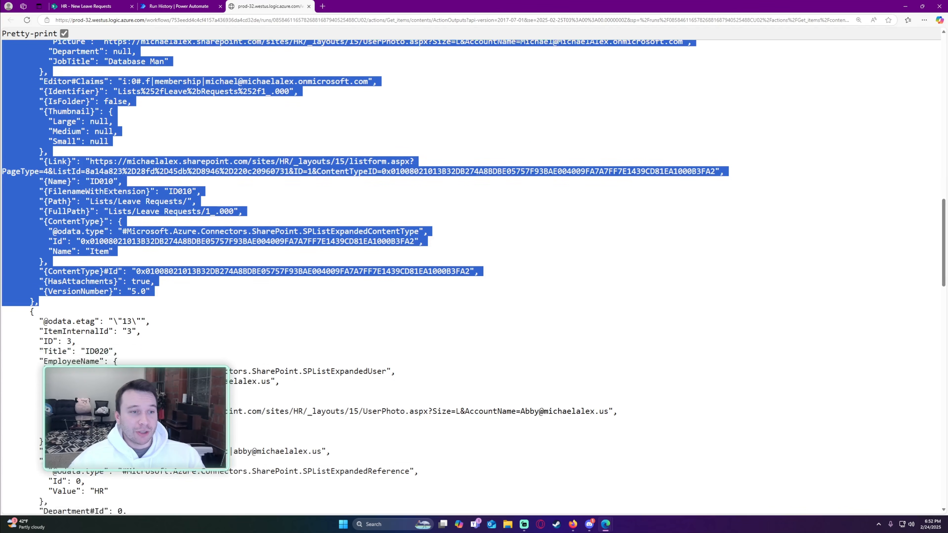
# - Check the HasAttachments property of the first item in the JSON output
pyautogui.click(172, 240)
pyautogui.scroll(5, 172, 239)
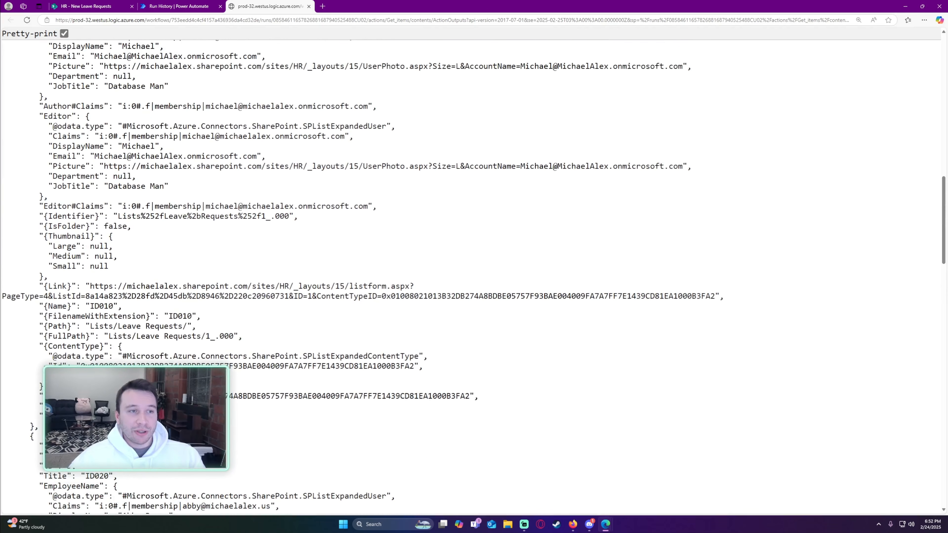
pyautogui.scroll(-3, 474, 277)
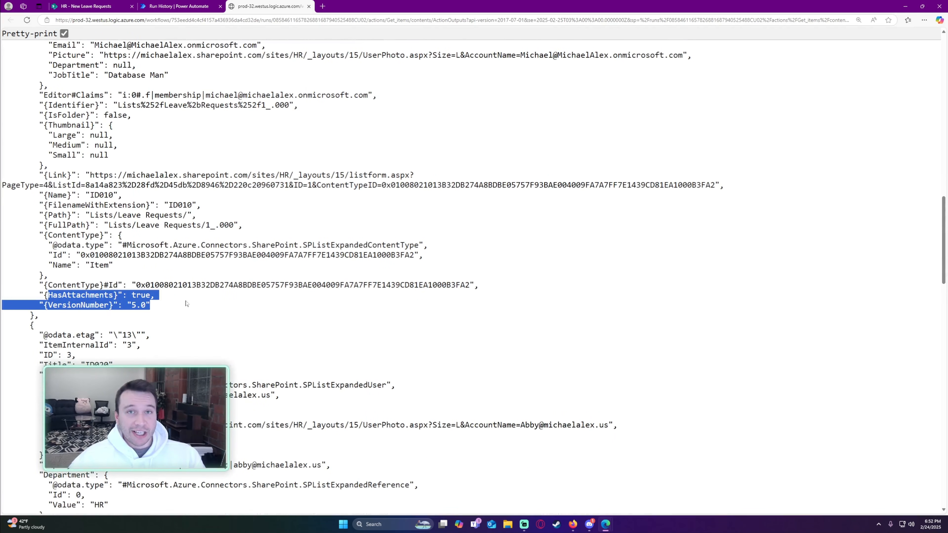
pyautogui.moveTo(186, 303); pyautogui.dragTo(34, 296)
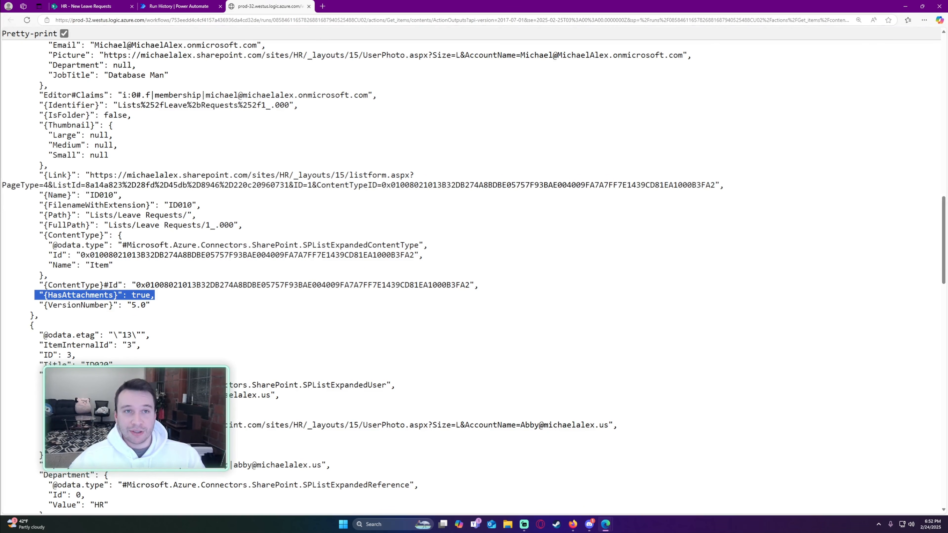
pyautogui.moveTo(159, 296); pyautogui.dragTo(36, 295)
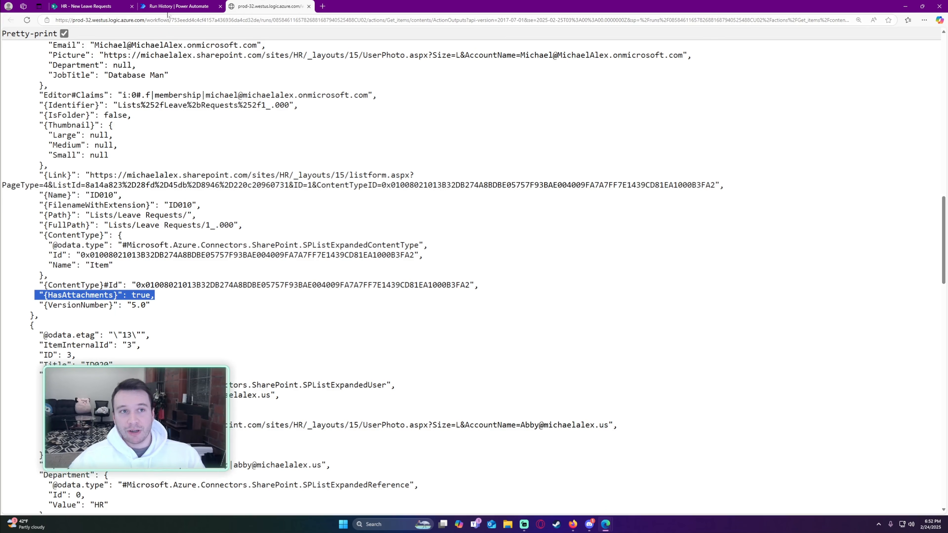
# - Return to editing the flow and add an Apply to each control after Get items
pyautogui.click(173, 7)
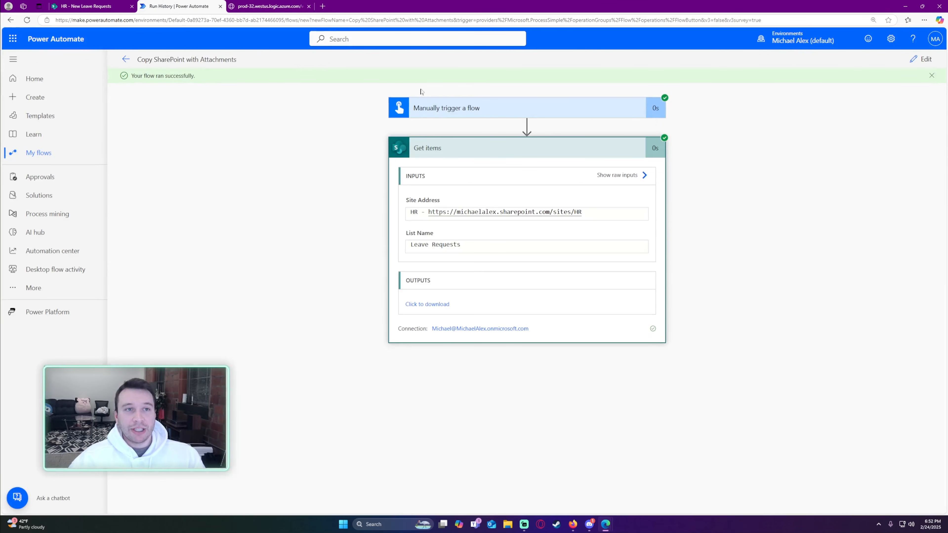
pyautogui.click(922, 59)
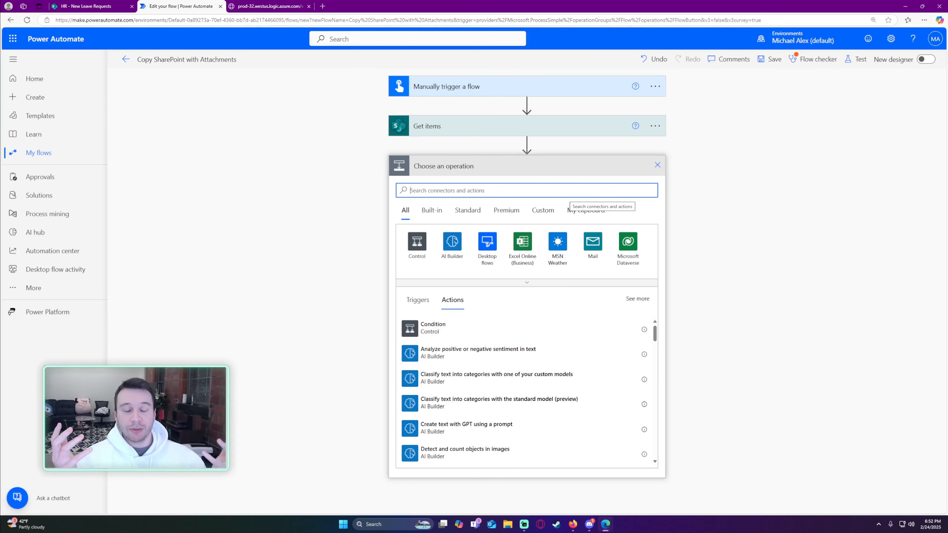
pyautogui.write('apply to each')
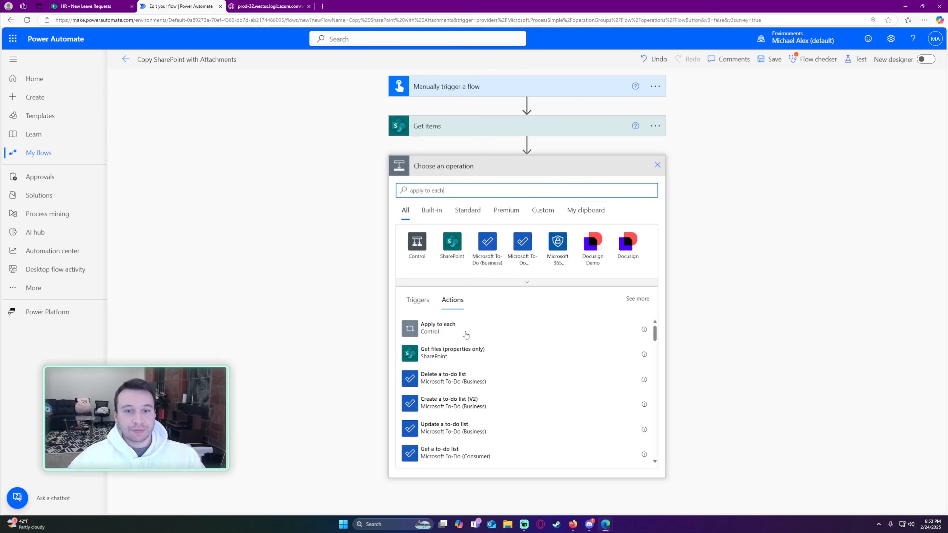
pyautogui.click(472, 335)
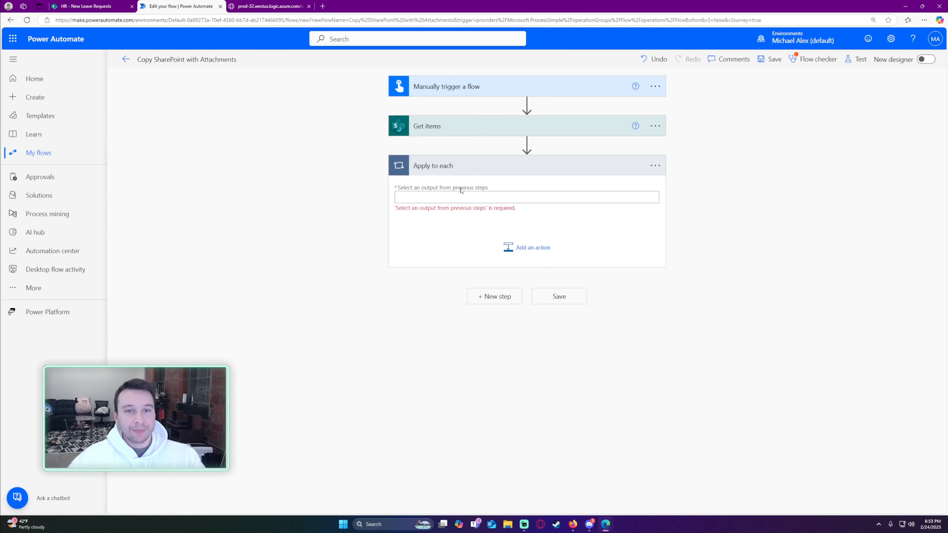
# - Set the Apply to each loop's input to the value output of Get items
pyautogui.click(461, 196)
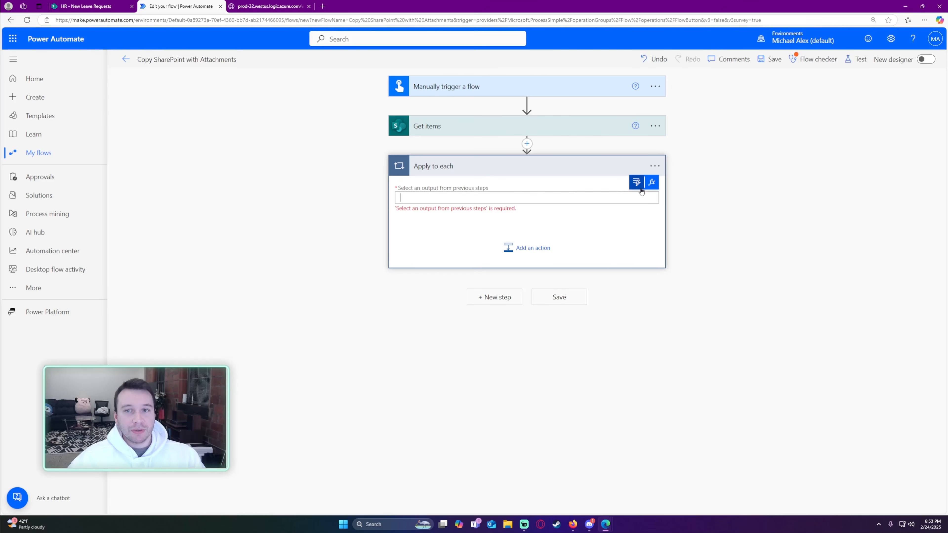
pyautogui.click(636, 182)
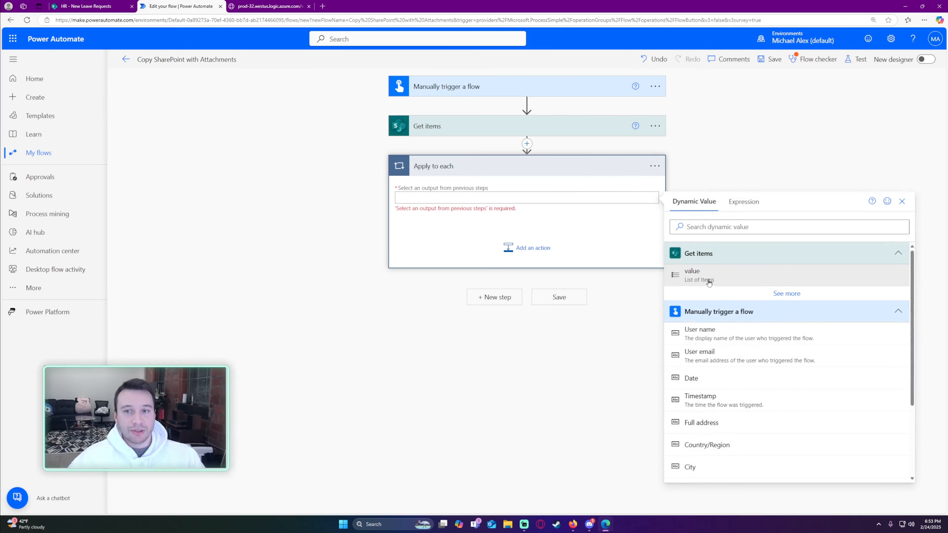
pyautogui.click(705, 276)
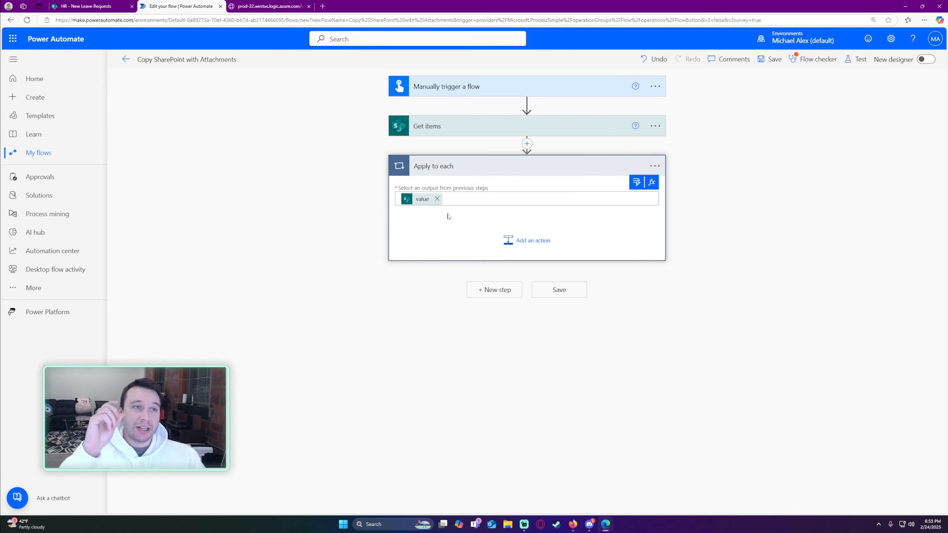
# - Switch to SharePoint, open the Leave Requests list and select its first item for review
pyautogui.click(90, 5)
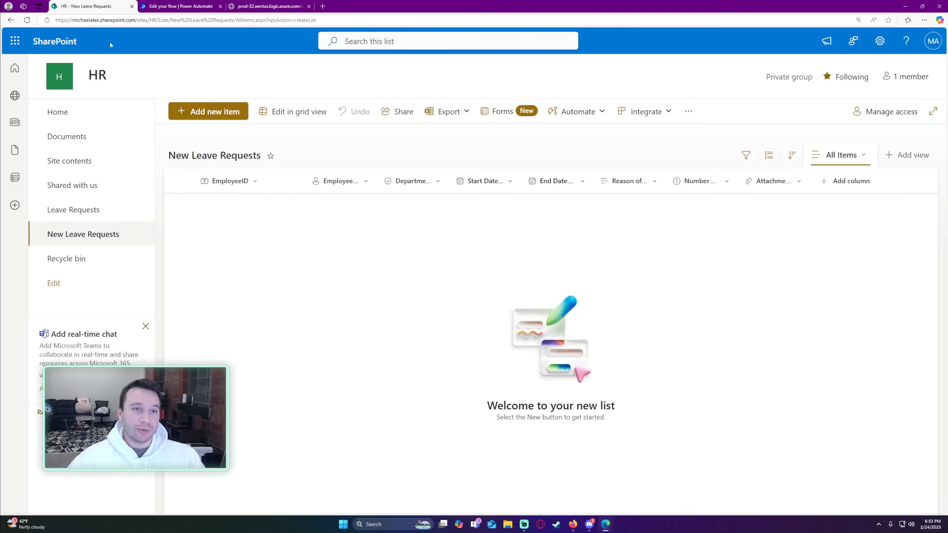
pyautogui.click(119, 210)
pyautogui.click(185, 206)
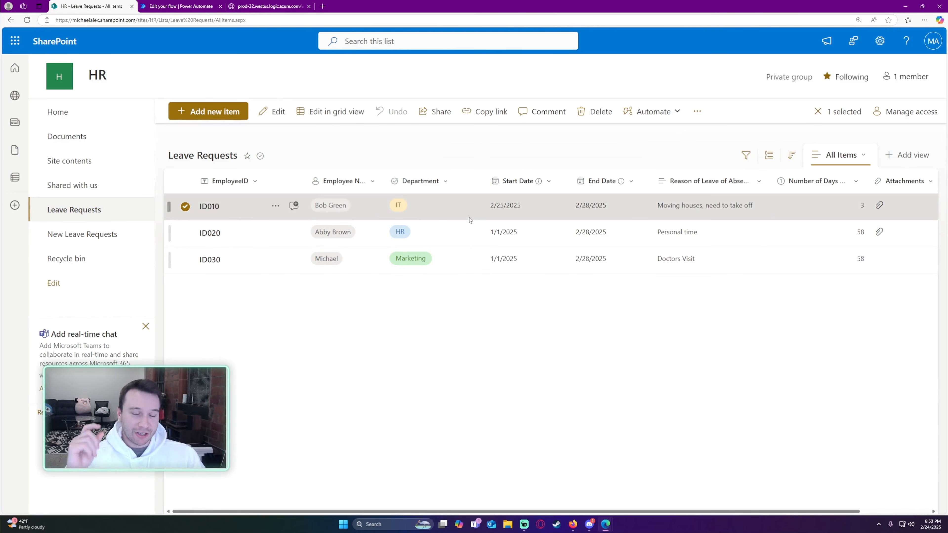
# - Switch back to the Power Automate flow and add a SharePoint Create item action inside Apply to each
pyautogui.click(190, 4)
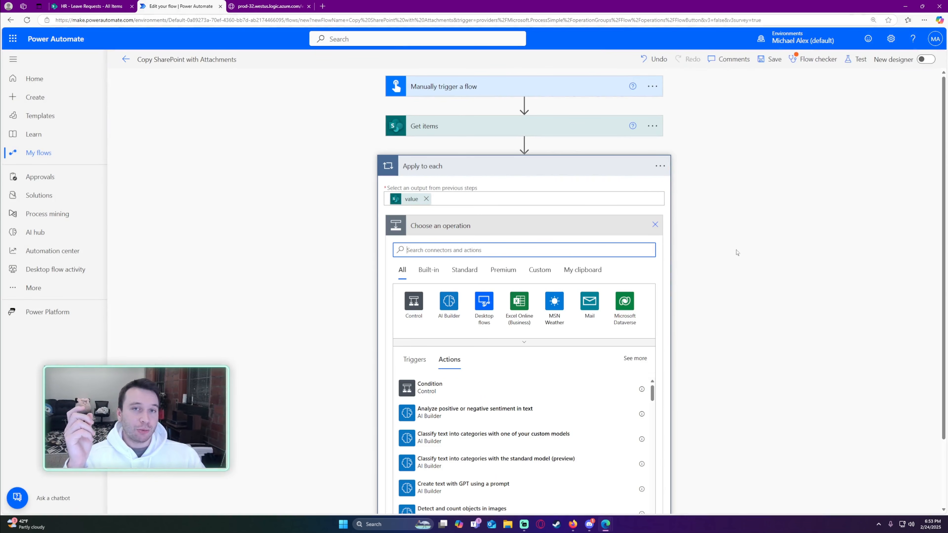
pyautogui.write('c')
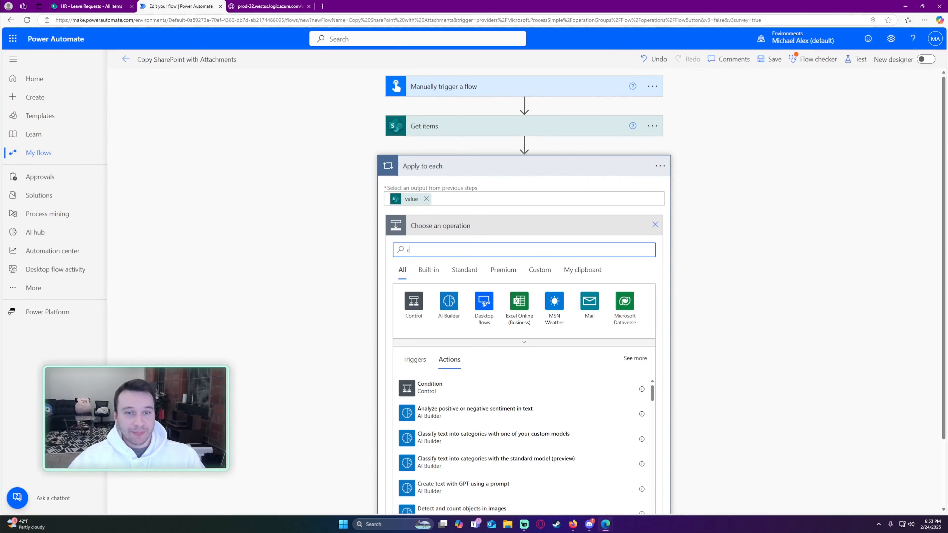
pyautogui.write('reate item')
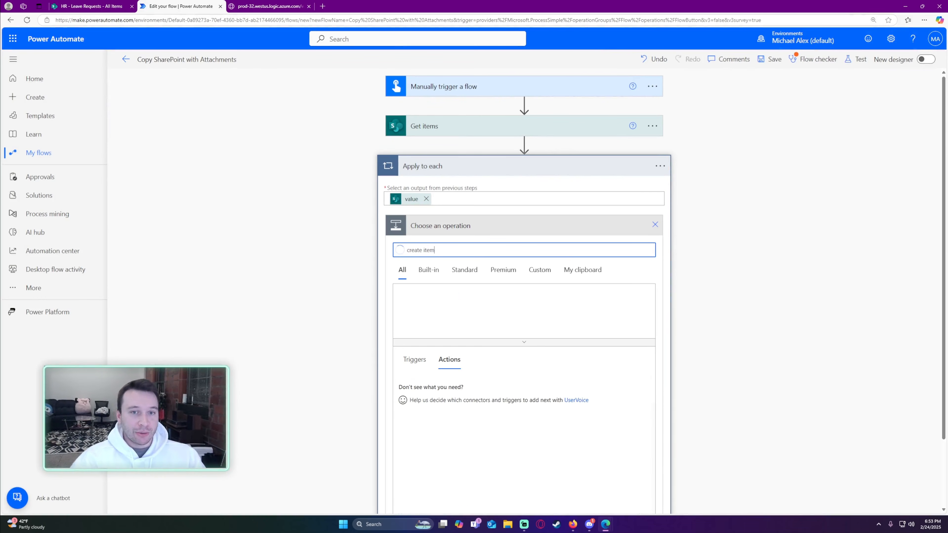
pyautogui.scroll(-2, 382, 275)
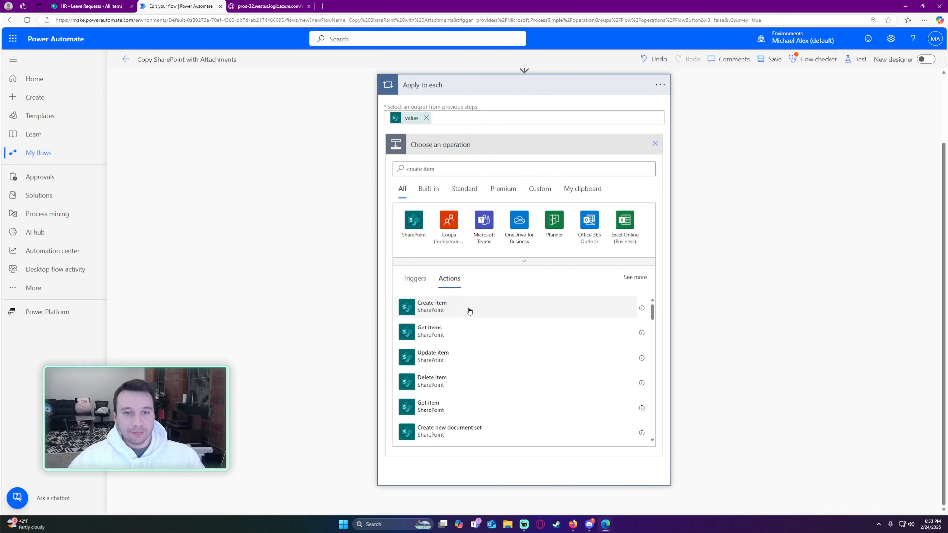
pyautogui.click(469, 310)
# - Point the Create item action at the HR site and the New Leave Requests list
pyautogui.click(502, 253)
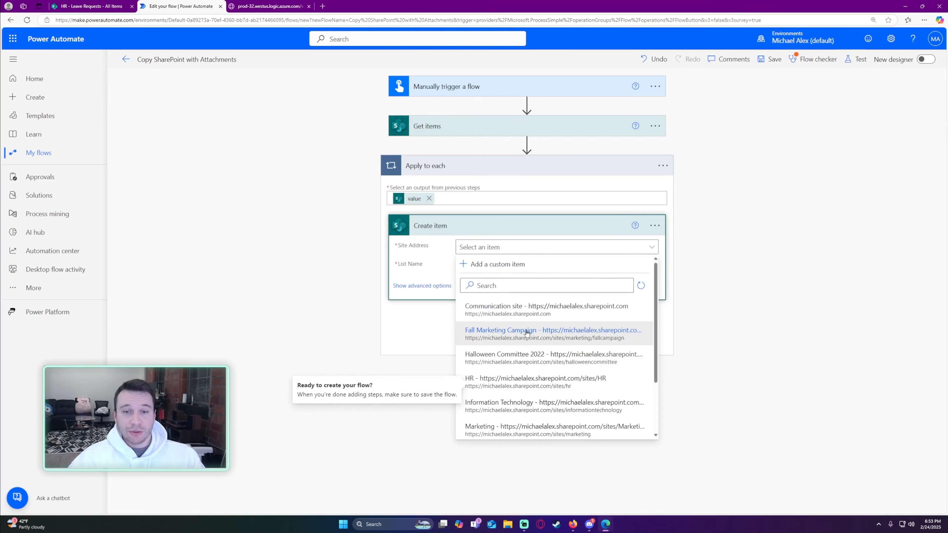
pyautogui.scroll(-2, 525, 330)
pyautogui.click(497, 312)
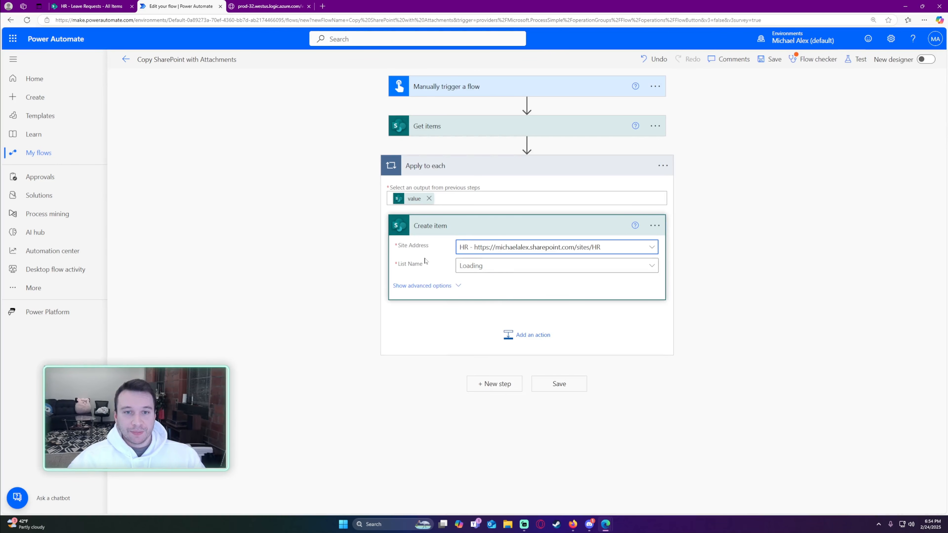
pyautogui.click(469, 268)
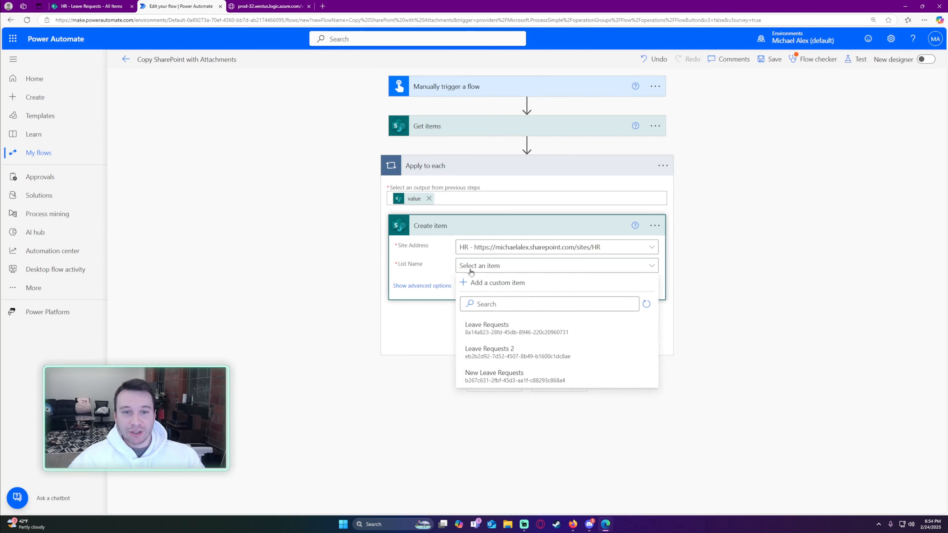
pyautogui.click(533, 382)
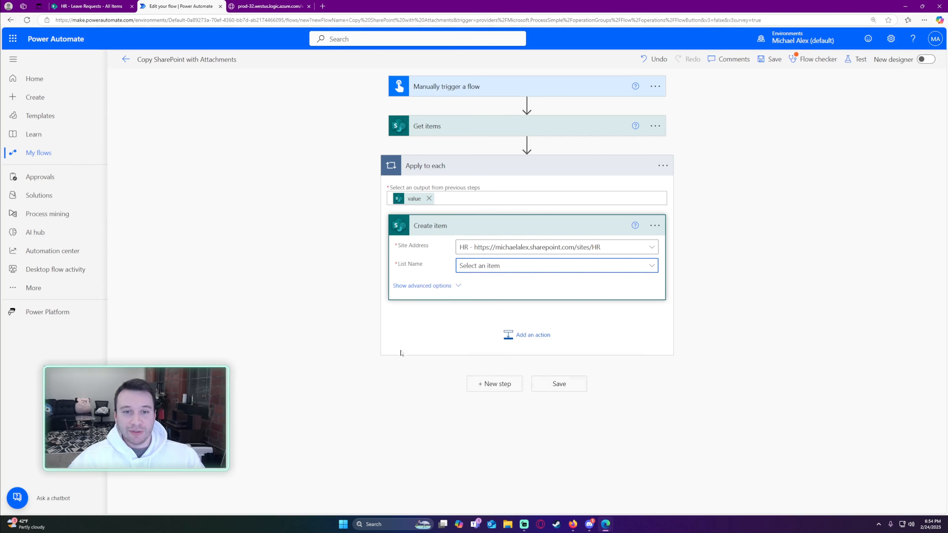
# - Show the advanced options of Create item and fill its Title field with the Title value from Get items
pyautogui.click(445, 287)
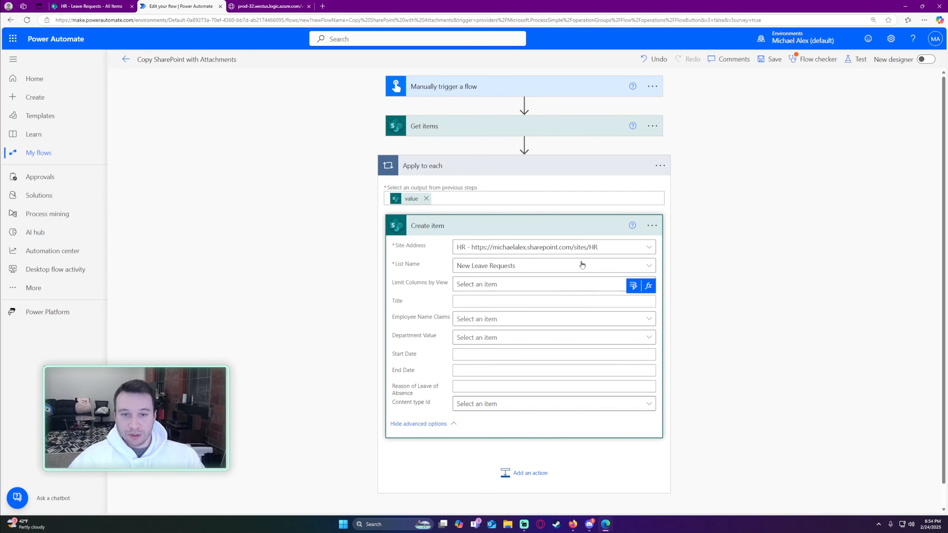
pyautogui.click(637, 290)
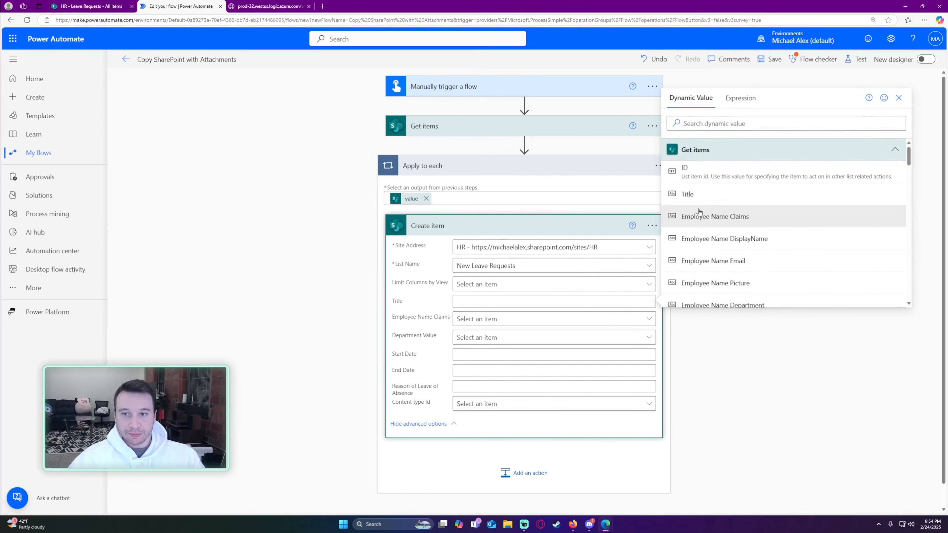
pyautogui.click(701, 195)
# - Set Employee Name Claims in Create item to a custom item holding the Employee Name Claims value from Get items
pyautogui.click(509, 322)
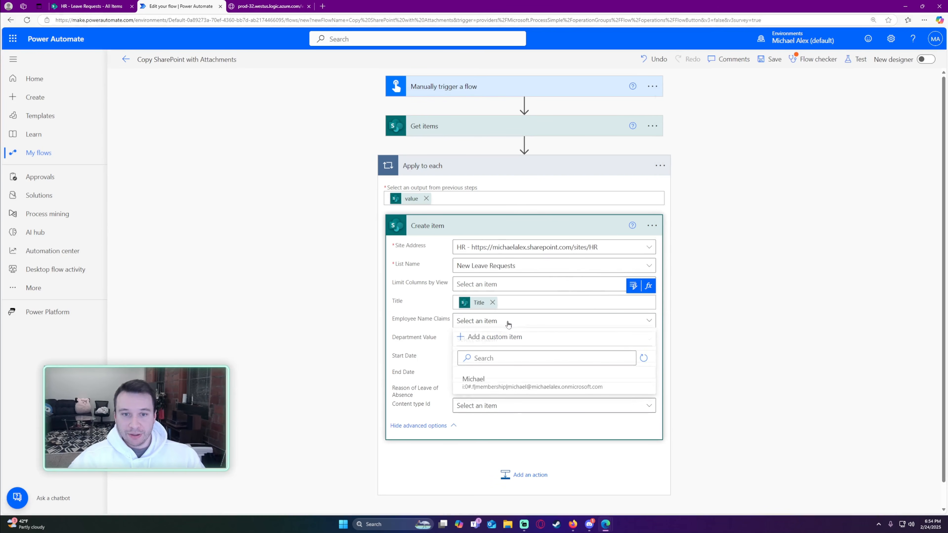
pyautogui.click(478, 340)
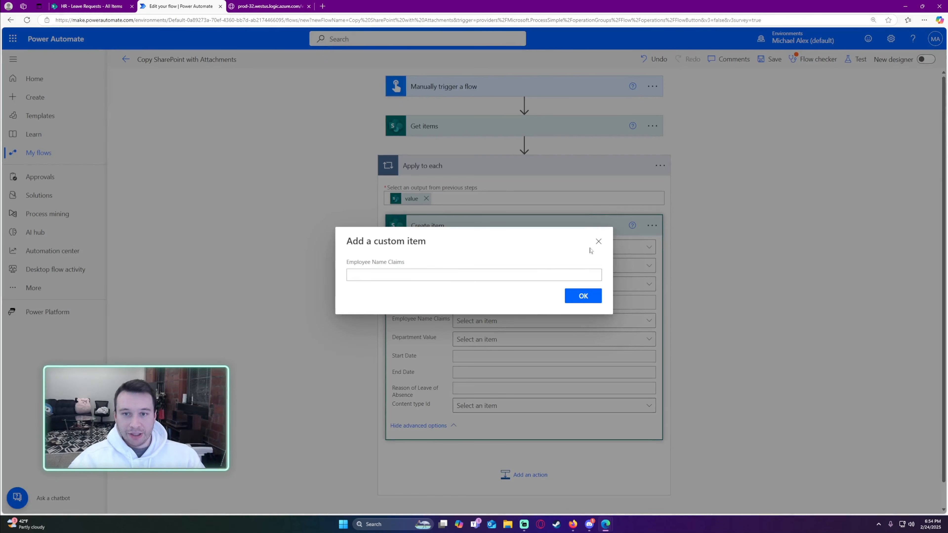
pyautogui.click(582, 260)
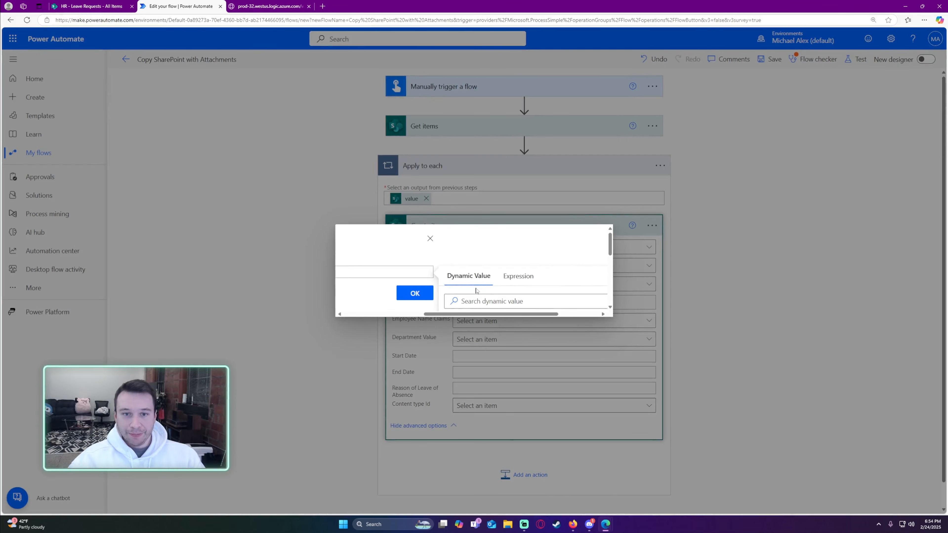
pyautogui.scroll(-2, 523, 280)
pyautogui.scroll(-1, 535, 292)
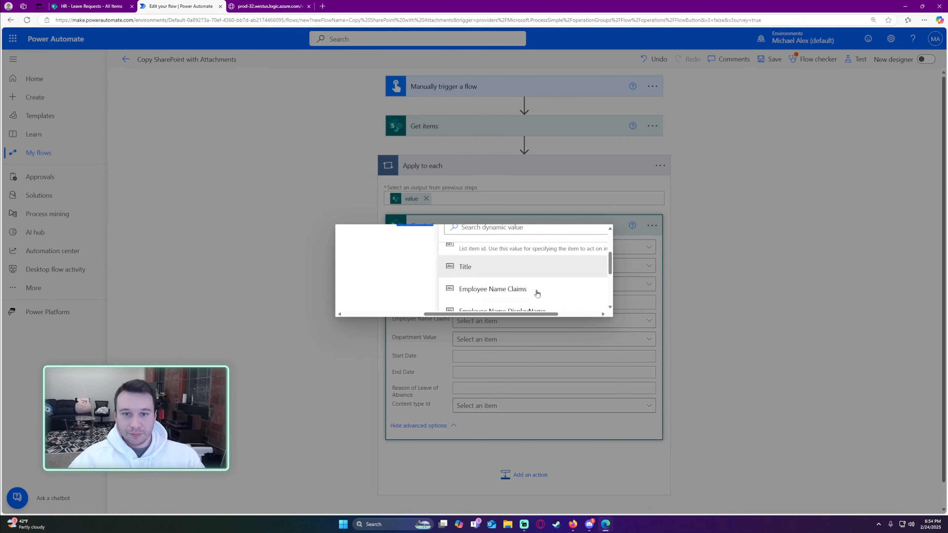
pyautogui.scroll(1, 450, 284)
pyautogui.scroll(2, 450, 283)
pyautogui.scroll(-2, 463, 273)
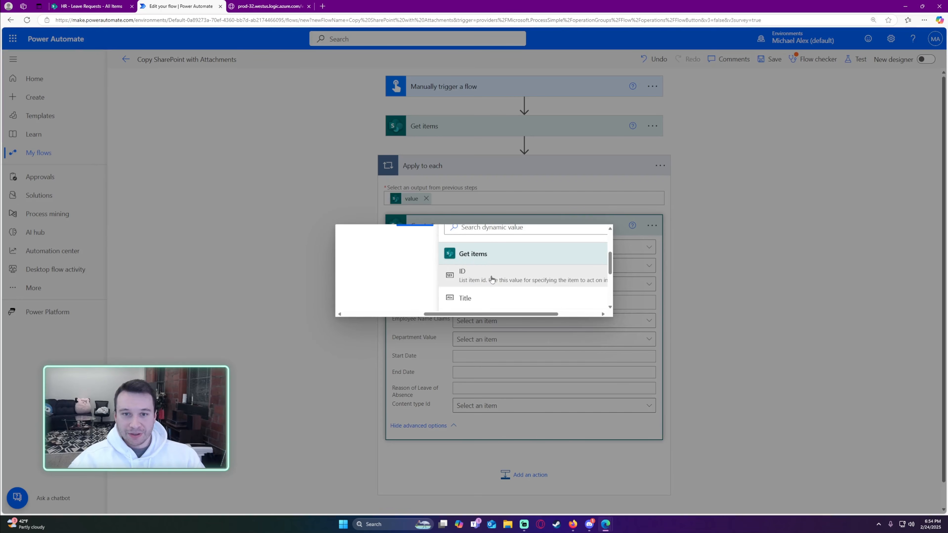
pyautogui.scroll(-1, 510, 280)
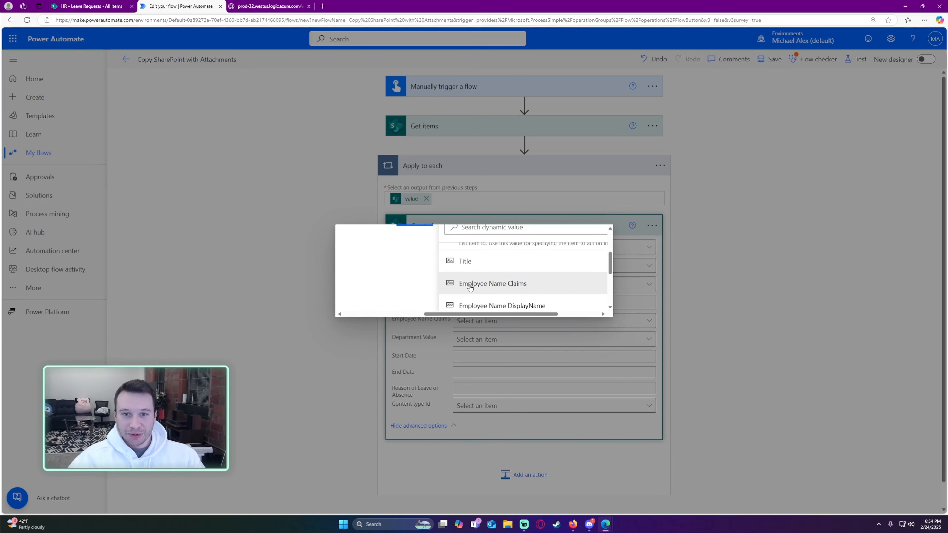
pyautogui.scroll(-1, 502, 285)
pyautogui.scroll(1, 502, 284)
pyautogui.click(501, 284)
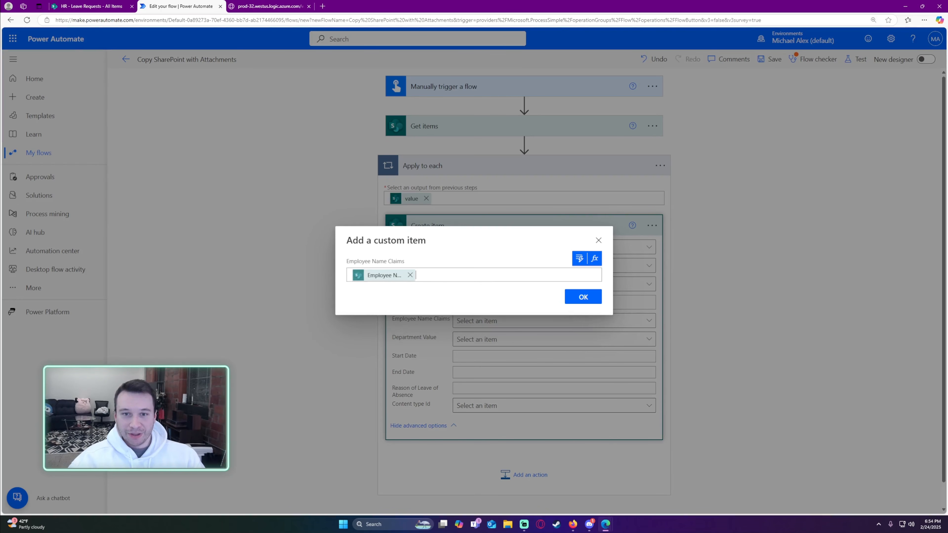
pyautogui.click(581, 297)
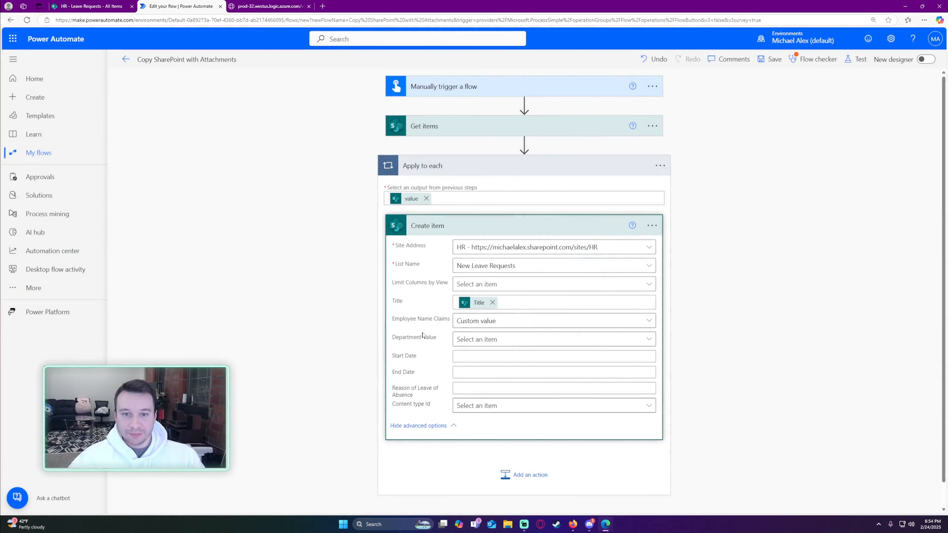
# - Set Department Value in Create item to a custom item holding the Department Value from Get items
pyautogui.click(470, 342)
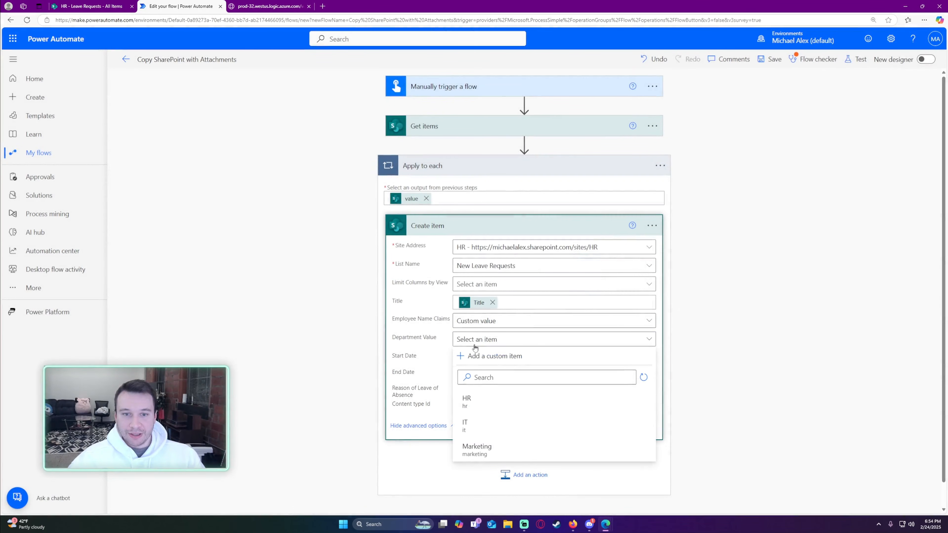
pyautogui.click(480, 359)
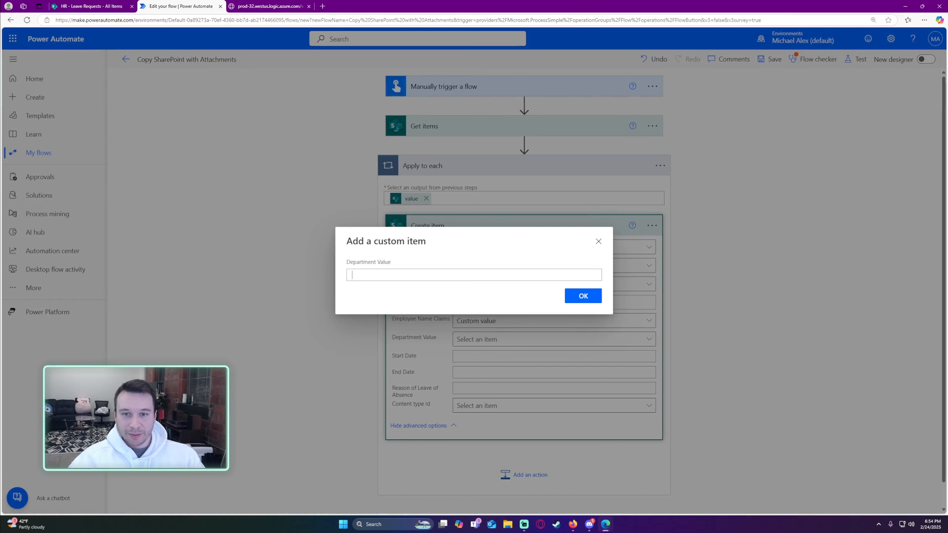
pyautogui.click(576, 257)
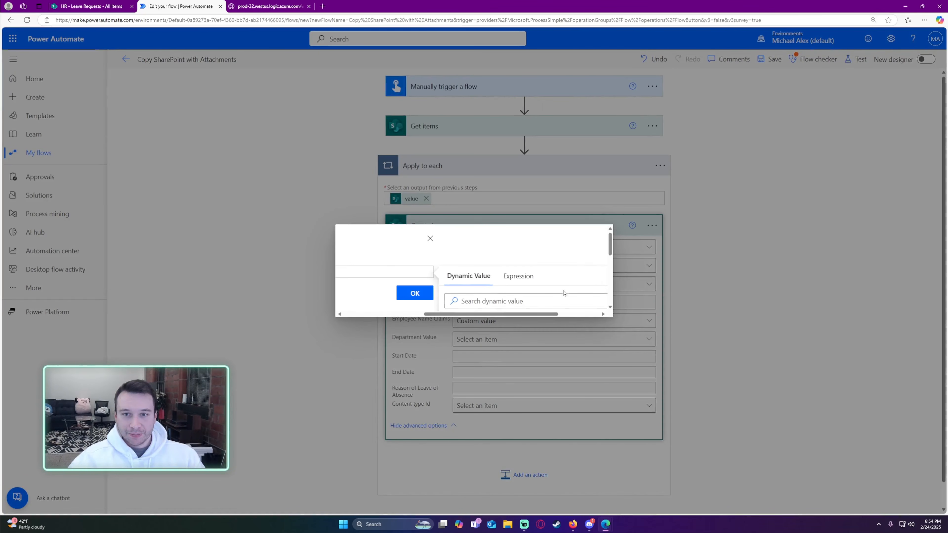
pyautogui.click(563, 299)
pyautogui.write('d')
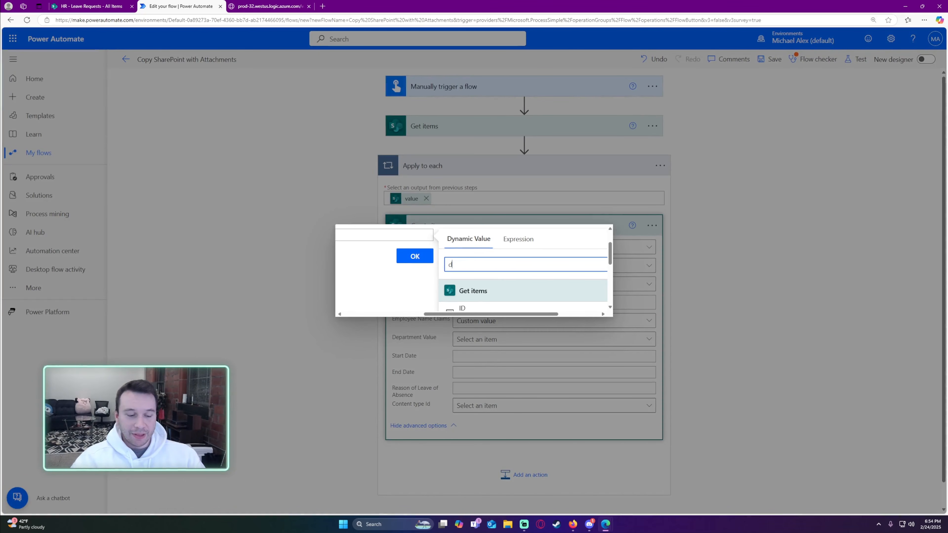
pyautogui.write('ynamic')
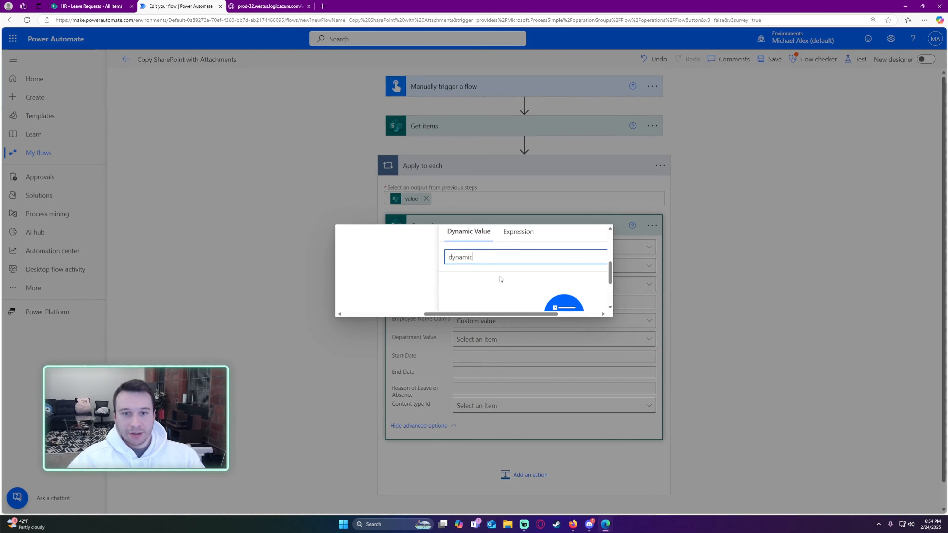
pyautogui.hotkey('ctrl', 'a')
pyautogui.write('deparm')
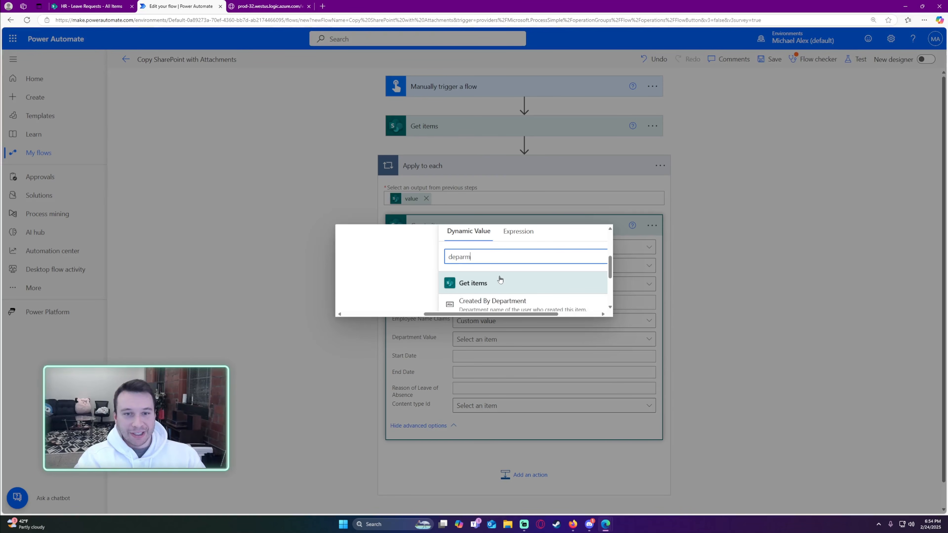
pyautogui.write('en')
pyautogui.hotkey('ctrl', 'a')
pyautogui.write('departme')
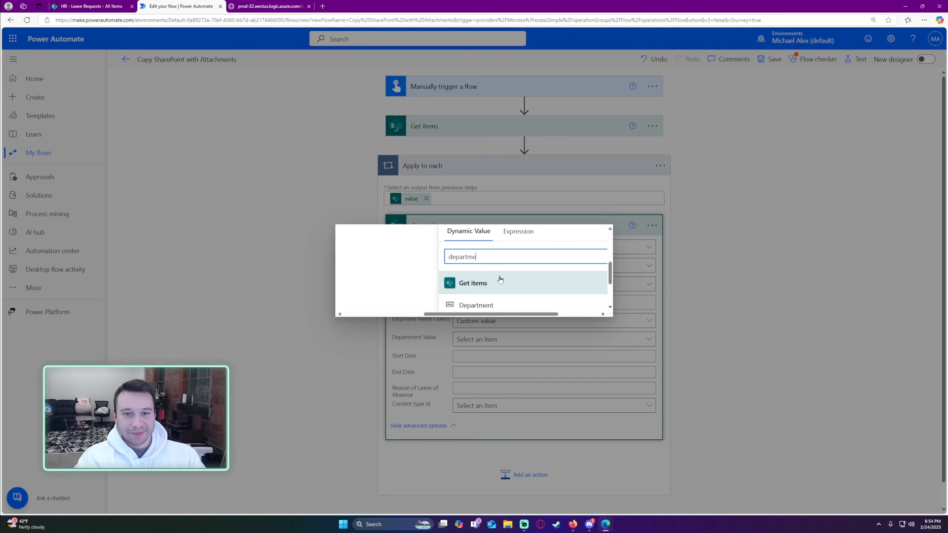
pyautogui.write('nt')
pyautogui.scroll(-5, 500, 280)
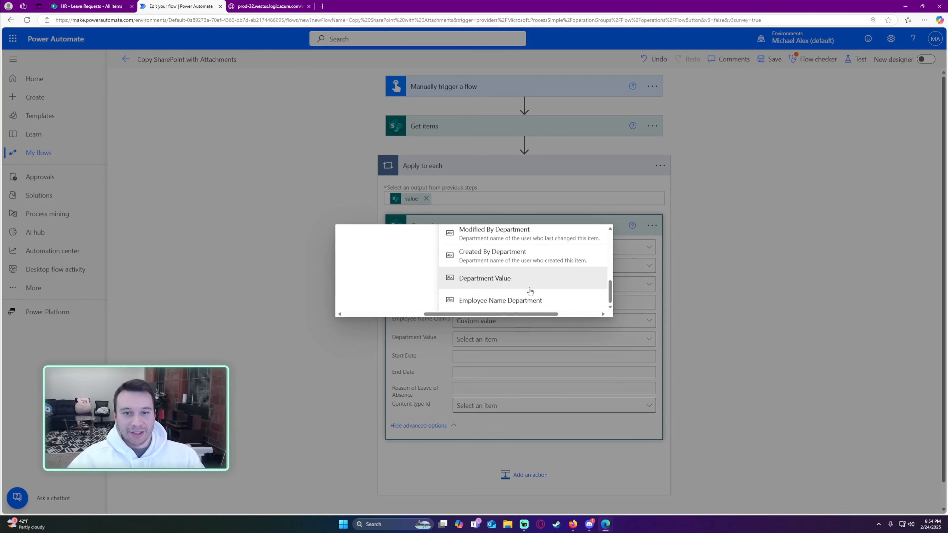
pyautogui.click(505, 280)
pyautogui.click(583, 296)
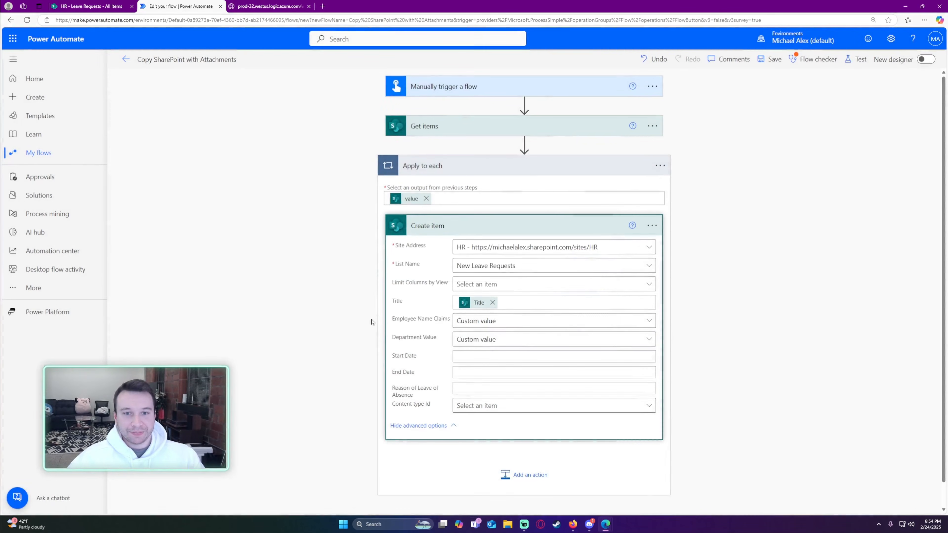
# - Fill the Start Date and End Date fields of Create item with the matching Start Date and End Date values from Get items
pyautogui.scroll(-1, 371, 322)
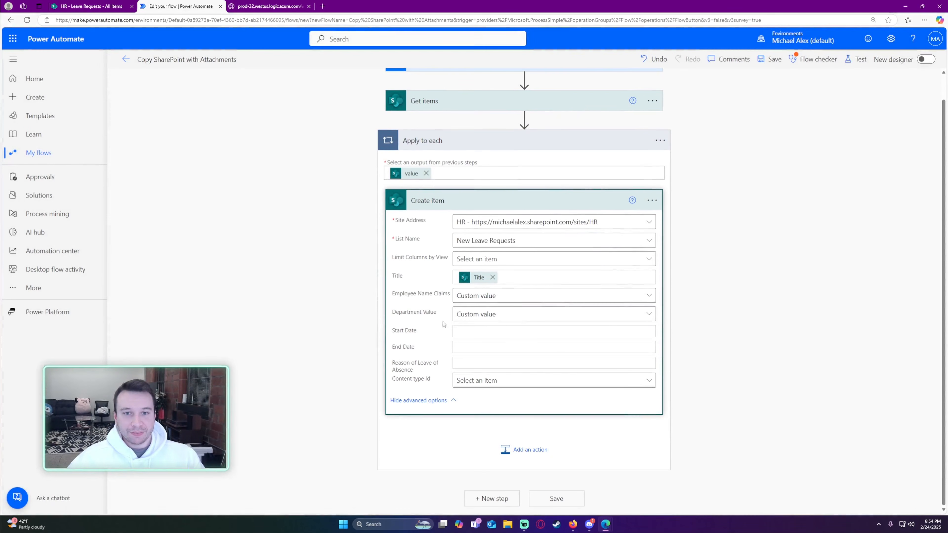
pyautogui.click(473, 319)
pyautogui.click(635, 317)
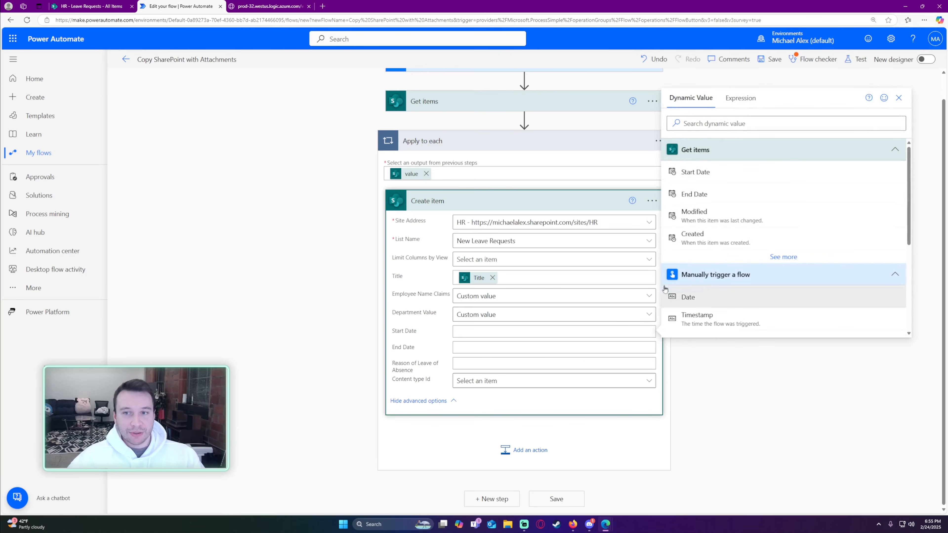
pyautogui.click(695, 172)
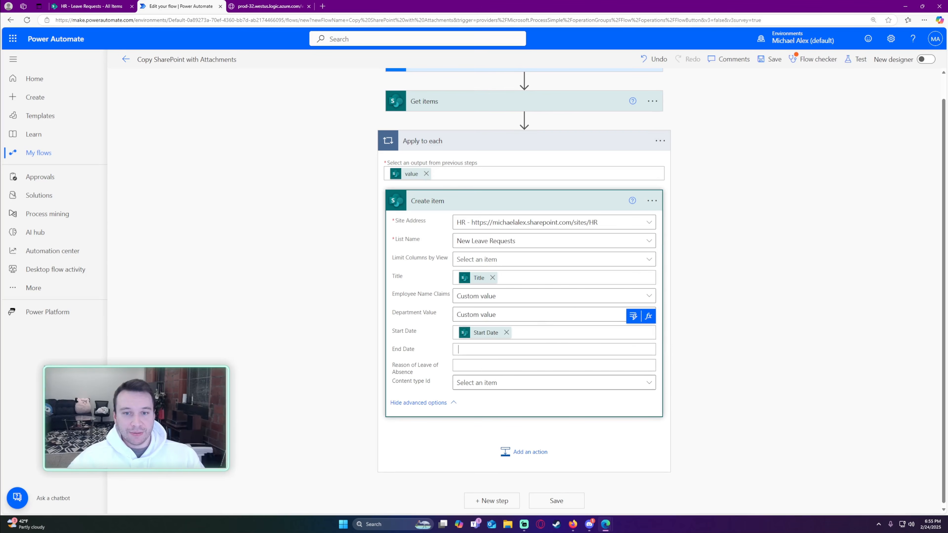
pyautogui.click(633, 332)
pyautogui.click(696, 192)
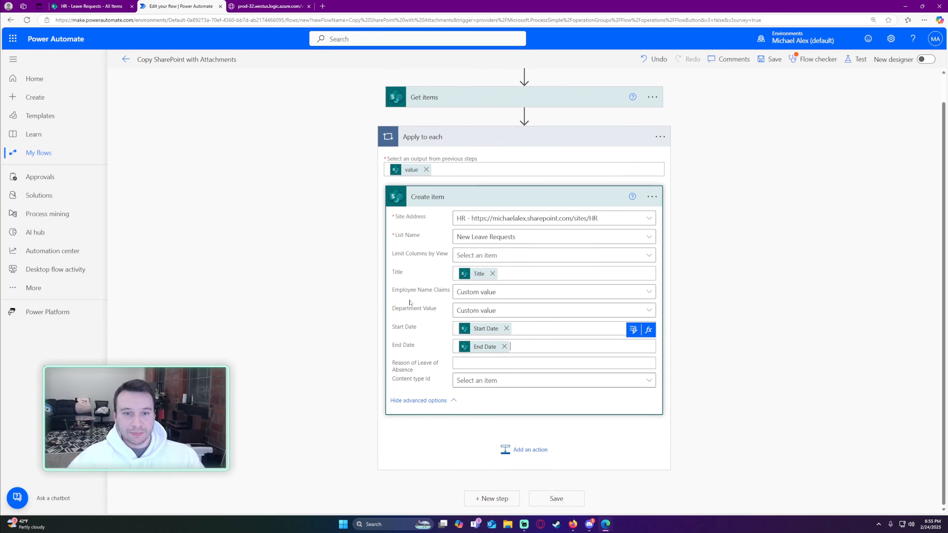
# - Fill the Reason of Leave of Absence field with the matching value from Get items
pyautogui.click(634, 347)
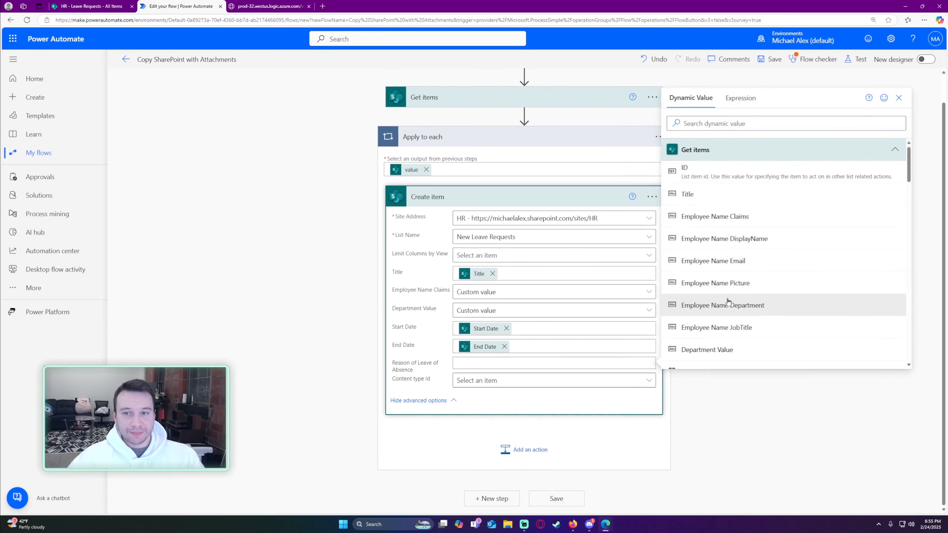
pyautogui.scroll(-4, 749, 261)
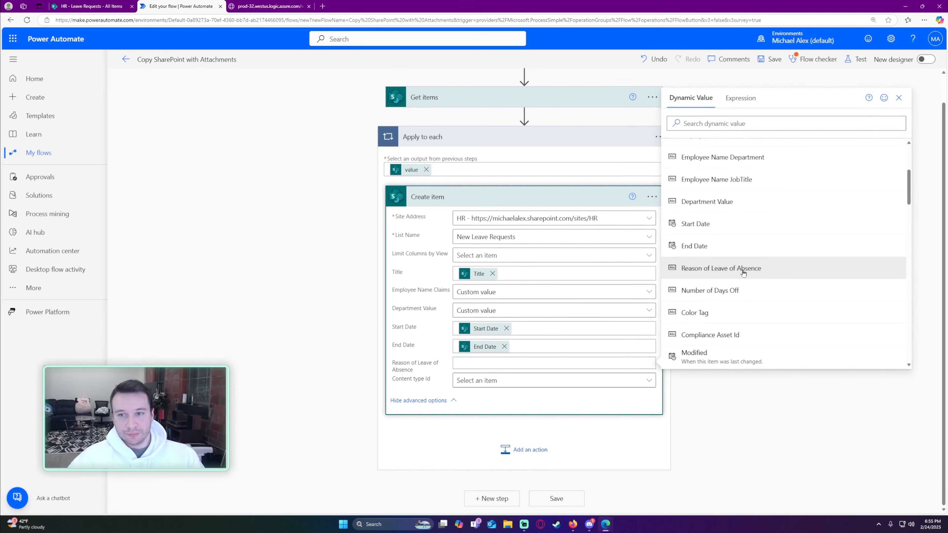
pyautogui.click(743, 274)
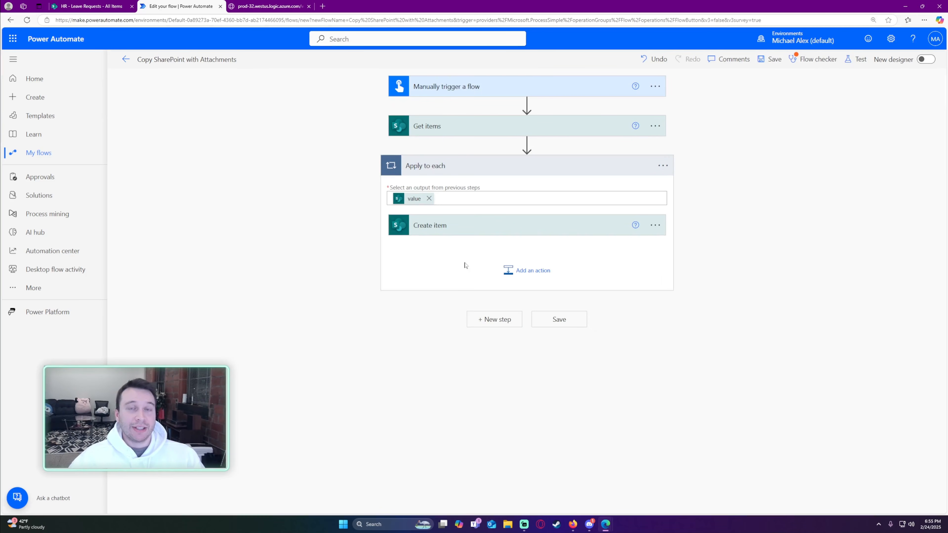
# - Add a Condition control after Create item inside the Apply to each loop
pyautogui.click(513, 270)
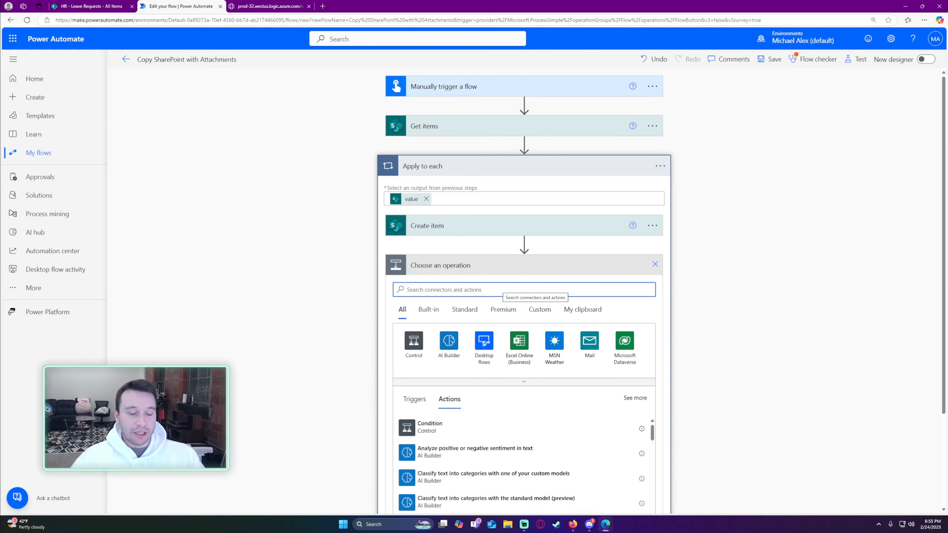
pyautogui.write('c0n')
pyautogui.hotkey('ctrl', 'a')
pyautogui.write('condition')
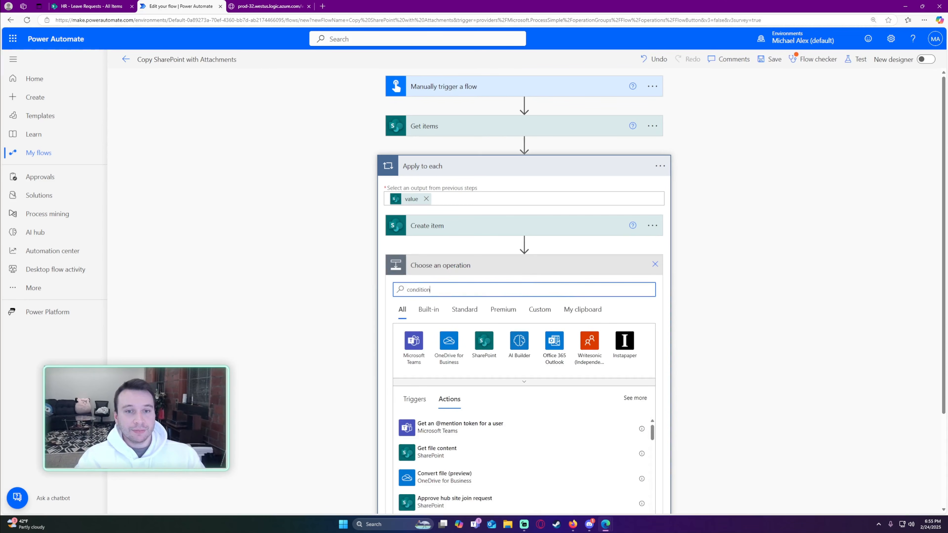
pyautogui.click(430, 306)
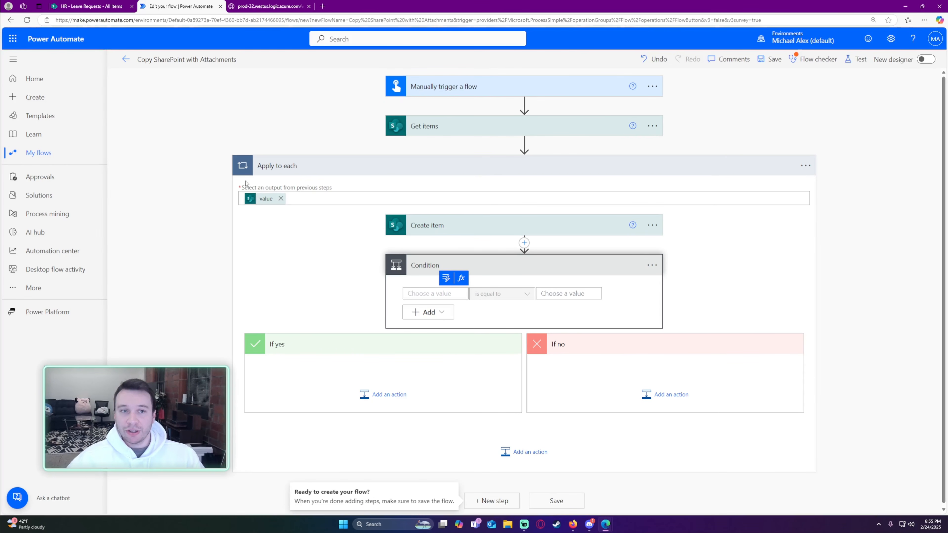
# - Switch to the SharePoint Leave Requests list to check which items have attachments, and return to the Power Automate flow
pyautogui.click(91, 7)
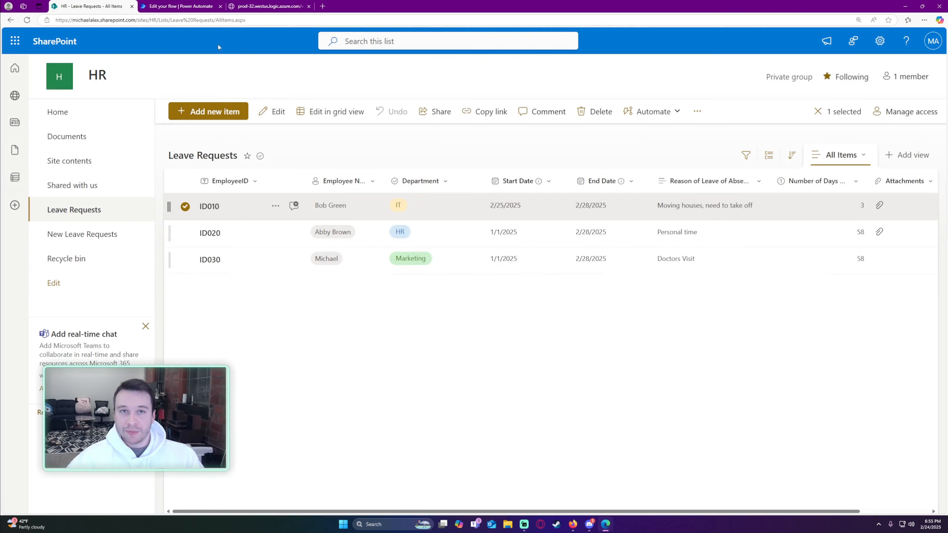
pyautogui.click(184, 7)
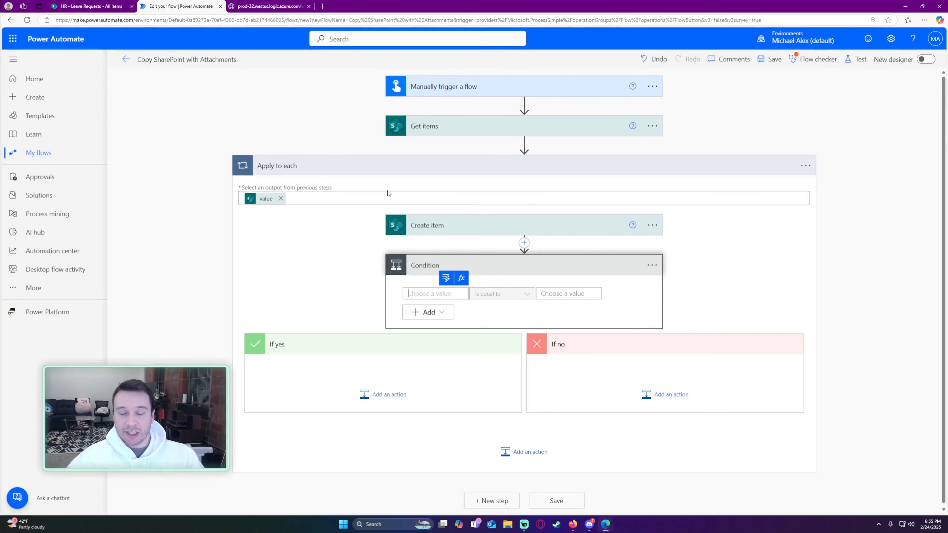
# - Set the Condition's first value to Has attachments from Get items
pyautogui.click(447, 278)
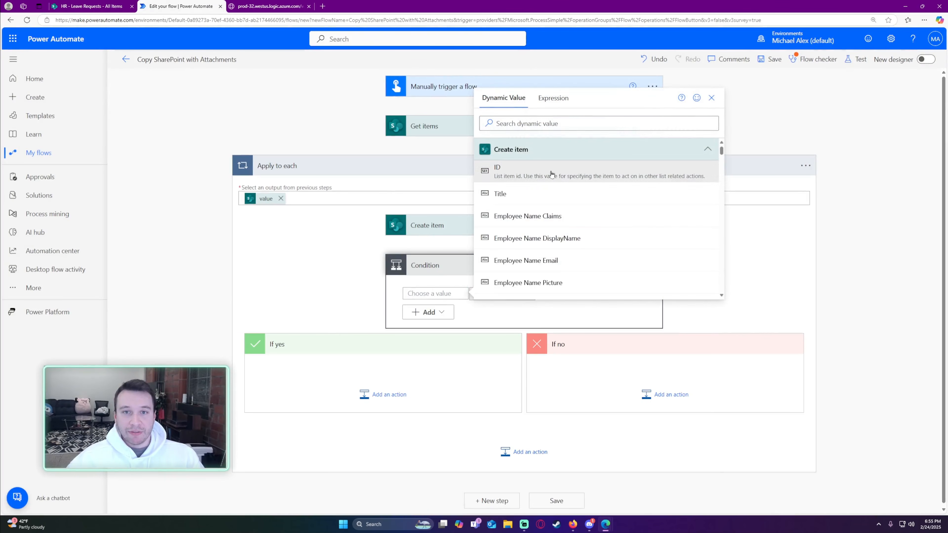
pyautogui.write('attac')
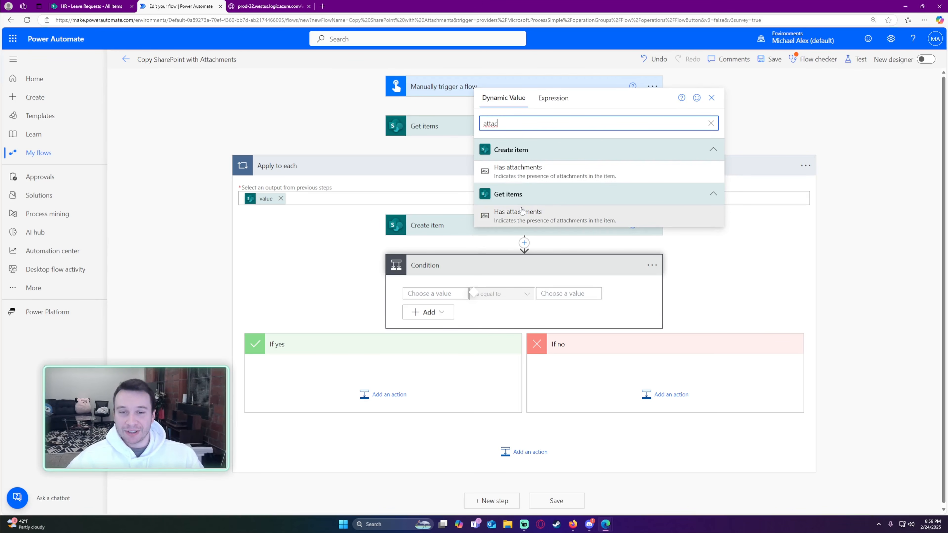
pyautogui.click(513, 221)
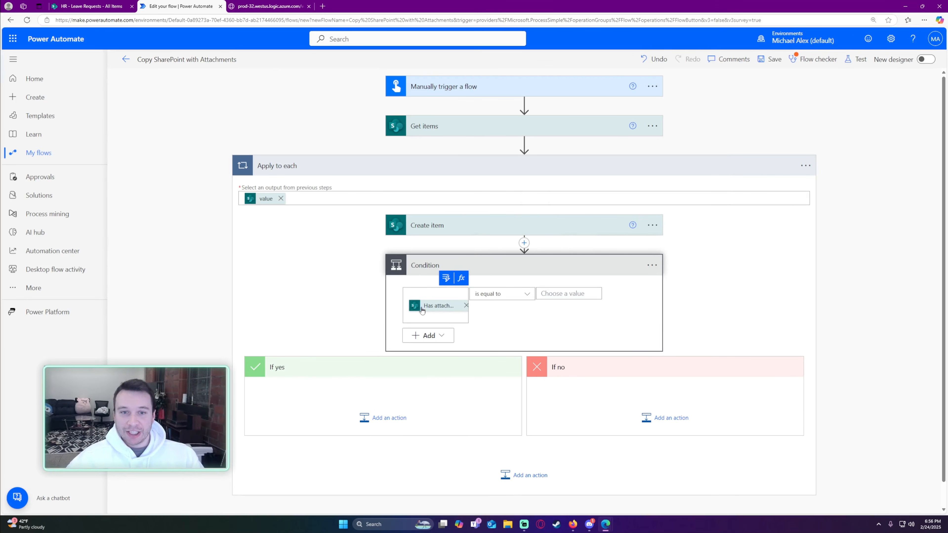
pyautogui.scroll(-1, 453, 310)
# - Look at the SharePoint Leave Requests list, return to the flow, and set the Condition's comparison value to true
pyautogui.click(76, 6)
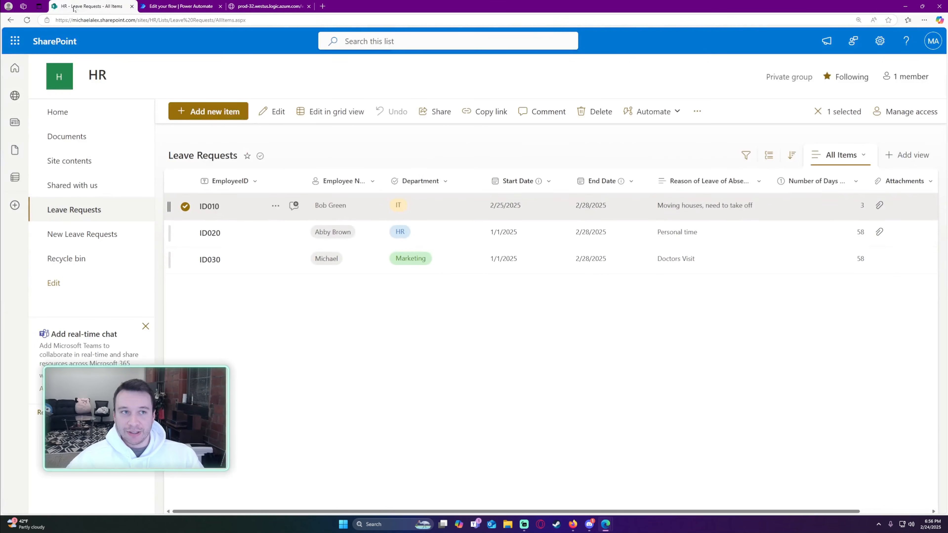
pyautogui.click(186, 5)
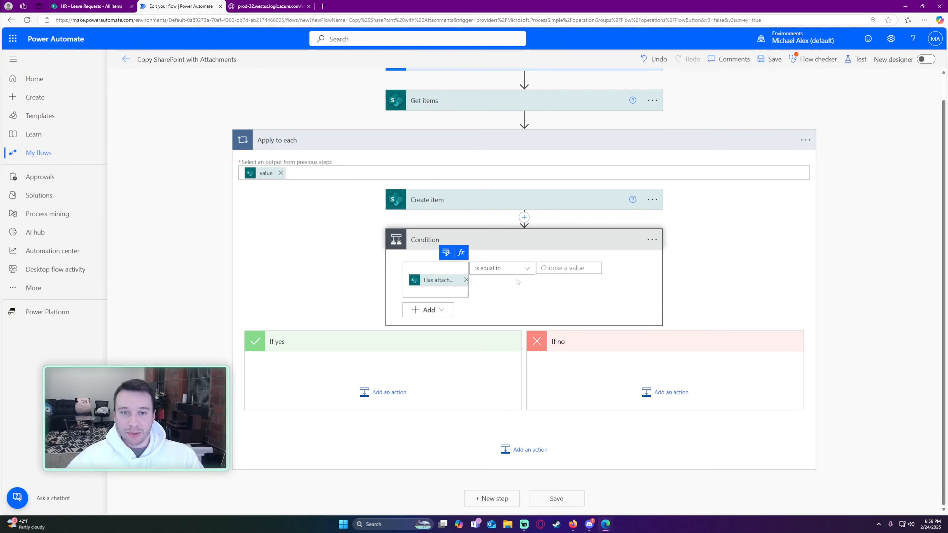
pyautogui.click(568, 268)
pyautogui.write('r')
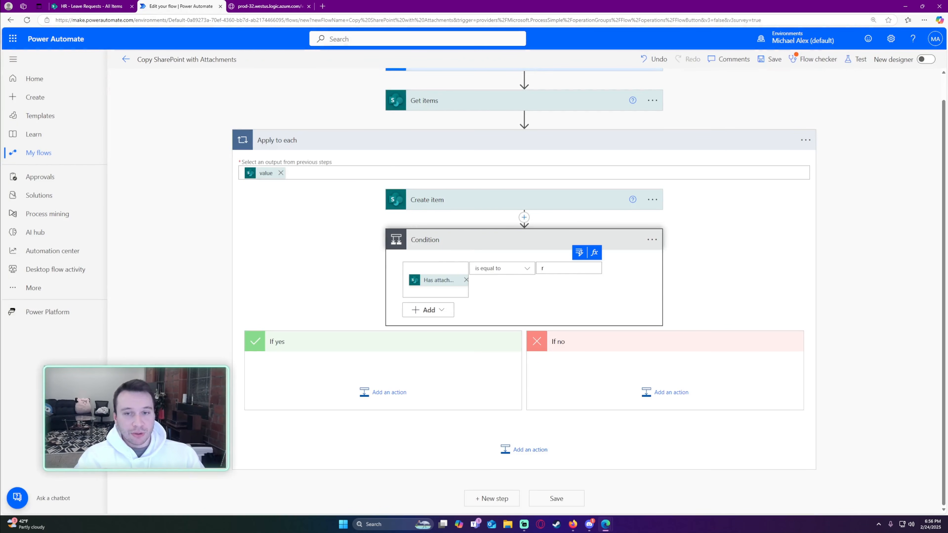
pyautogui.write('ue')
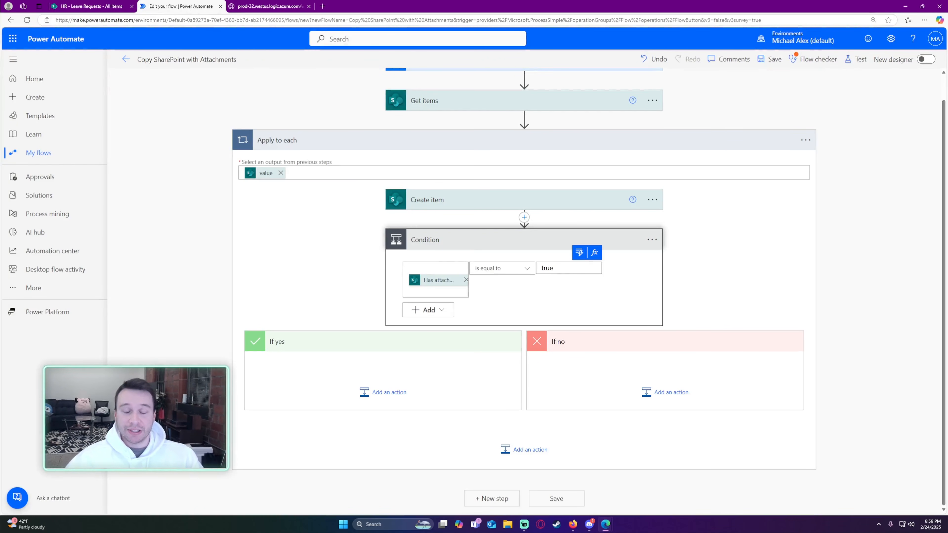
pyautogui.click(729, 247)
# - Review the HasAttachments property in the raw Get items output and return to the flow
pyautogui.scroll(1, 486, 180)
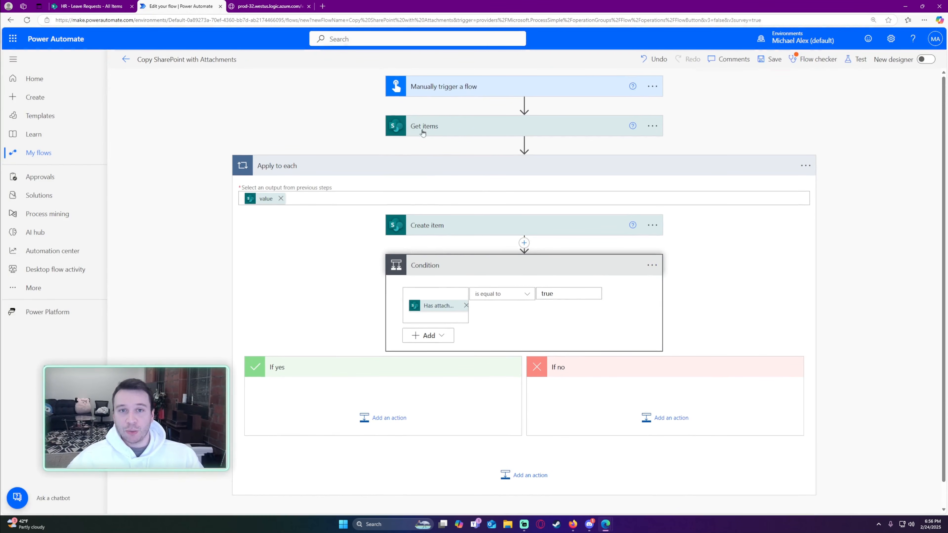
pyautogui.hotkey('ctrl', 'Tab')
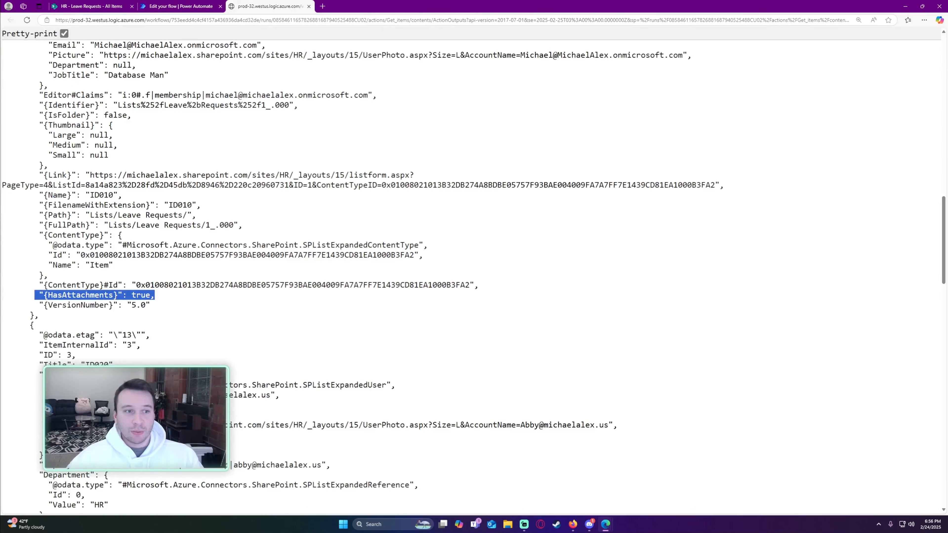
pyautogui.scroll(-2, 294, 216)
pyautogui.hotkey('ctrl', 'shift', 'Tab')
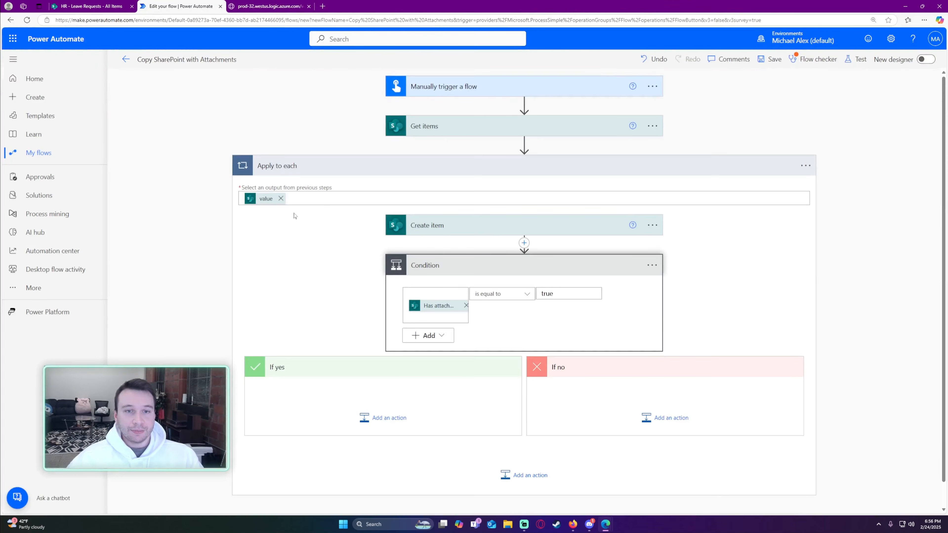
# - Add the SharePoint Get attachments action to the If yes branch
pyautogui.scroll(-1, 376, 338)
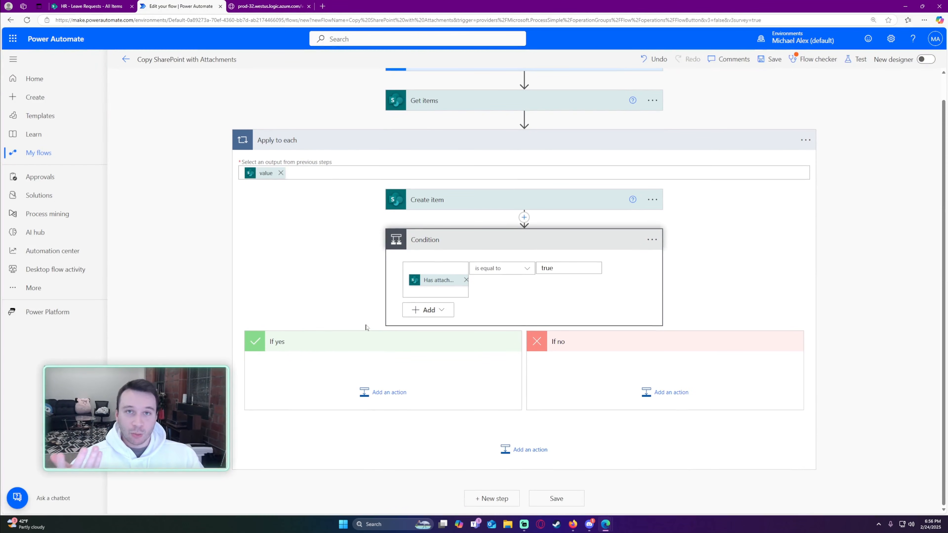
pyautogui.click(363, 391)
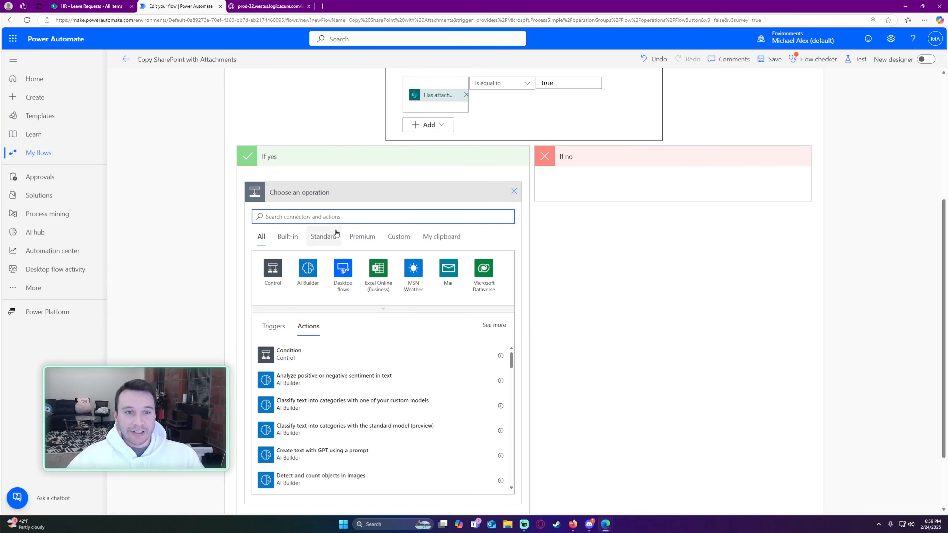
pyautogui.write('get attachmnets')
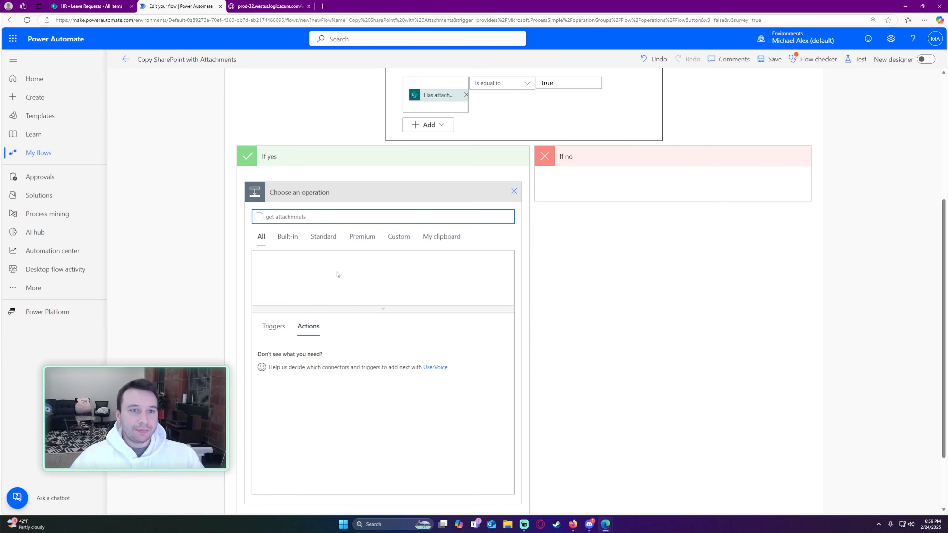
pyautogui.scroll(-2, 298, 257)
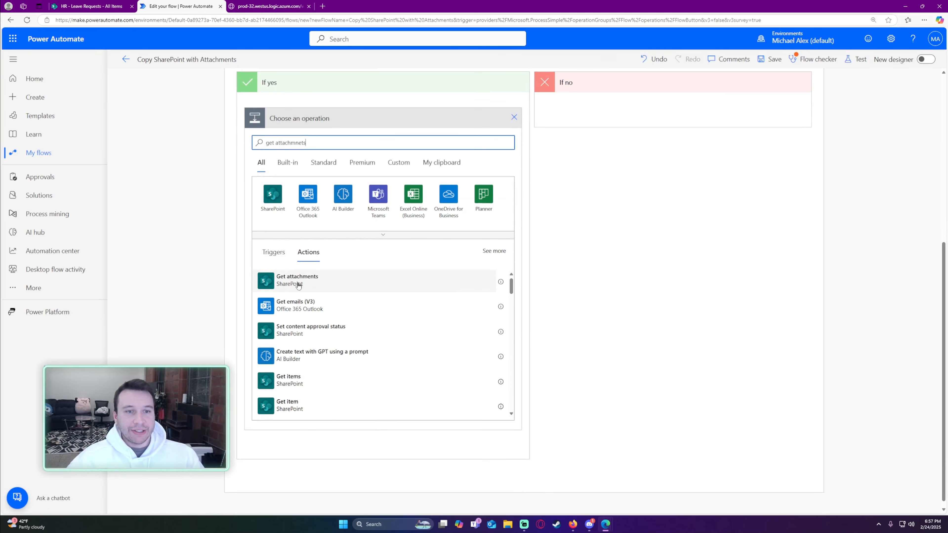
pyautogui.click(304, 285)
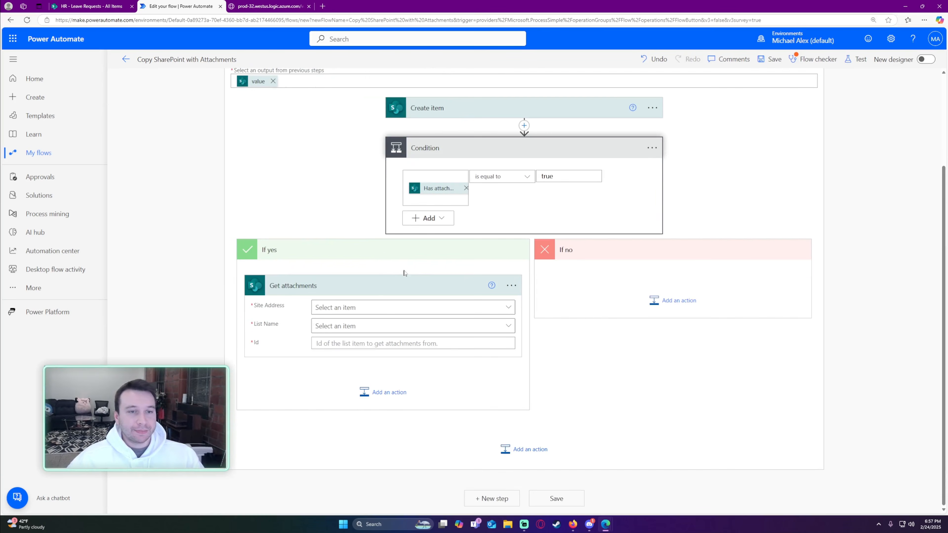
# - Set the Get attachments Site Address to the HR site and its List Name to Leave Requests
pyautogui.click(321, 308)
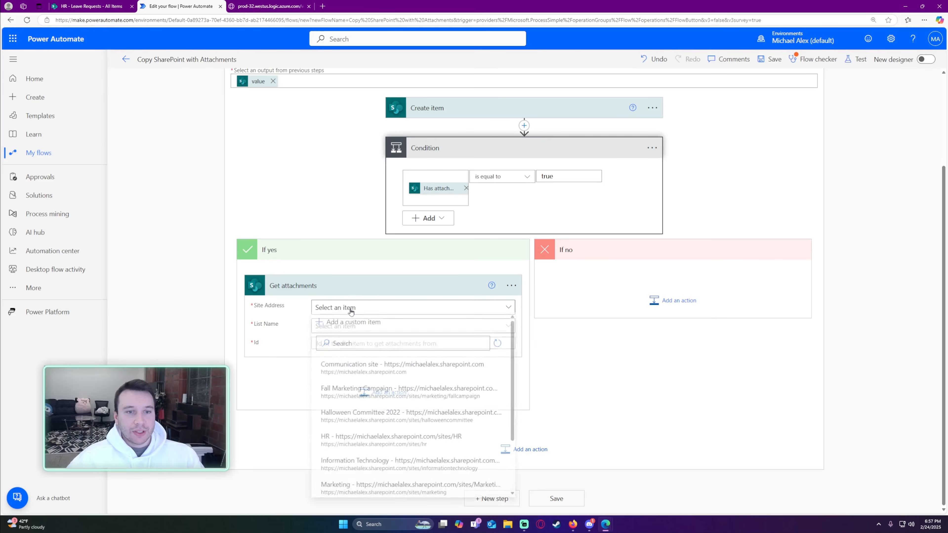
pyautogui.scroll(-1, 336, 374)
pyautogui.click(354, 368)
pyautogui.click(334, 326)
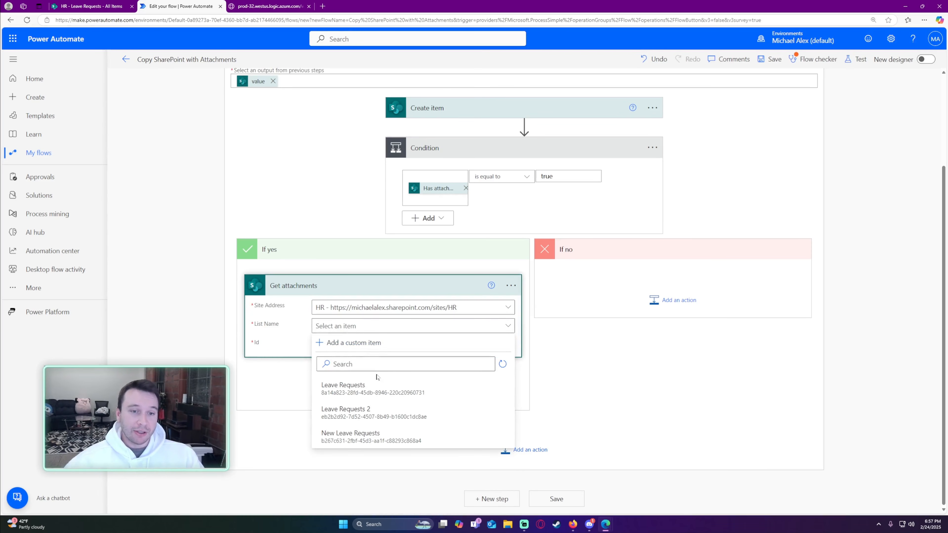
pyautogui.click(373, 390)
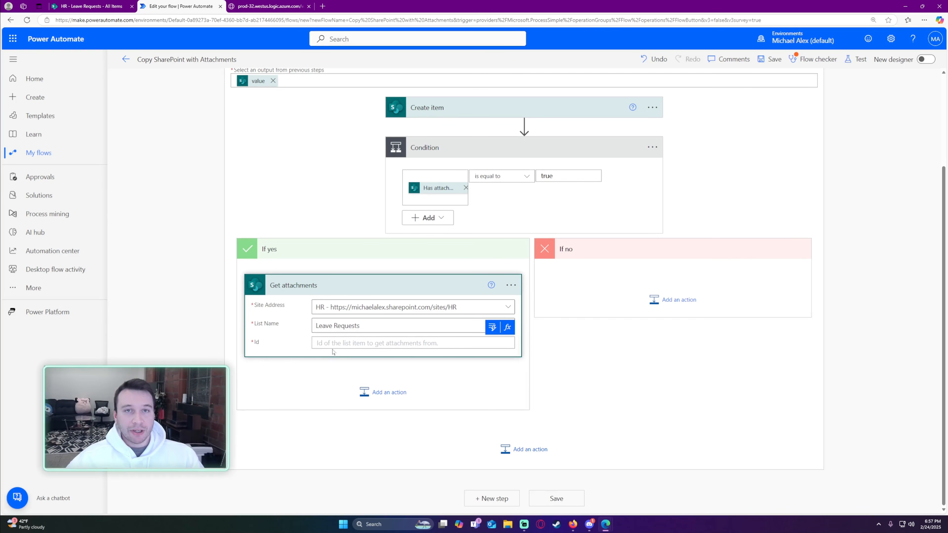
# - Check the source SharePoint list, then fill the Get attachments Id field with ID from Get items
pyautogui.click(94, 5)
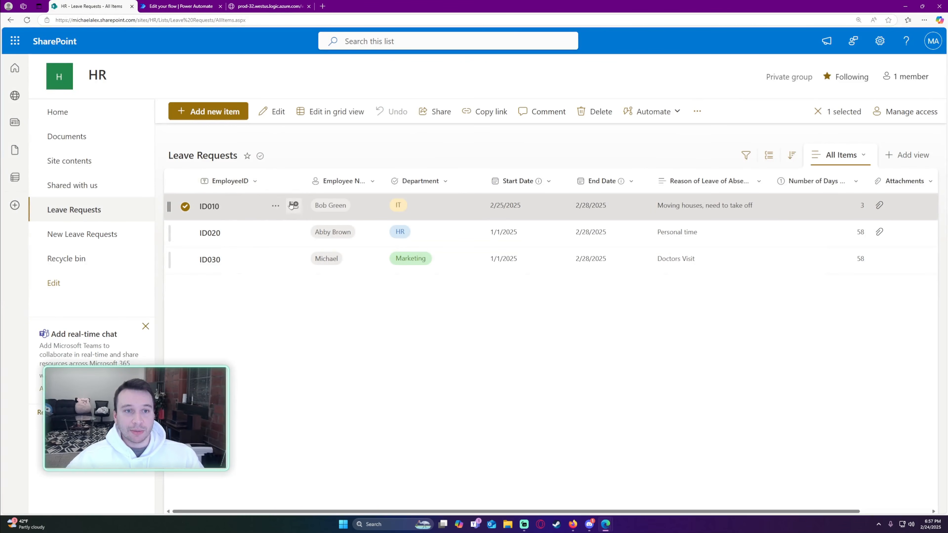
pyautogui.click(176, 6)
pyautogui.click(346, 341)
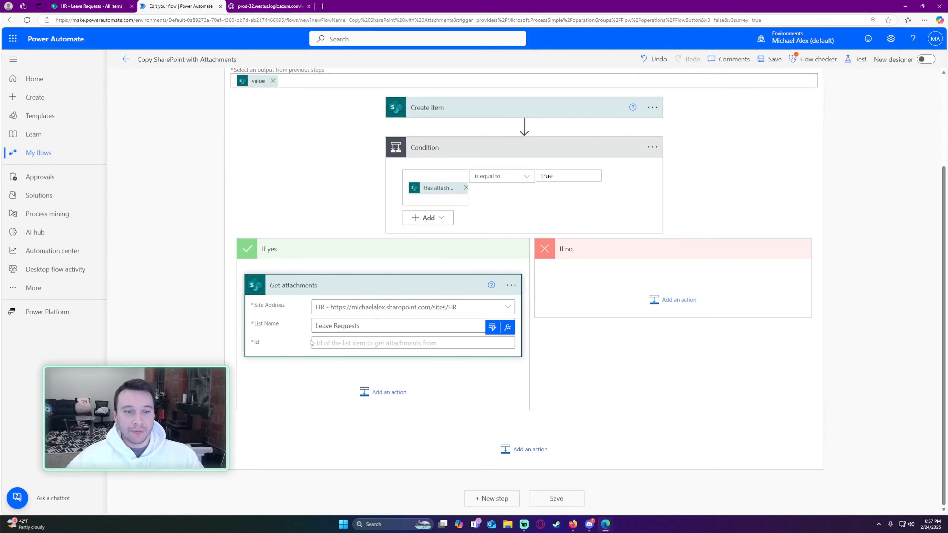
pyautogui.click(493, 327)
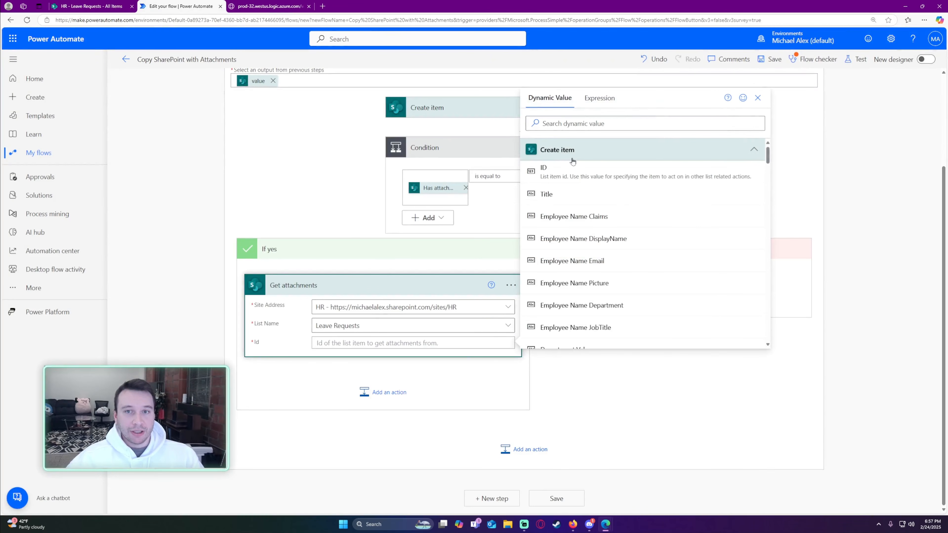
pyautogui.click(755, 150)
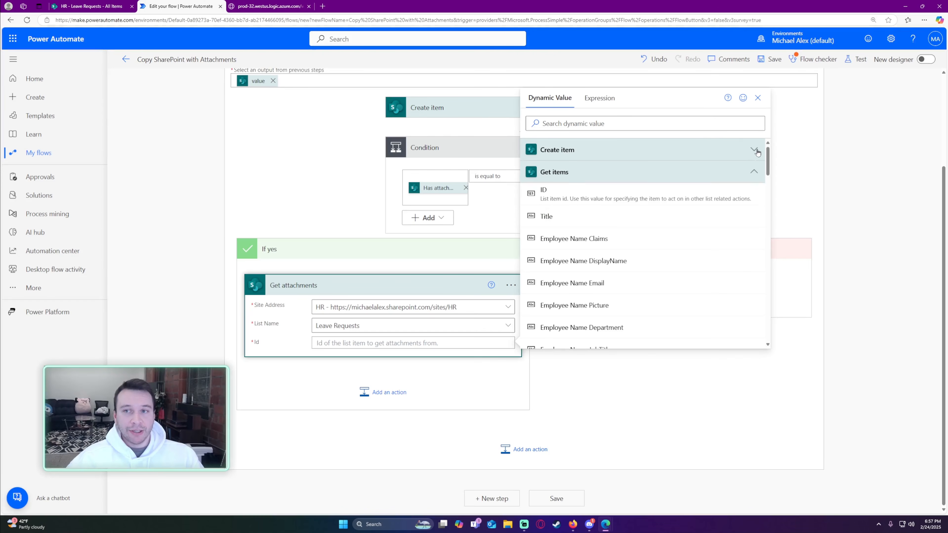
pyautogui.click(549, 195)
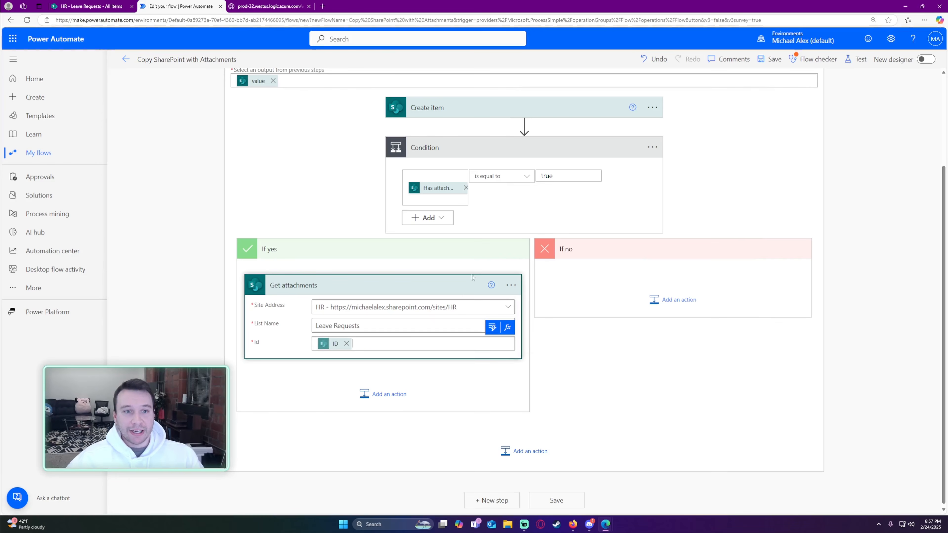
pyautogui.click(467, 378)
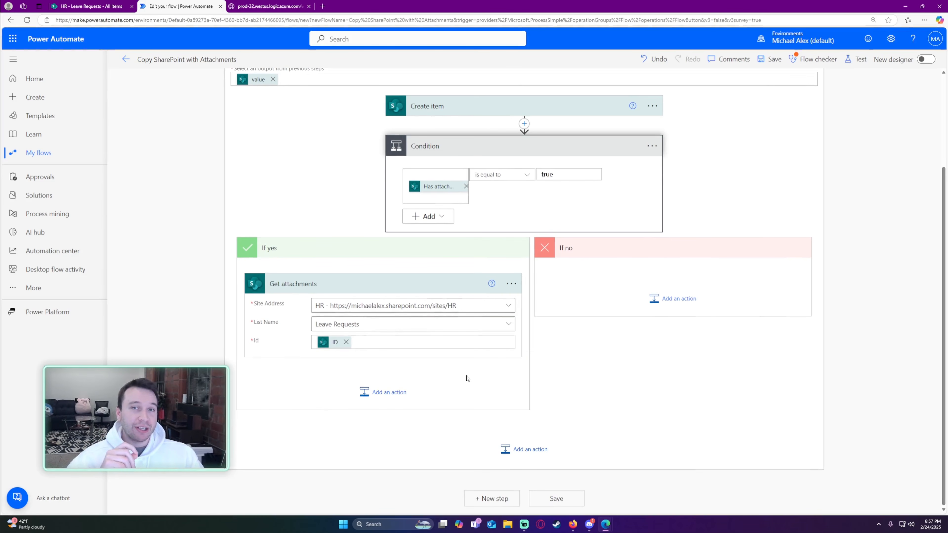
# - Add an Apply to each loop after Get attachments in the If yes branch, using body from Get attachments as its input
pyautogui.click(381, 393)
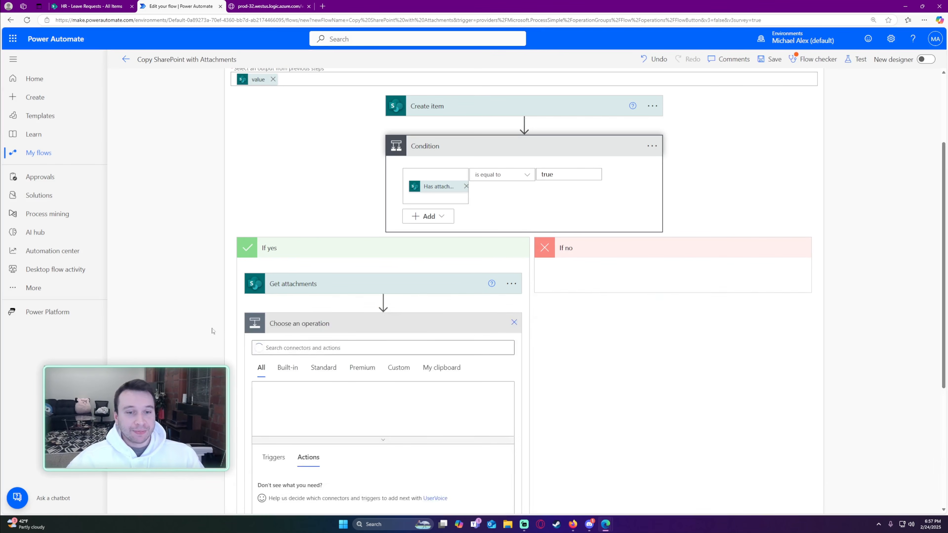
pyautogui.write('a')
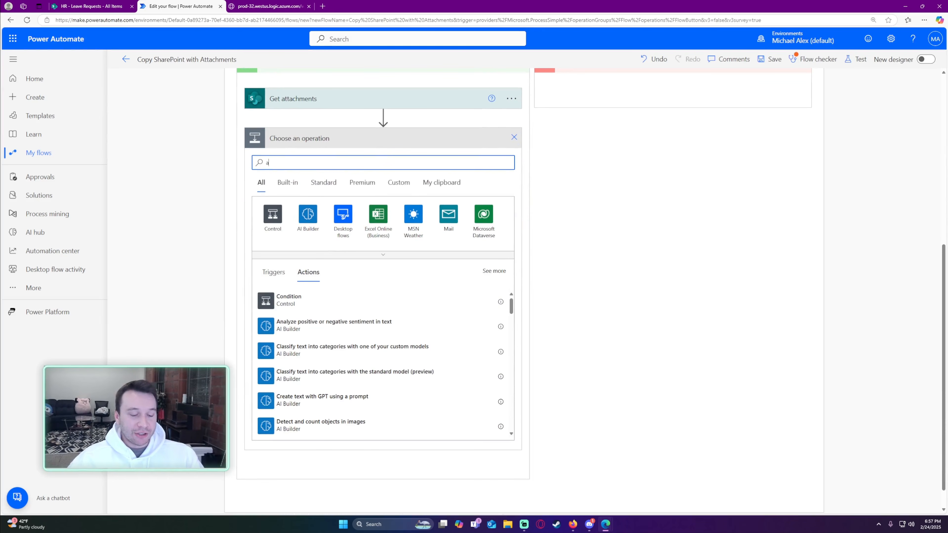
pyautogui.write('pply to each')
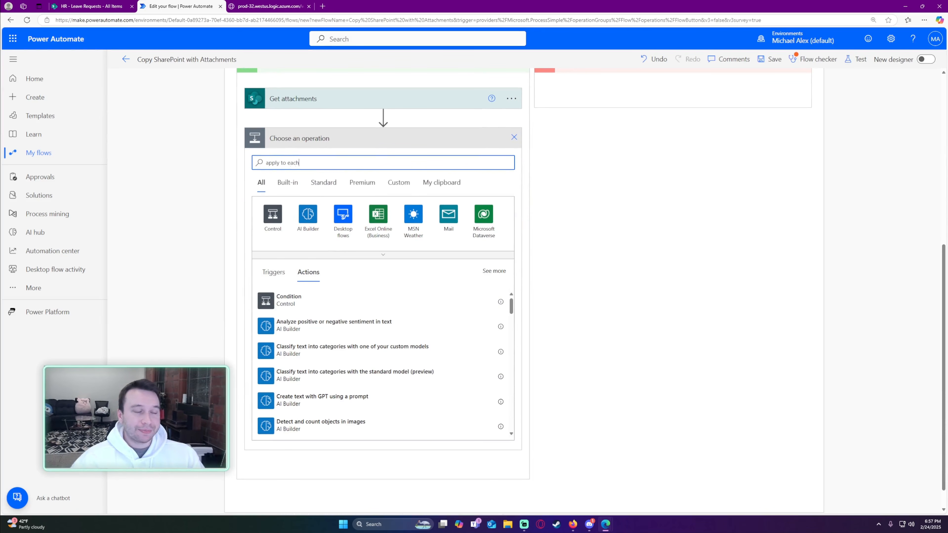
pyautogui.click(290, 300)
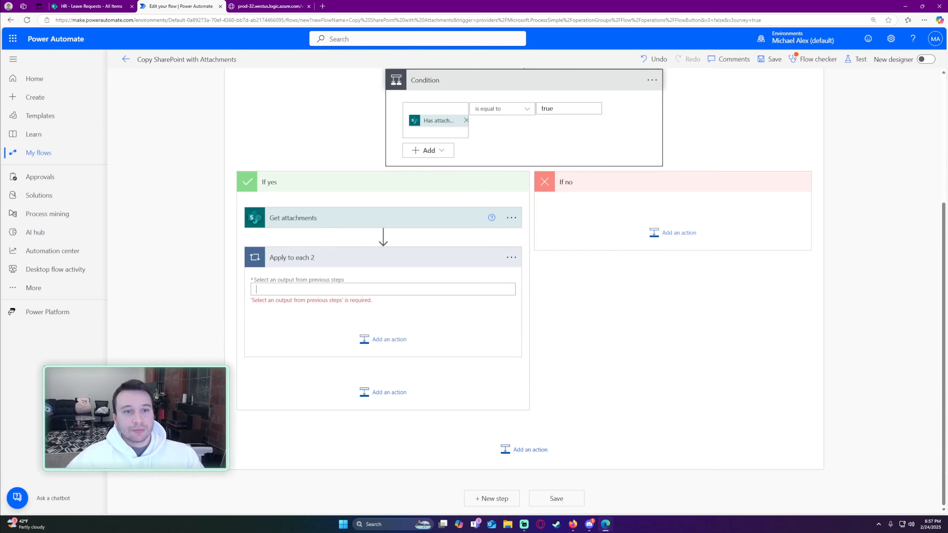
pyautogui.click(499, 281)
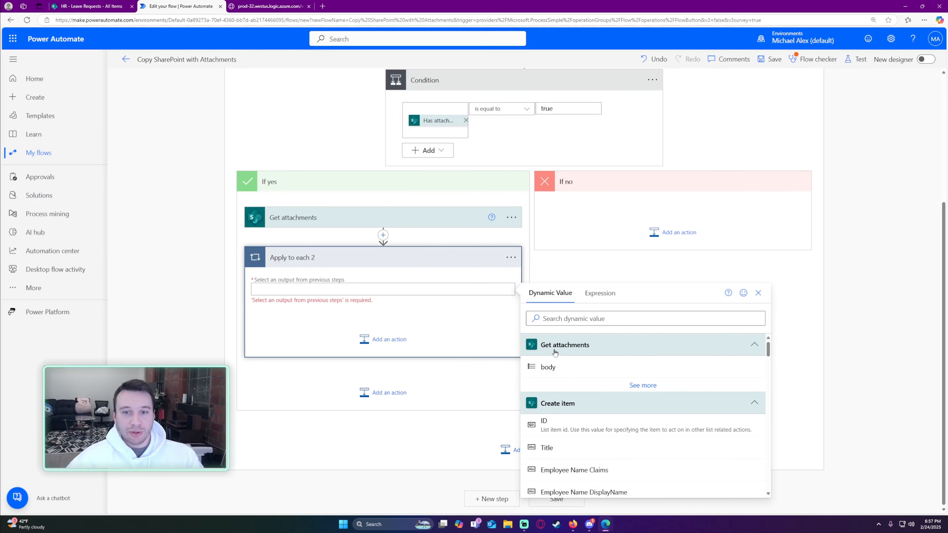
pyautogui.click(559, 368)
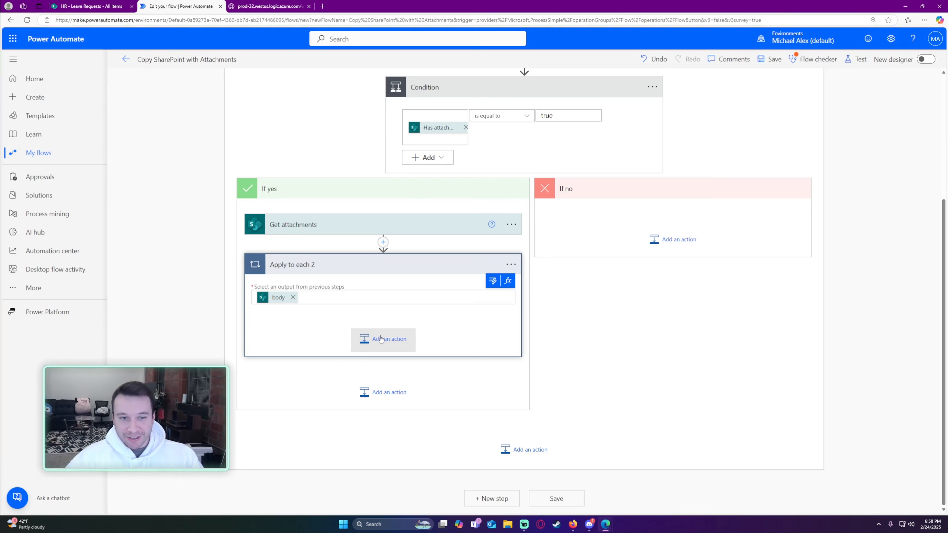
# - Add the SharePoint Get attachment content action inside the Apply to each 2 loop
pyautogui.scroll(5, 381, 339)
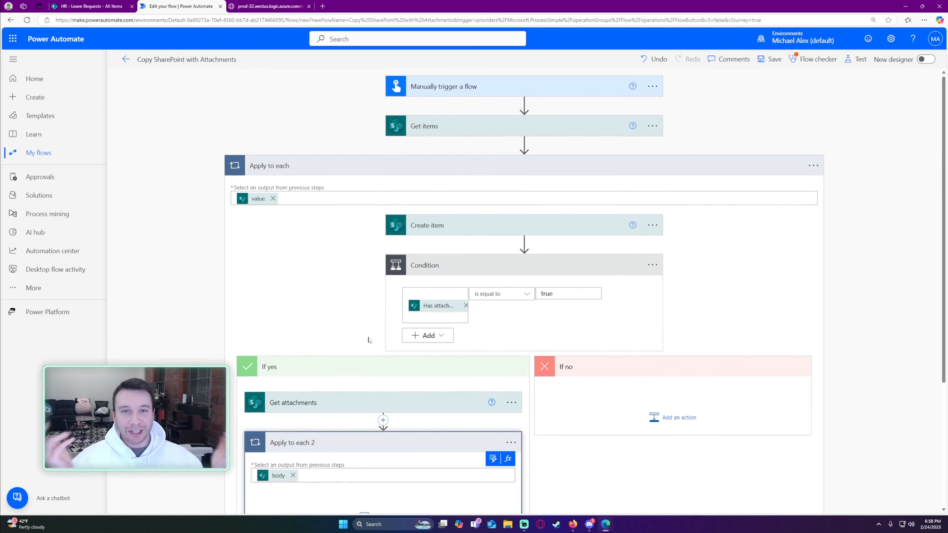
pyautogui.scroll(-5, 368, 340)
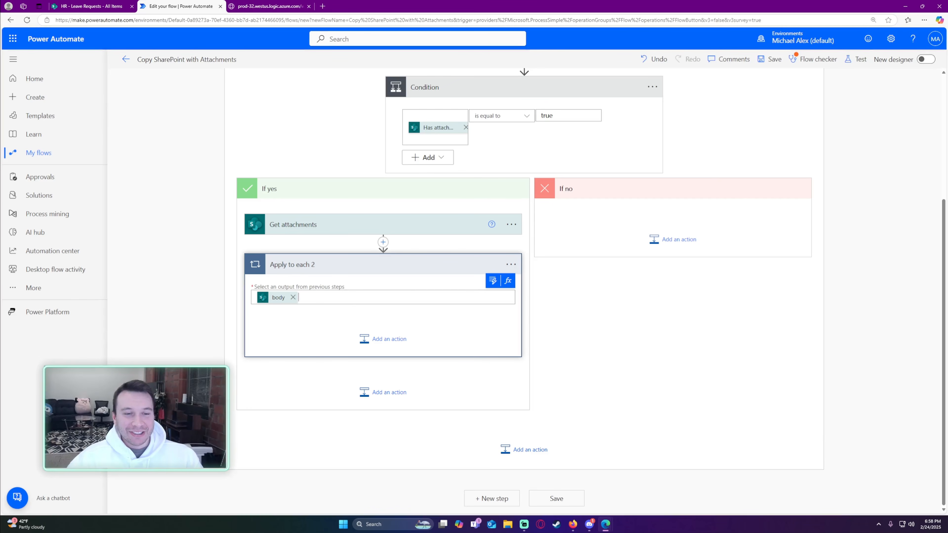
pyautogui.click(377, 338)
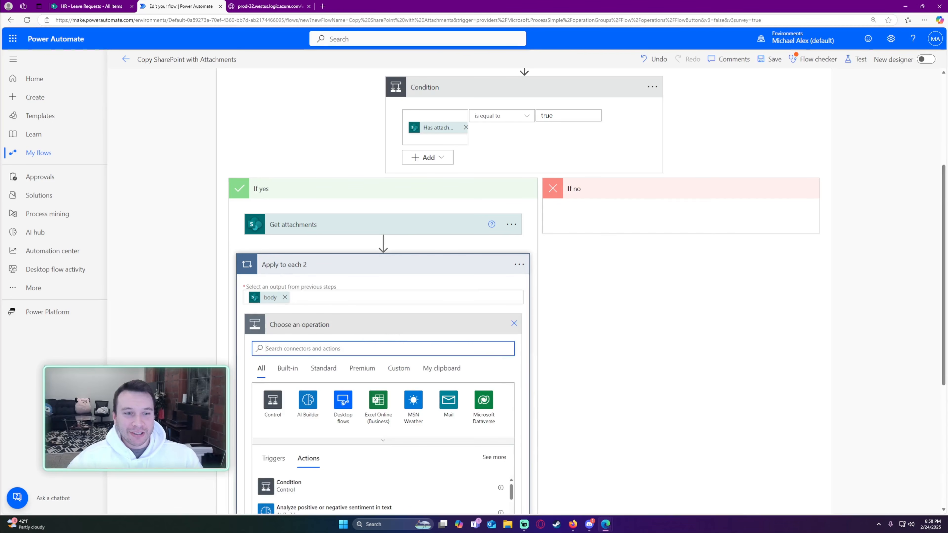
pyautogui.write('get attachment')
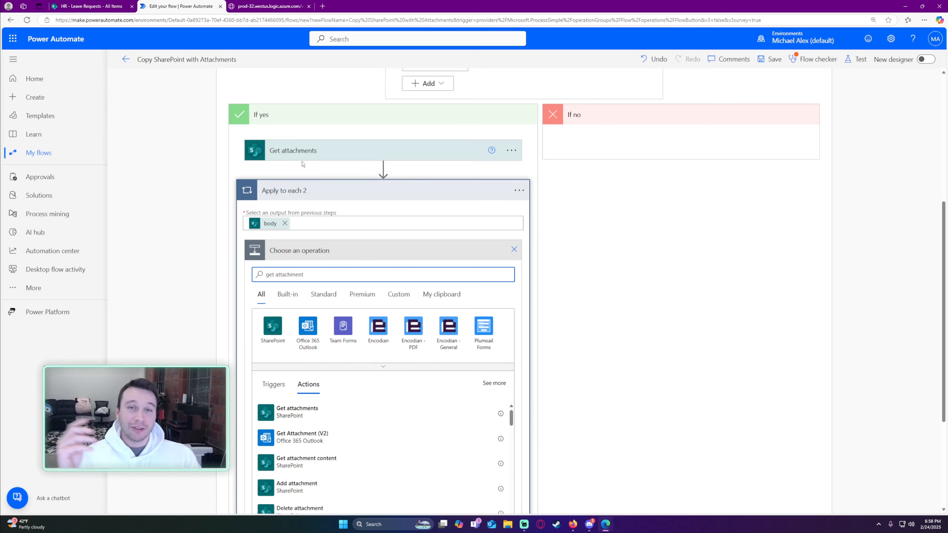
pyautogui.scroll(-3, 218, 258)
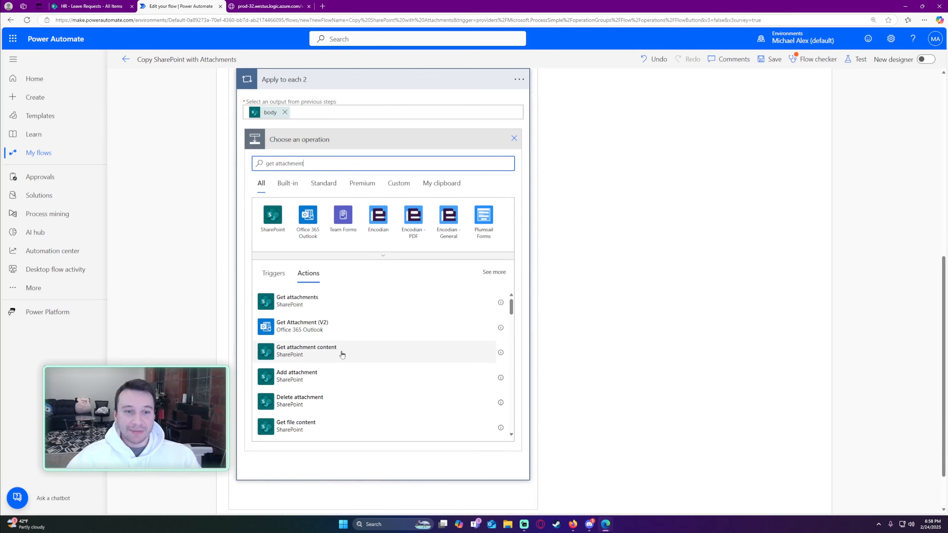
pyautogui.click(323, 355)
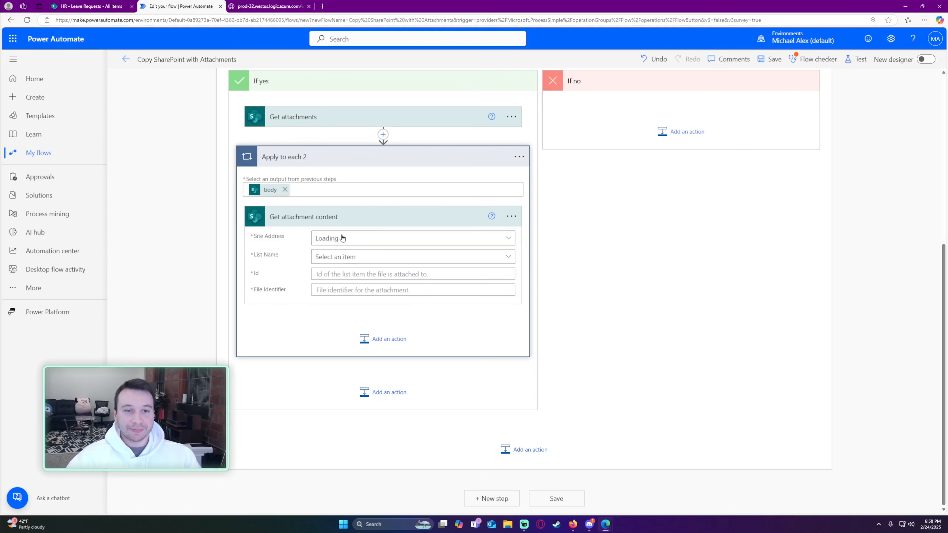
# - Set the Get attachment content Site Address to the HR site and its List Name to Leave Requests
pyautogui.click(342, 238)
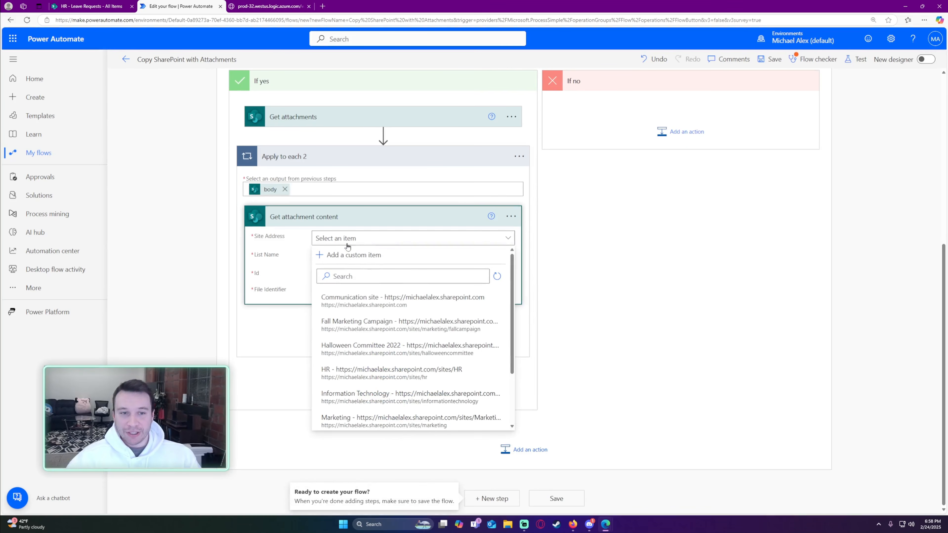
pyautogui.click(357, 369)
pyautogui.click(332, 261)
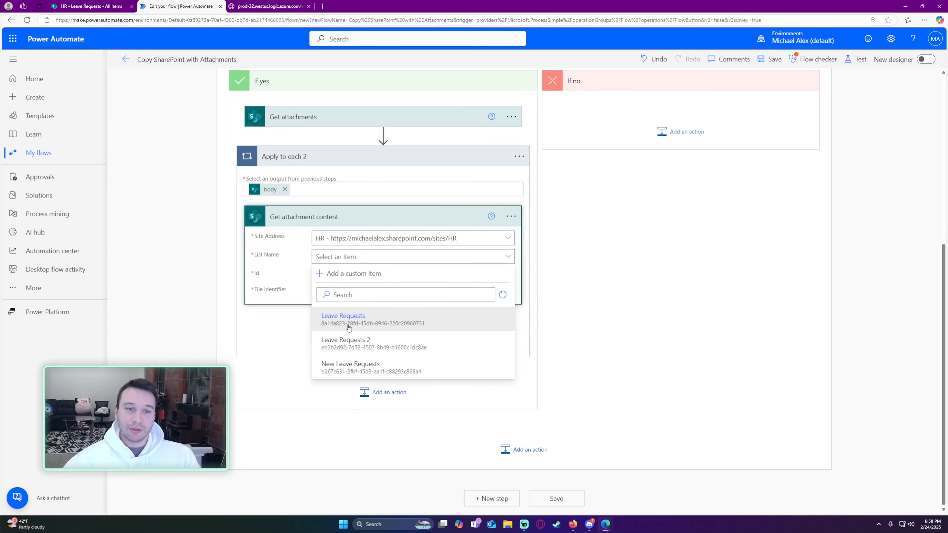
pyautogui.click(349, 327)
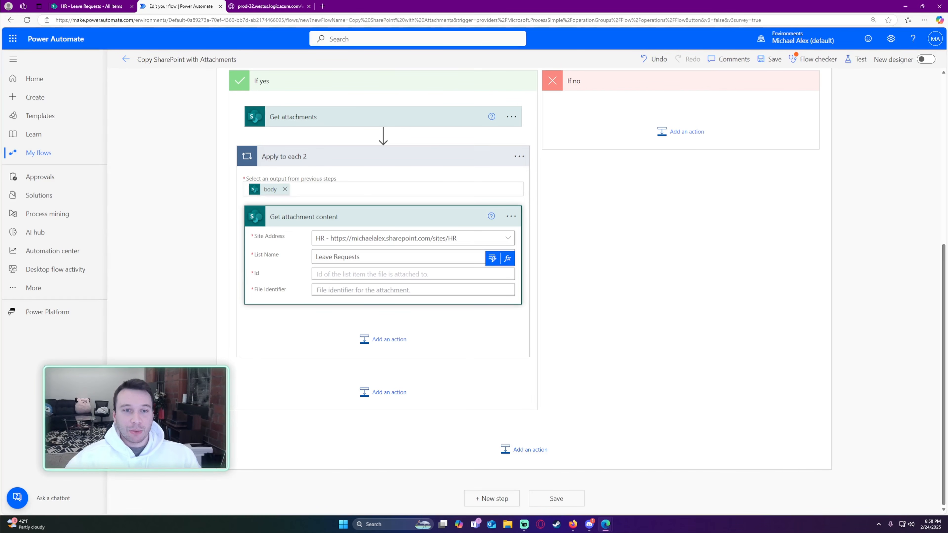
# - Fill Get attachment content's Id with ID from Get items and its File Identifier with Id from Get attachments
pyautogui.click(493, 263)
pyautogui.scroll(-1, 592, 338)
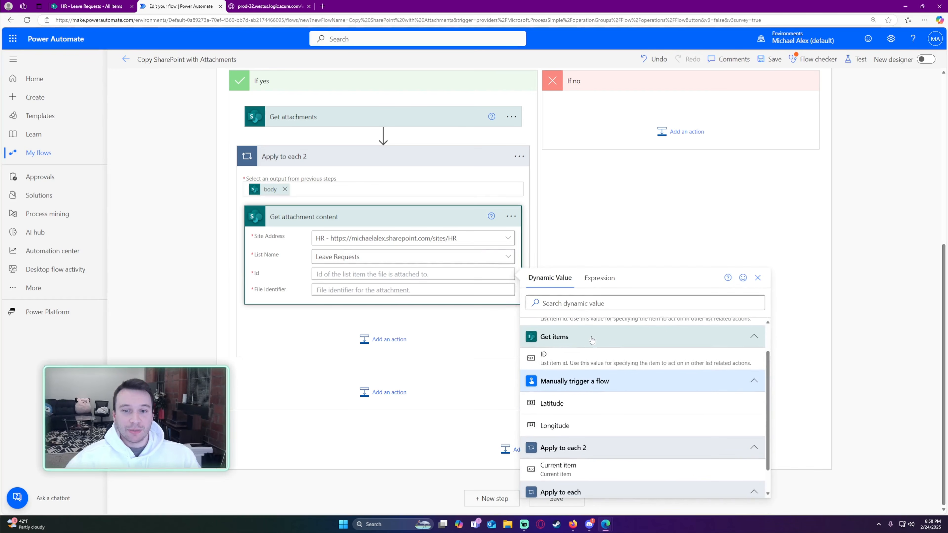
pyautogui.click(562, 360)
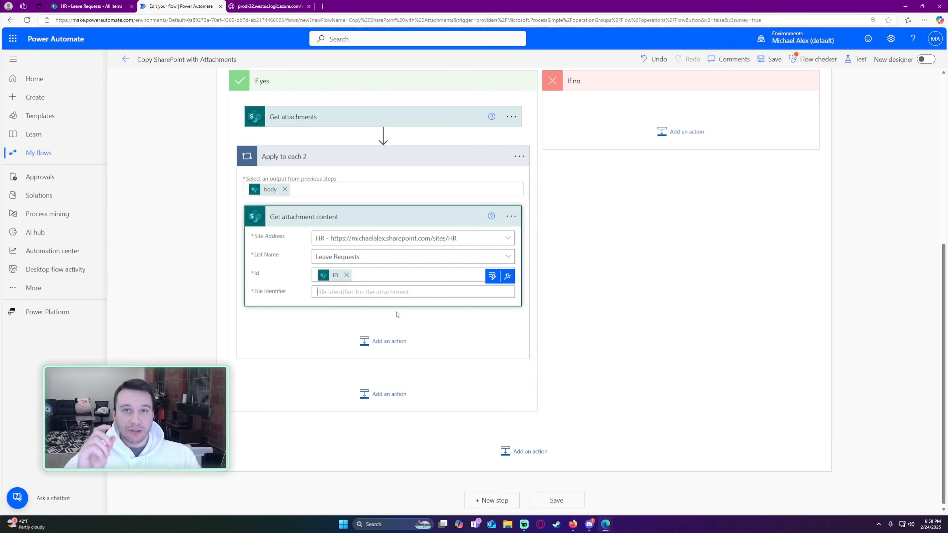
pyautogui.click(430, 292)
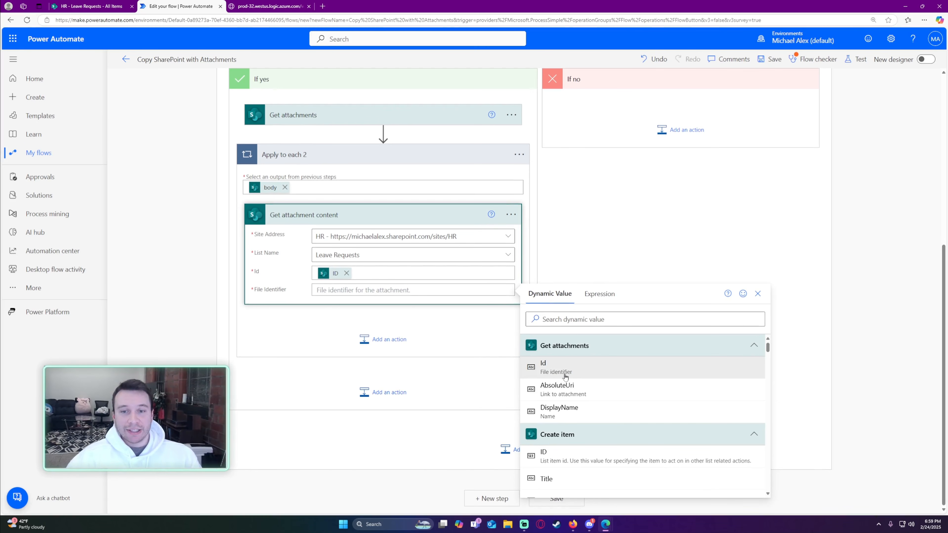
pyautogui.click(566, 374)
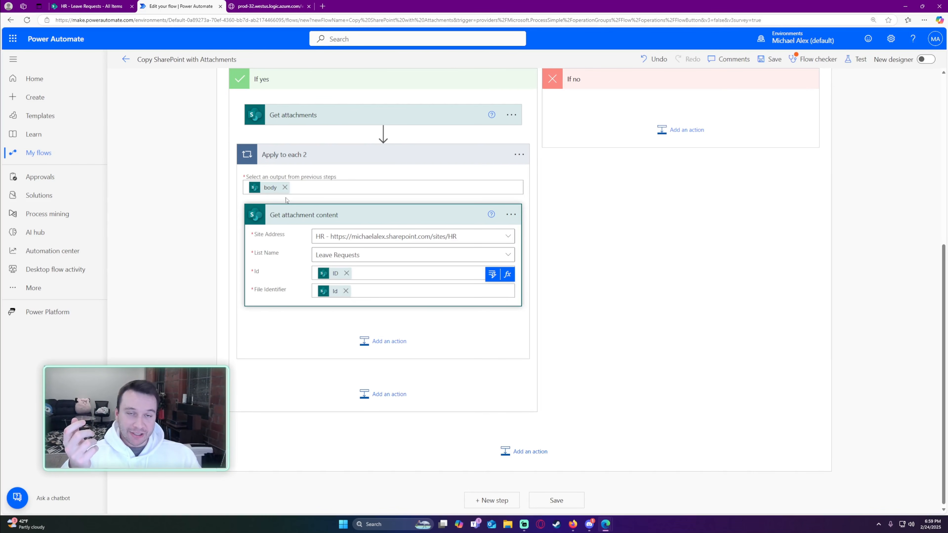
pyautogui.click(488, 333)
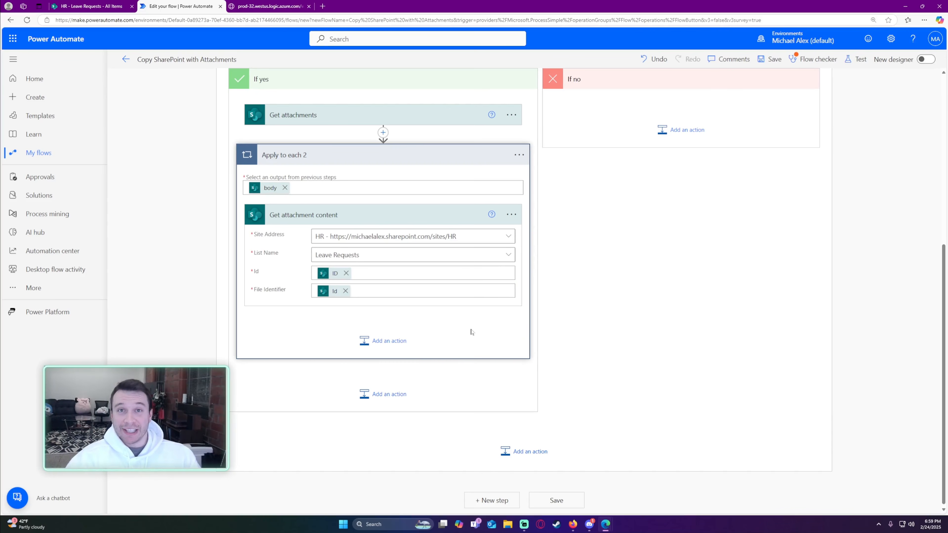
# - Add the SharePoint Add attachment action after Get attachment content in the Apply to each 2 loop
pyautogui.scroll(3, 424, 318)
pyautogui.scroll(-2, 417, 322)
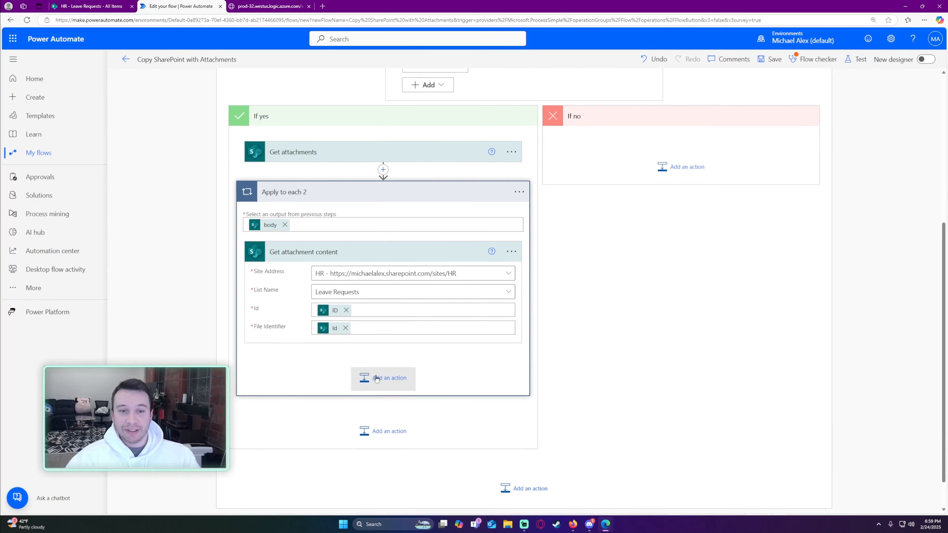
pyautogui.click(410, 379)
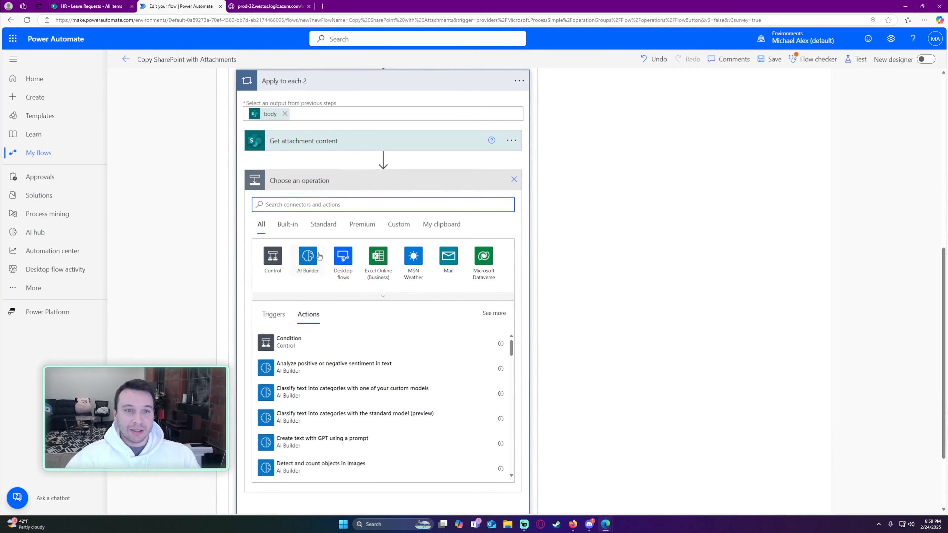
pyautogui.write('add attachment')
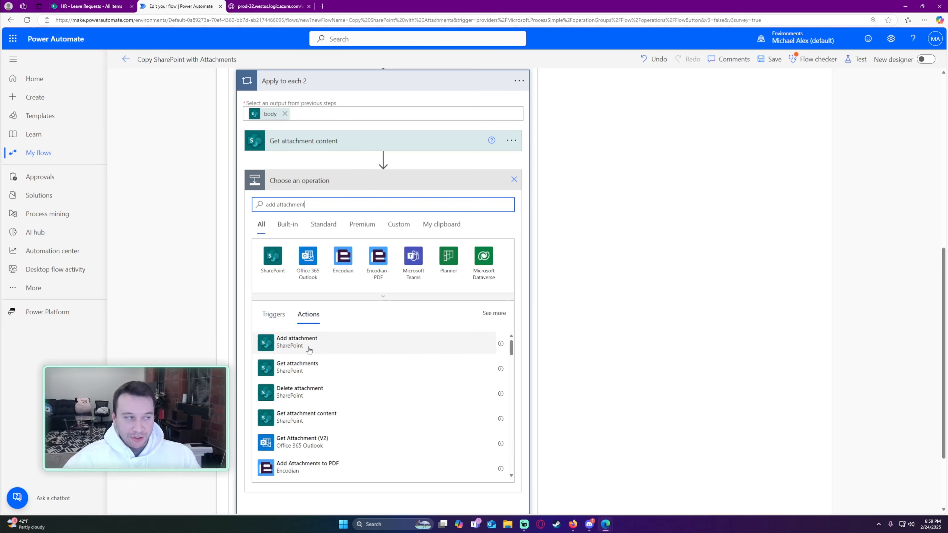
pyautogui.click(309, 349)
# - Set the Add attachment Site Address to the HR site and its List Name to New Leave Requests
pyautogui.click(338, 222)
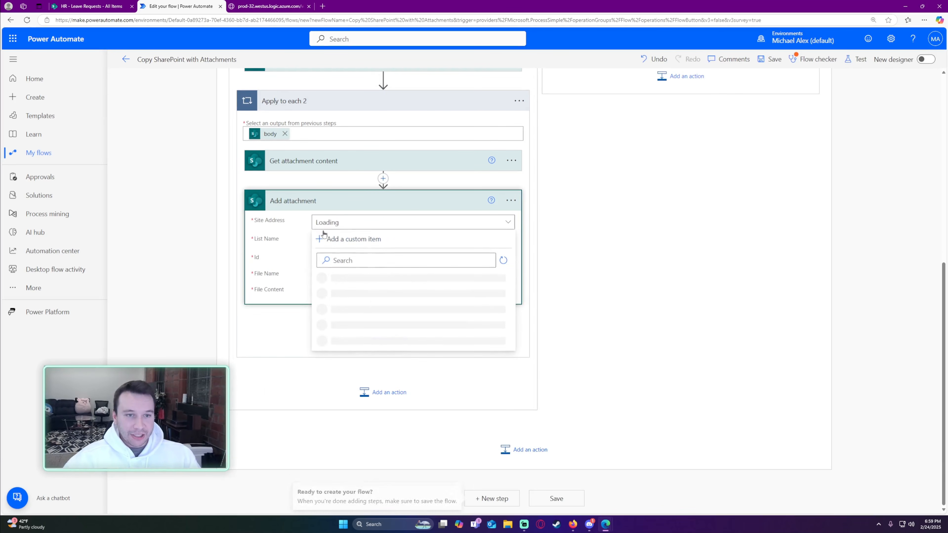
pyautogui.click(345, 353)
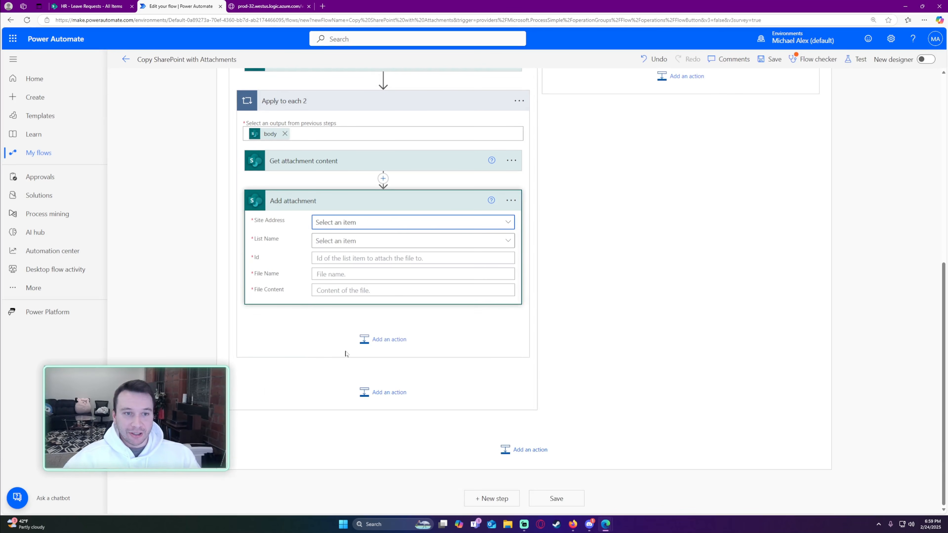
pyautogui.click(329, 242)
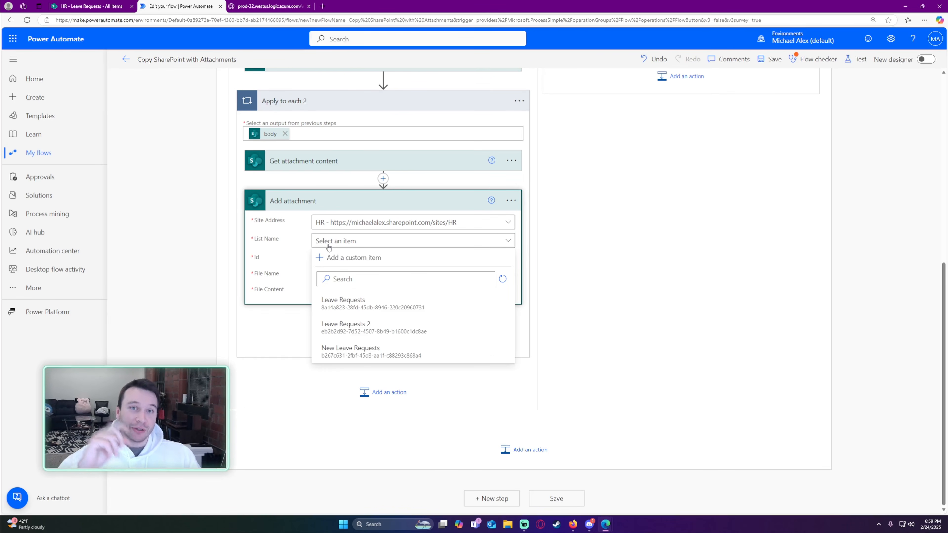
pyautogui.click(356, 350)
# - Fill the Add attachment Id field with ID from Create item
pyautogui.click(329, 261)
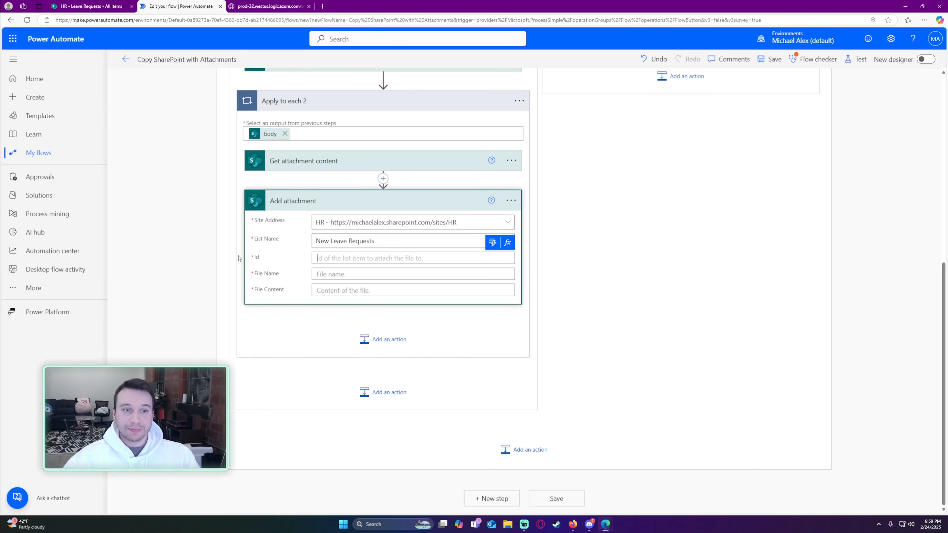
pyautogui.click(493, 242)
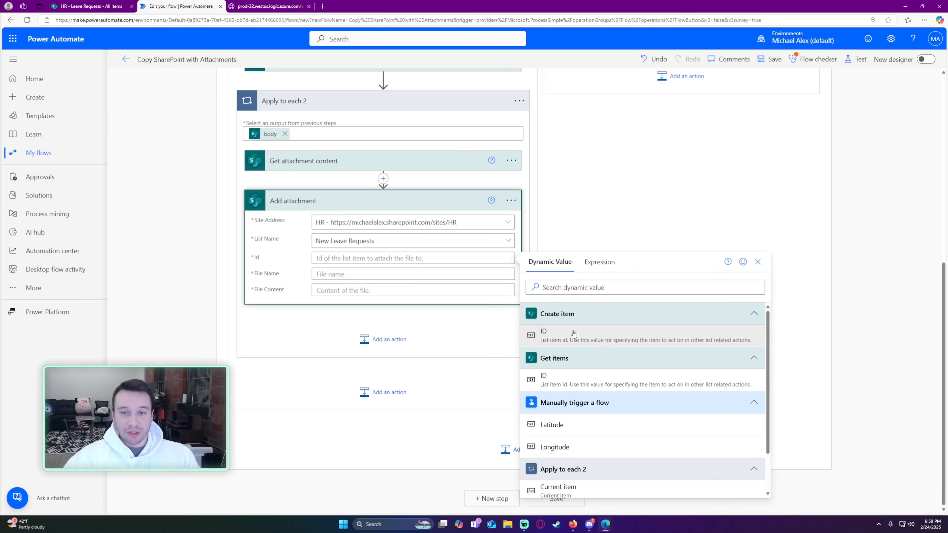
pyautogui.click(549, 341)
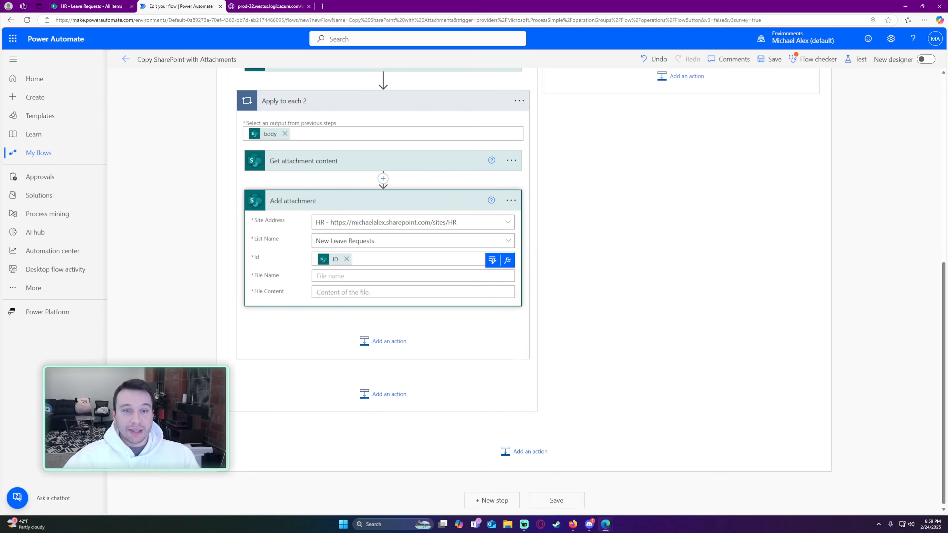
# - Fill Add attachment's File Name with DisplayName from Get attachments and its File Content with Attachment Content from Get attachment content
pyautogui.click(501, 275)
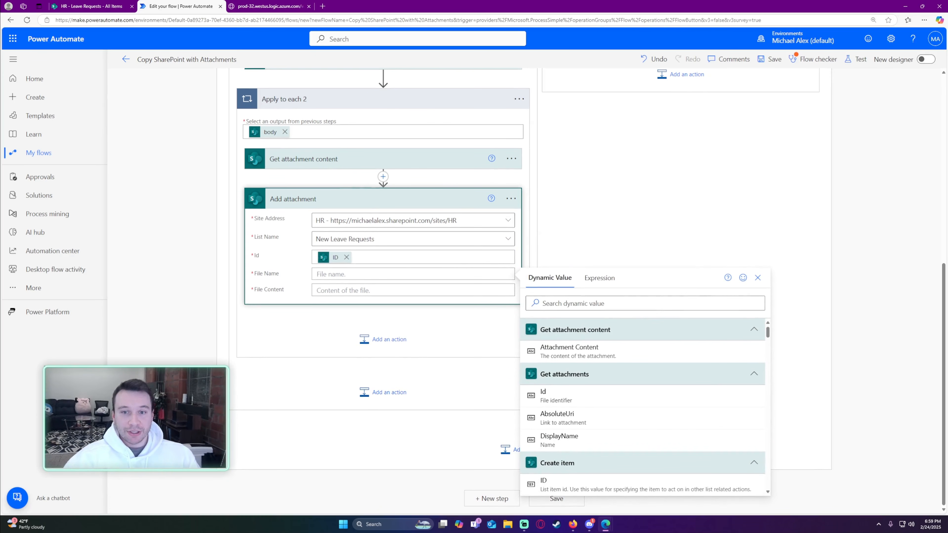
pyautogui.scroll(-1, 599, 355)
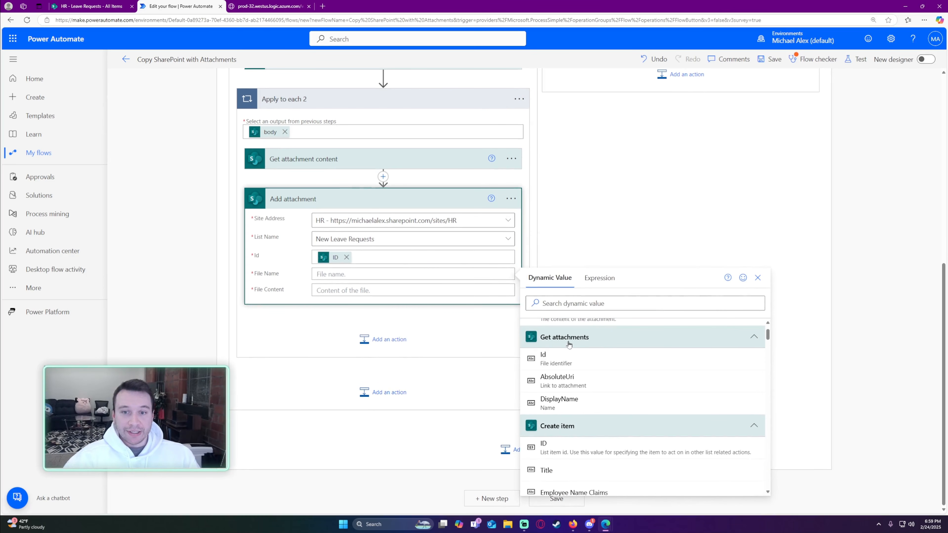
pyautogui.click(564, 404)
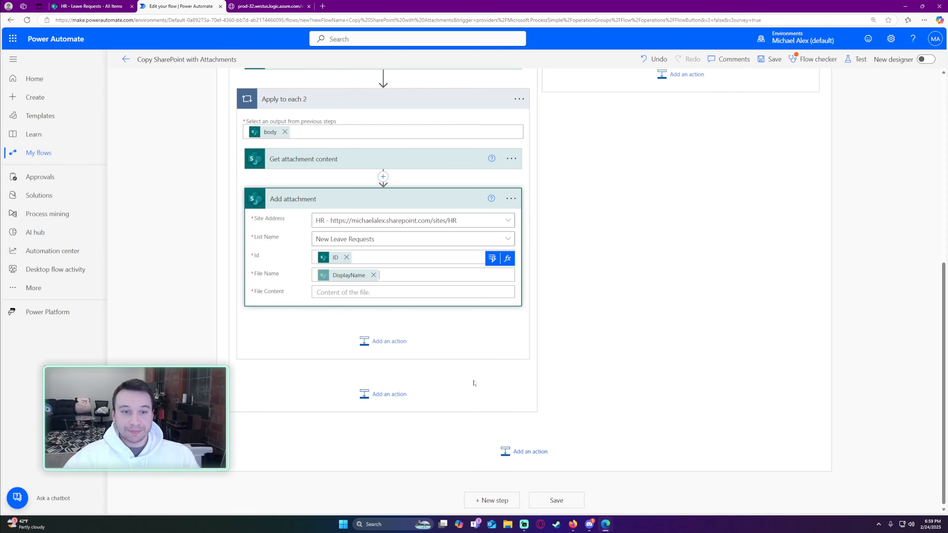
pyautogui.click(482, 292)
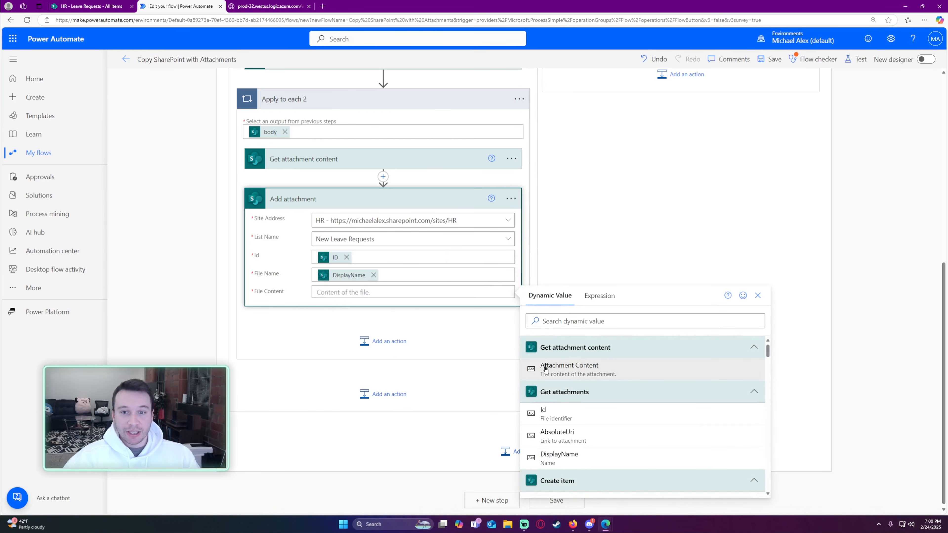
pyautogui.click(575, 368)
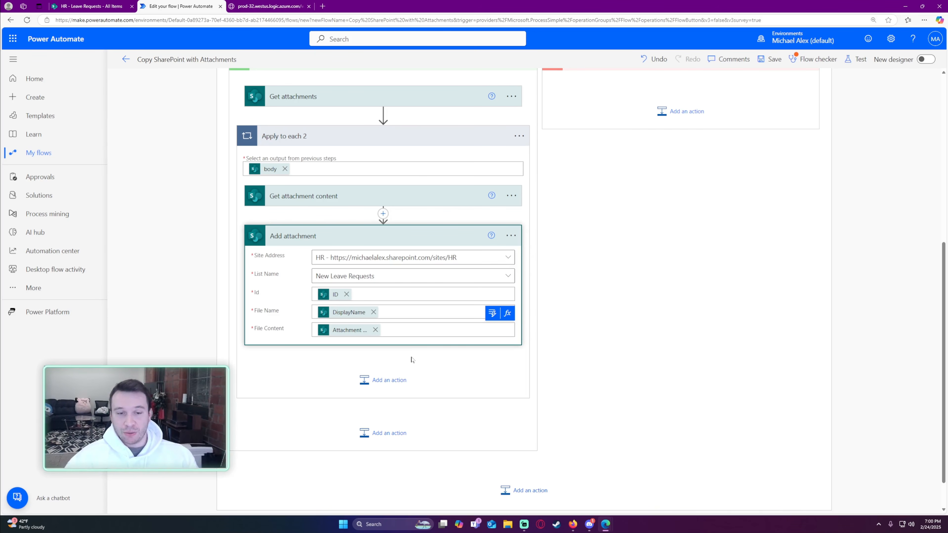
# - Review the flow from the trigger through the condition, expanding Get attachments and Apply to each 2 to examine their settings
pyautogui.scroll(1, 421, 320)
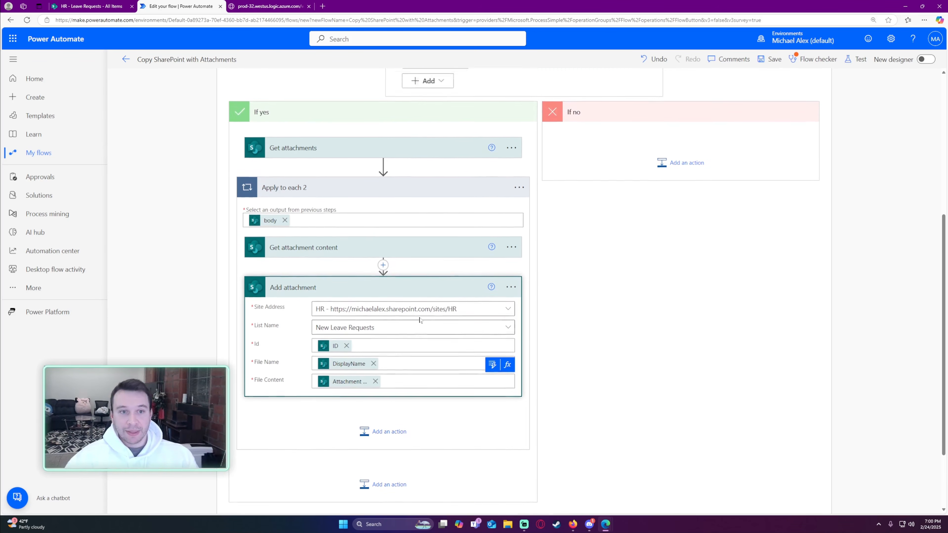
pyautogui.scroll(3, 420, 320)
pyautogui.scroll(-2, 358, 341)
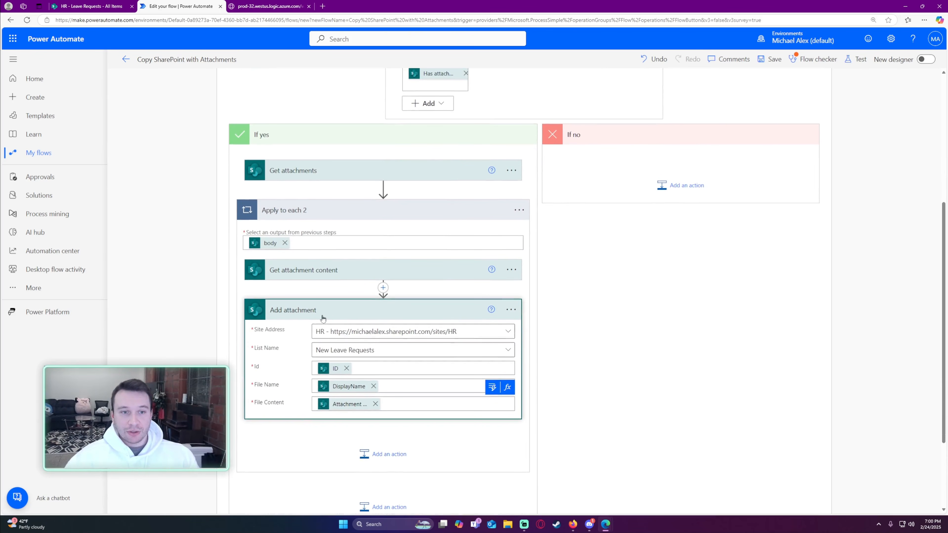
pyautogui.scroll(5, 456, 141)
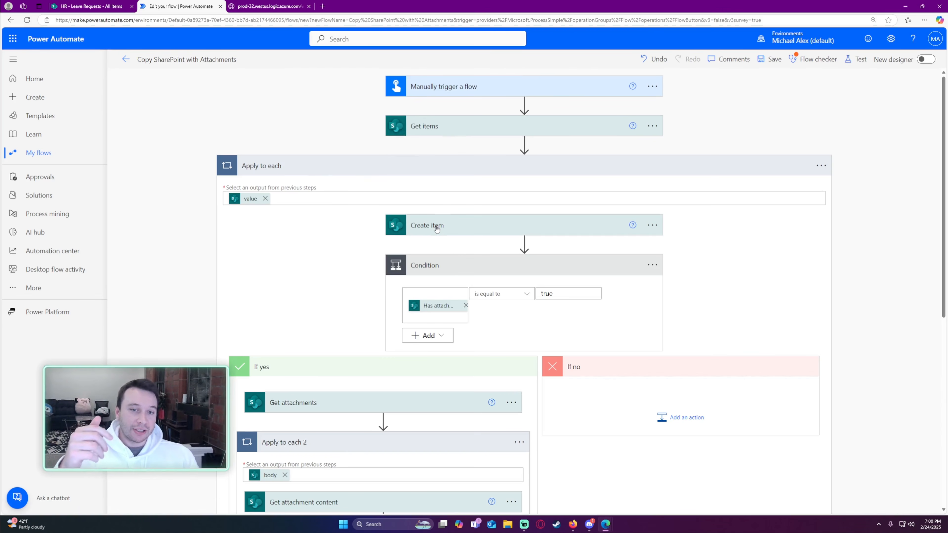
pyautogui.scroll(-2, 392, 268)
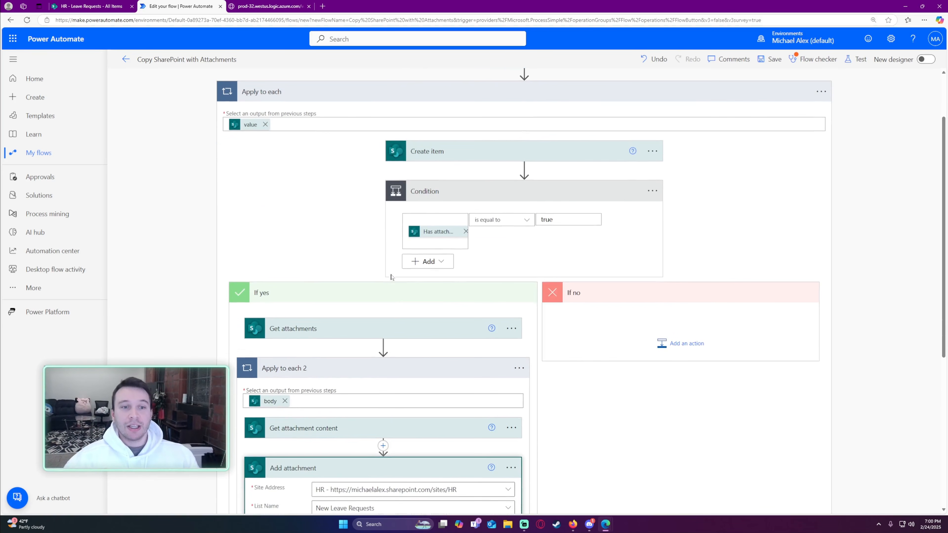
pyautogui.click(329, 369)
pyautogui.click(333, 336)
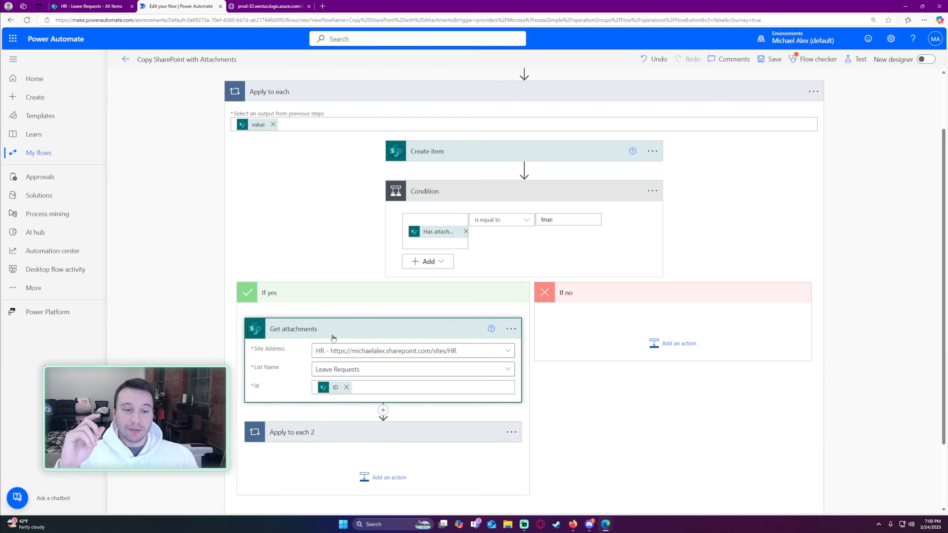
pyautogui.scroll(-2, 333, 337)
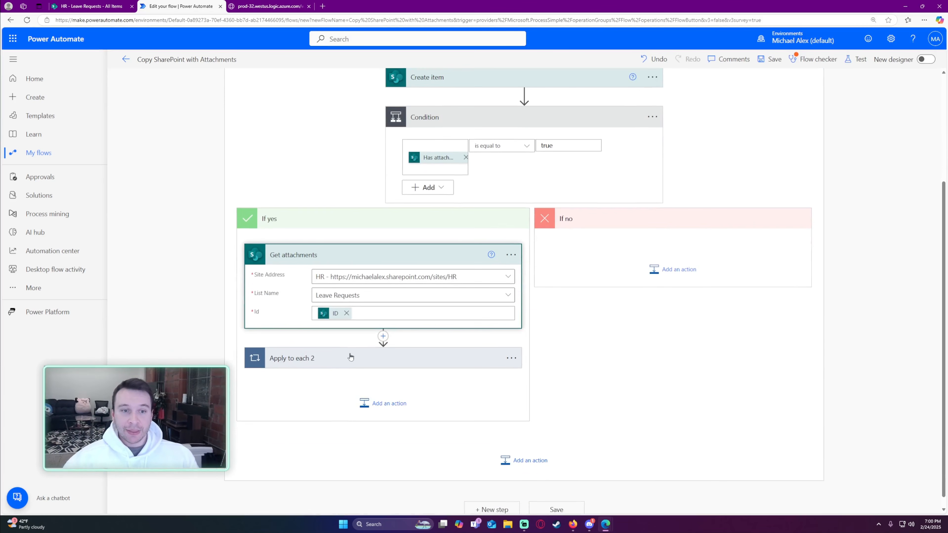
pyautogui.click(357, 355)
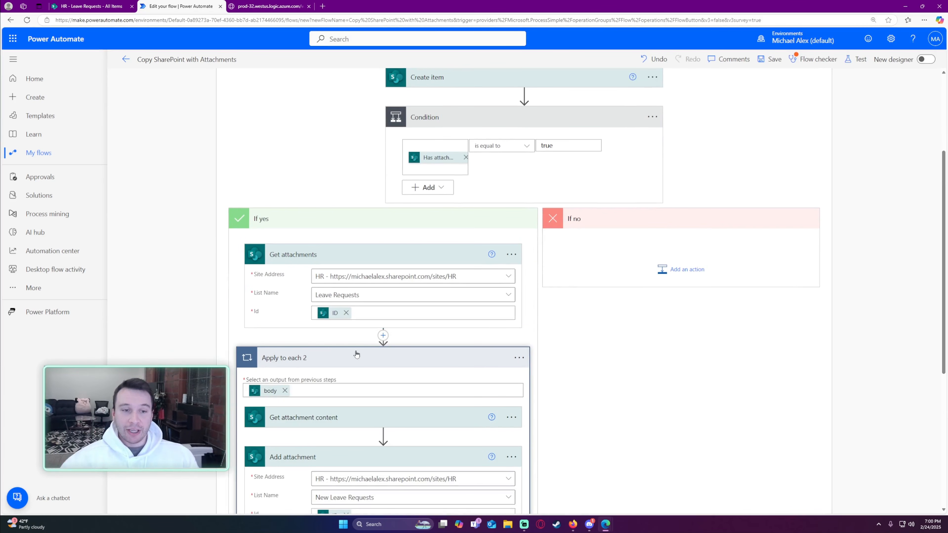
# - Save the Copy SharePoint with Attachments flow after looking over Get attachments and Apply to each 2
pyautogui.scroll(-2, 352, 380)
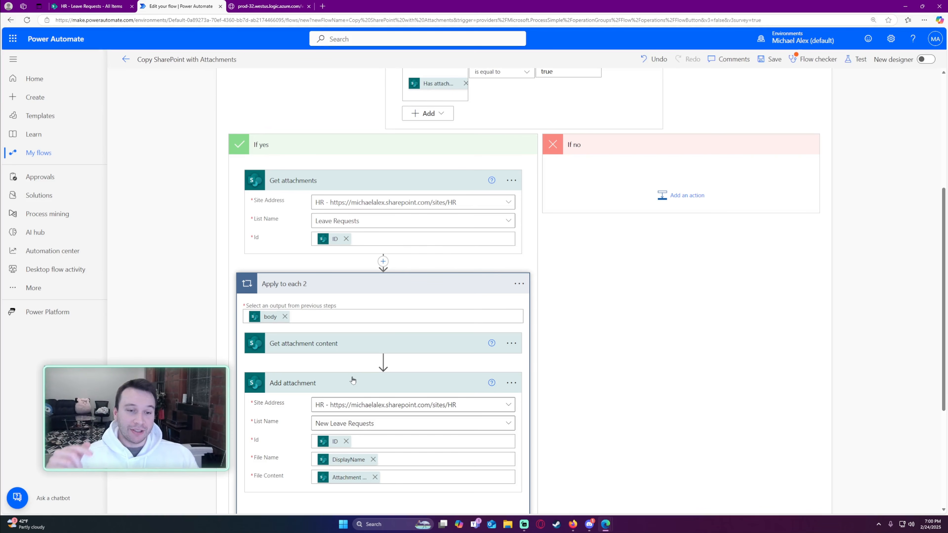
pyautogui.scroll(-4, 352, 380)
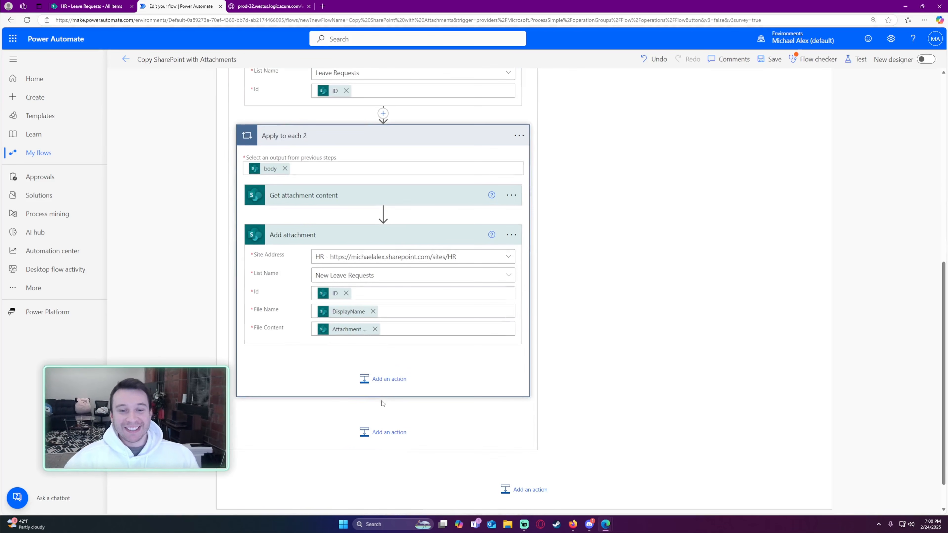
pyautogui.click(770, 59)
pyautogui.scroll(5, 640, 184)
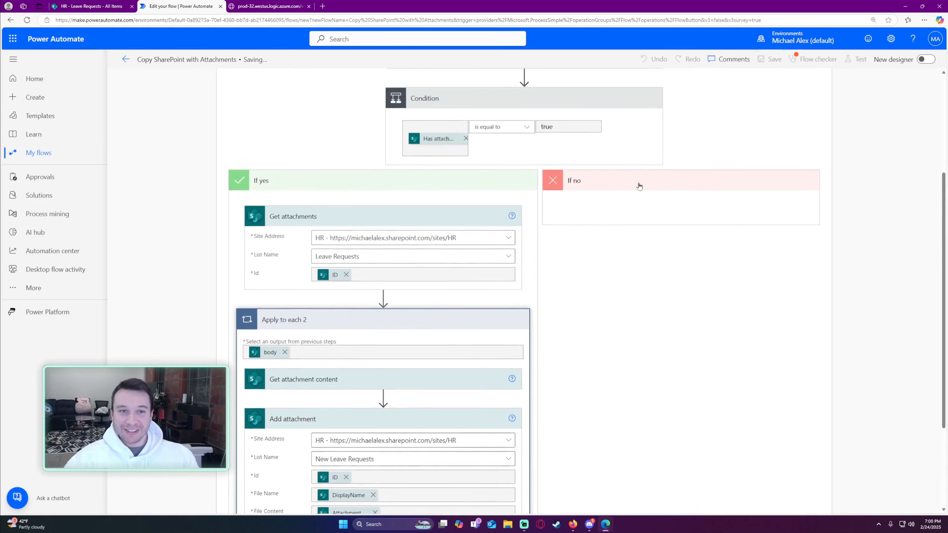
pyautogui.hotkey('ctrl', '-')
pyautogui.scroll(2, 584, 224)
pyautogui.scroll(-2, 582, 226)
pyautogui.scroll(3, 577, 223)
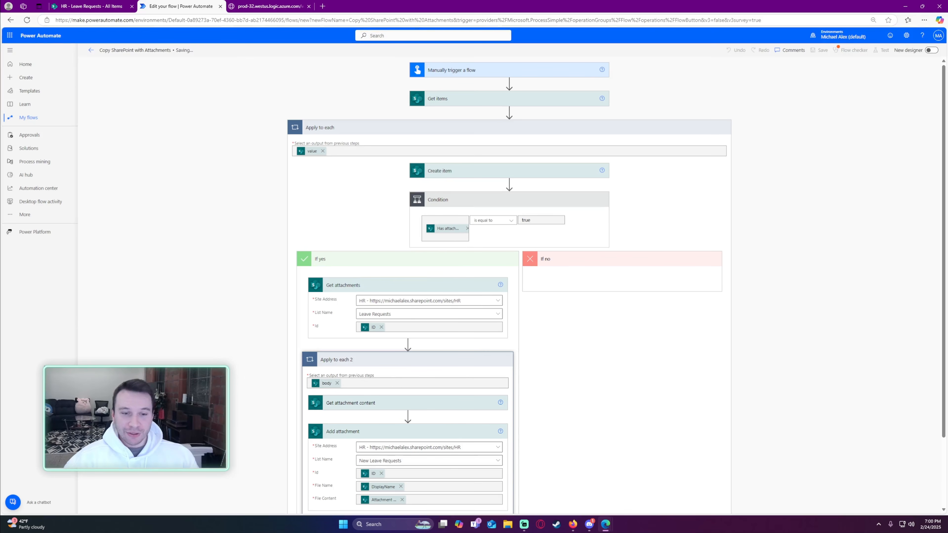
# - Test the saved flow with the Manually option and run it
pyautogui.hotkey('ctrl', '+')
pyautogui.hotkey('ctrl', '+')
pyautogui.hotkey('ctrl', '+')
pyautogui.hotkey('ctrl', '+')
pyautogui.hotkey('ctrl', '+')
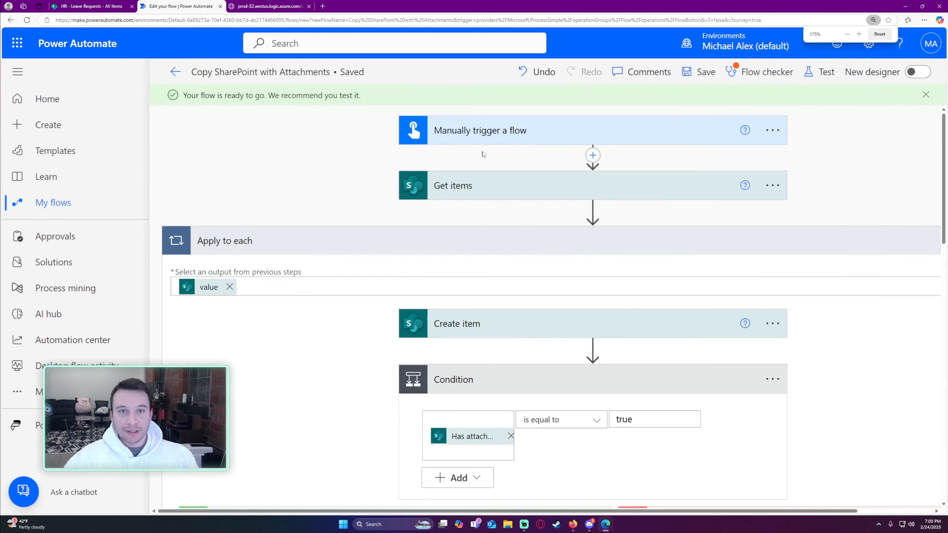
pyautogui.hotkey('ctrl', '-')
pyautogui.click(930, 71)
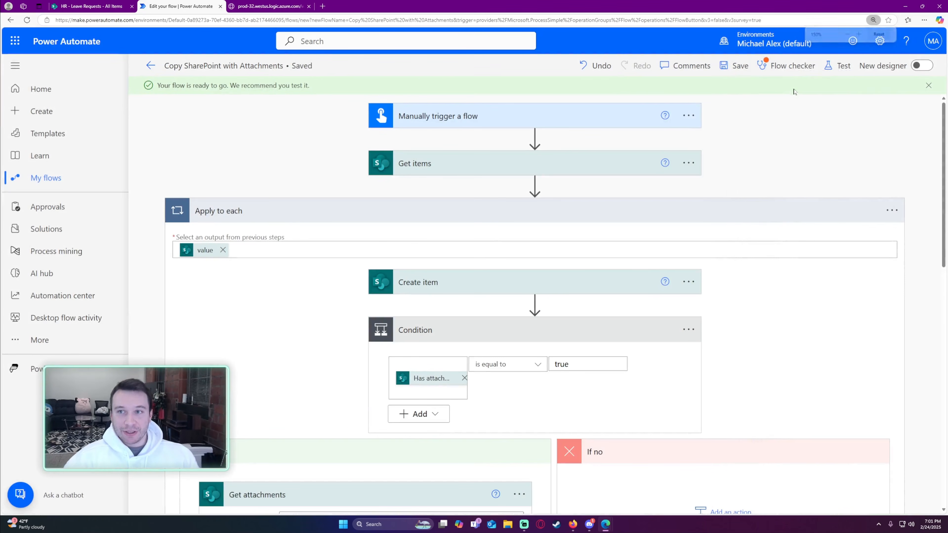
pyautogui.click(838, 67)
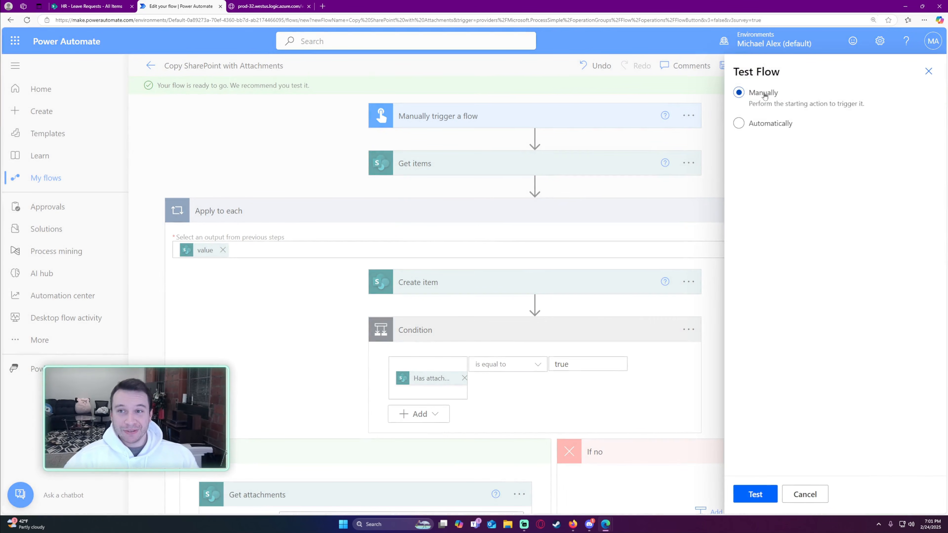
pyautogui.click(749, 501)
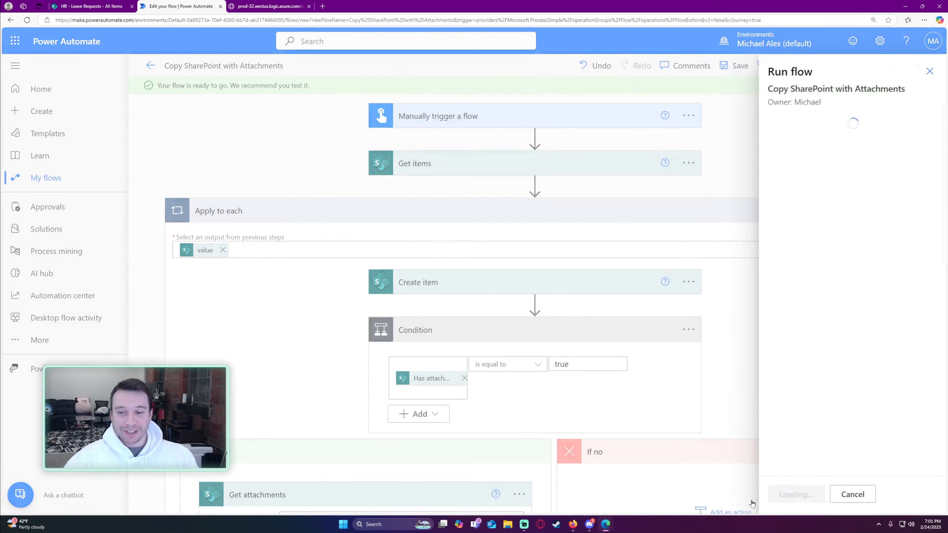
pyautogui.click(785, 499)
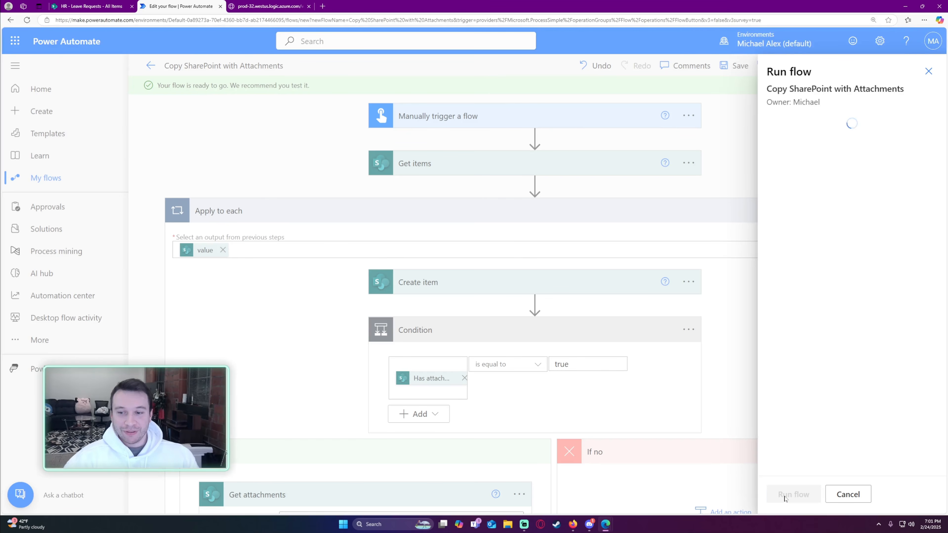
pyautogui.click(786, 497)
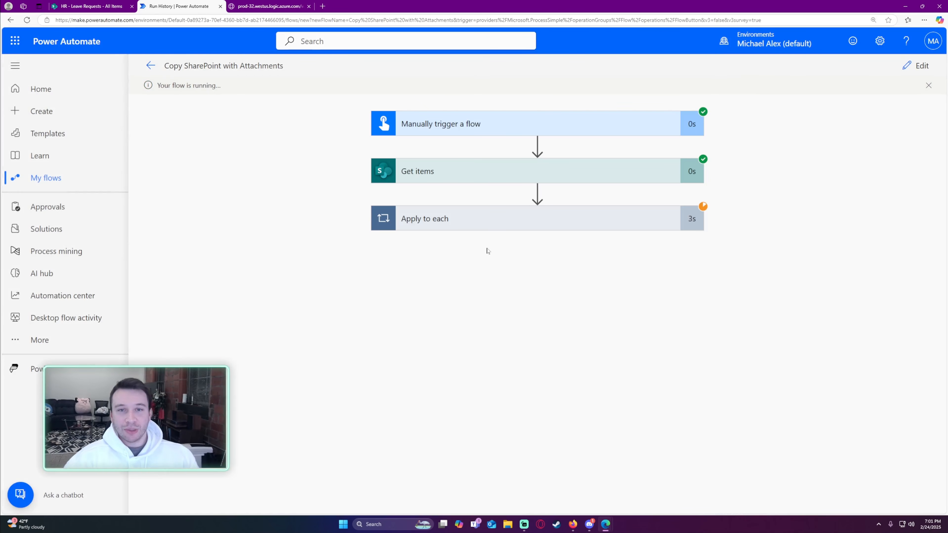
# - Expand Apply to each in the run and examine the first iteration's Create item inputs and Condition result
pyautogui.click(500, 218)
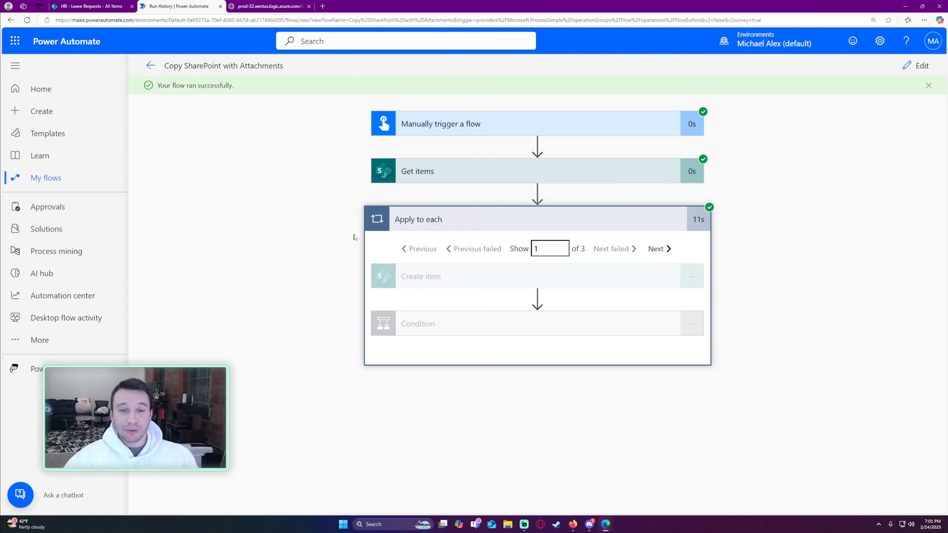
pyautogui.click(462, 287)
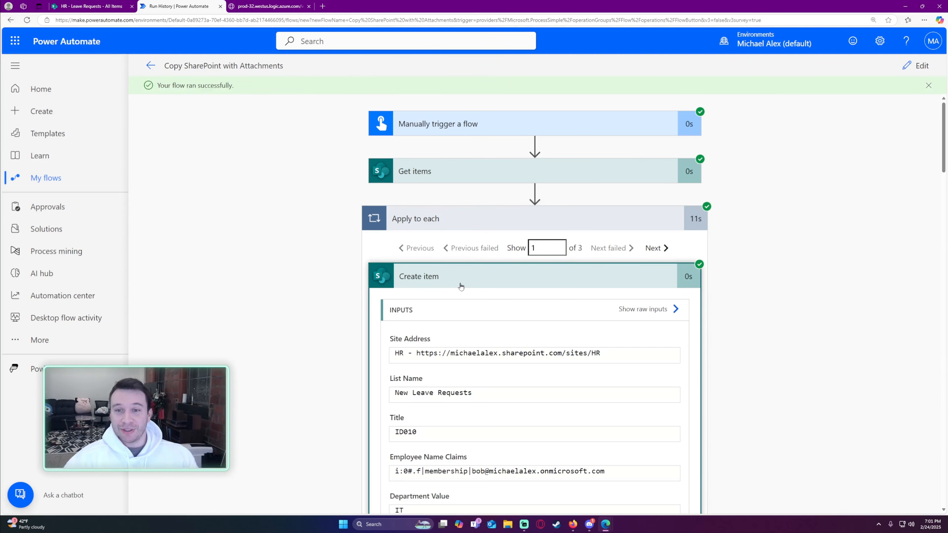
pyautogui.scroll(-3, 460, 286)
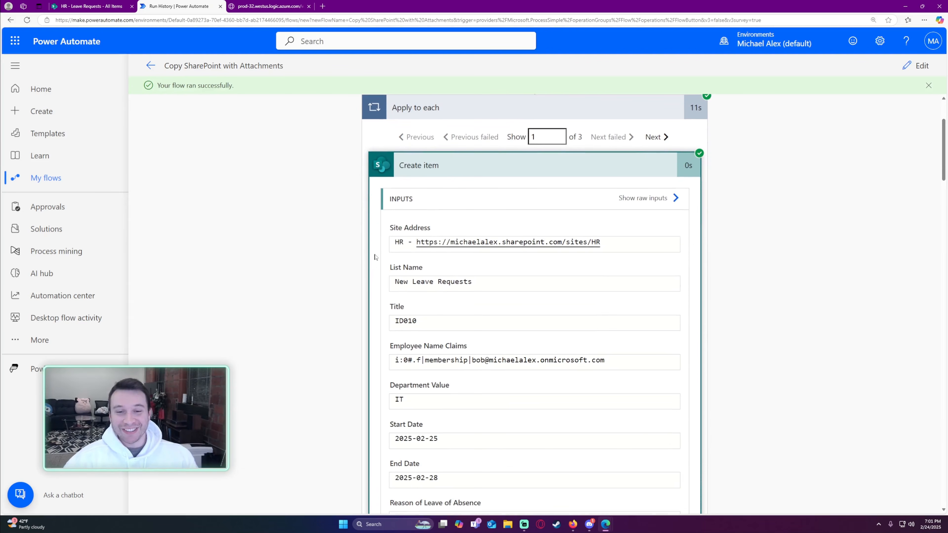
pyautogui.click(463, 170)
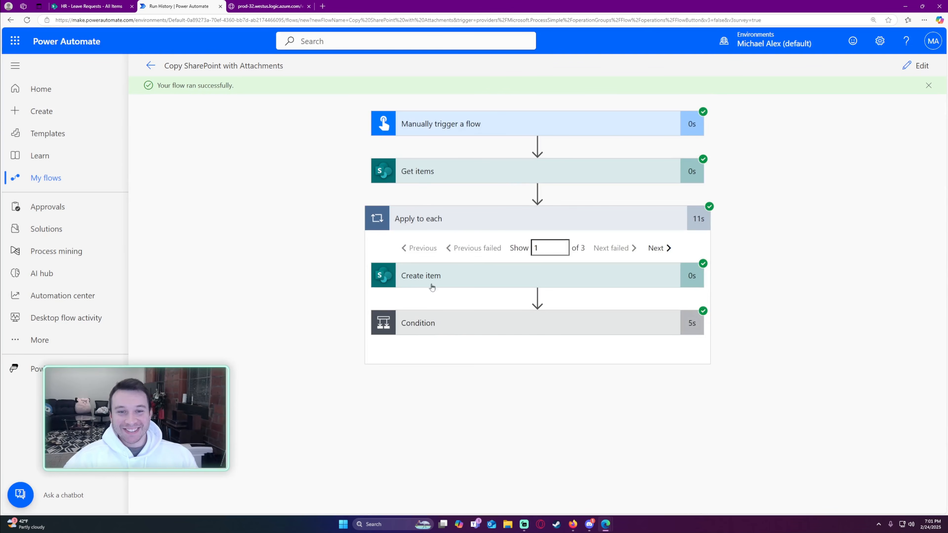
pyautogui.click(390, 322)
pyautogui.scroll(-3, 336, 247)
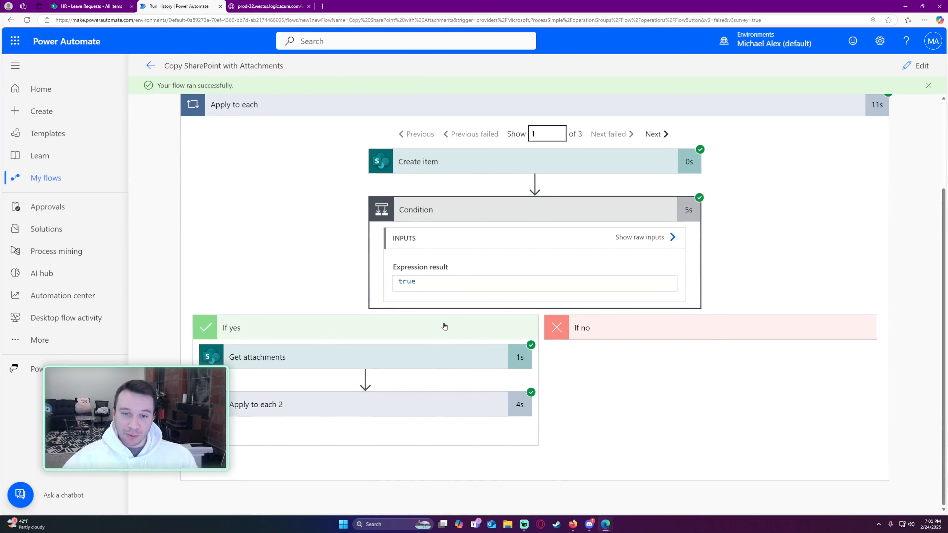
# - Examine the inputs and body output of Get attachments in the first iteration, checking each attachment's DisplayName
pyautogui.click(271, 359)
pyautogui.scroll(-6, 329, 262)
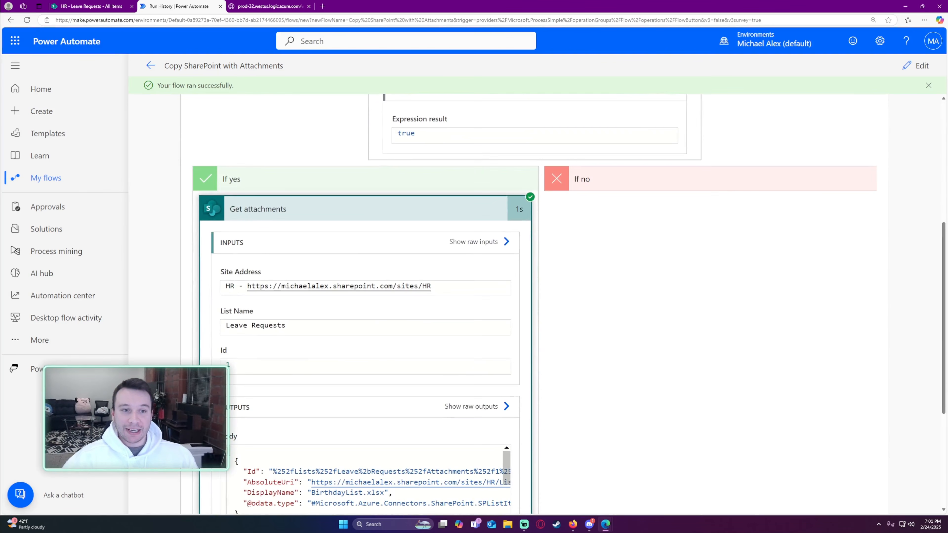
pyautogui.scroll(-2, 393, 273)
pyautogui.scroll(-3, 373, 336)
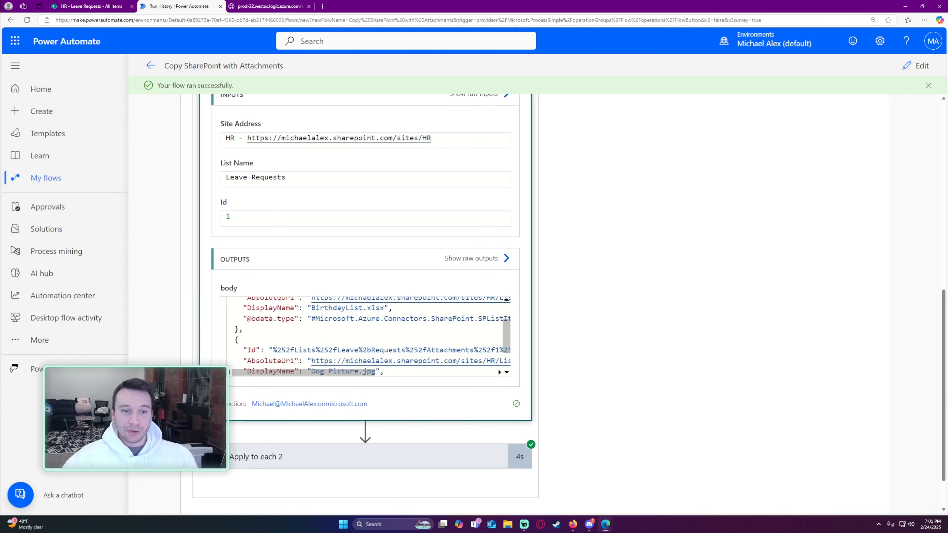
pyautogui.scroll(1, 373, 336)
pyautogui.scroll(1, 366, 336)
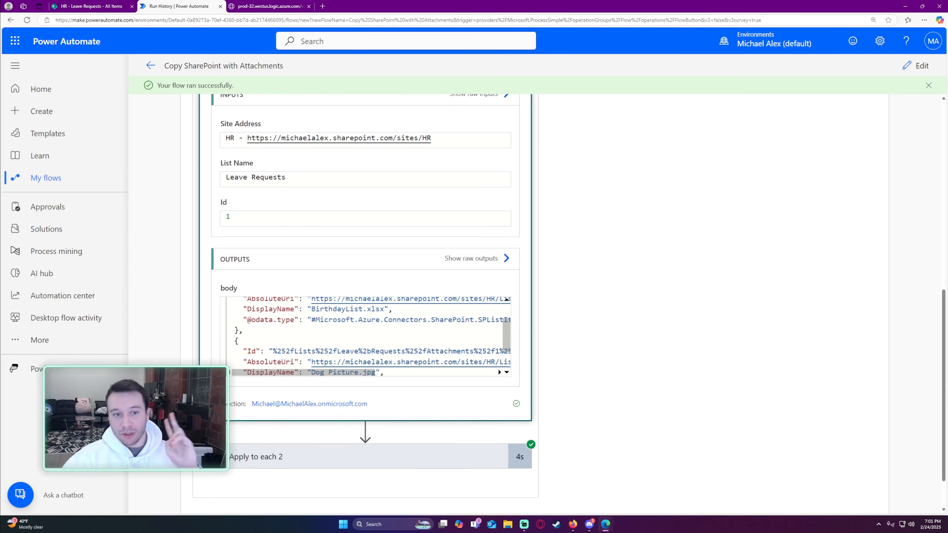
pyautogui.scroll(1, 366, 336)
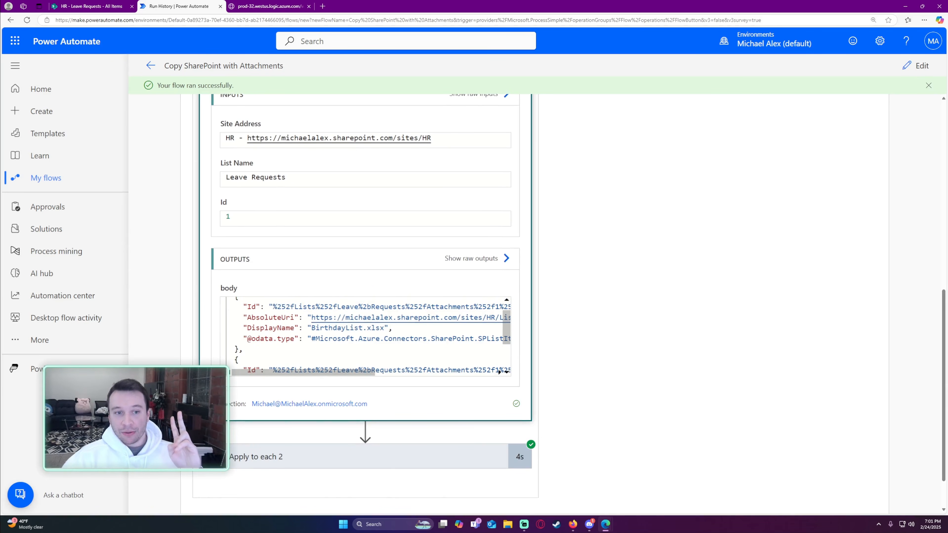
pyautogui.scroll(1, 367, 336)
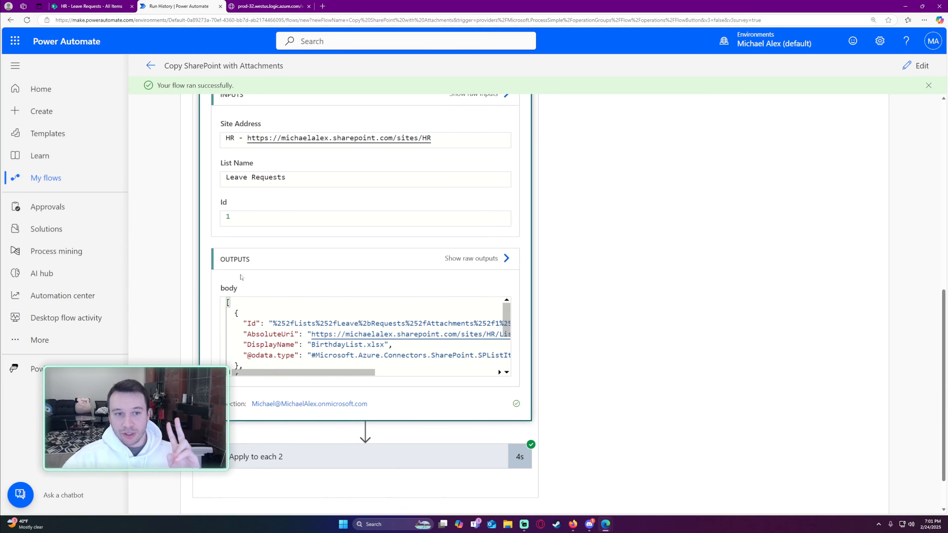
pyautogui.moveTo(241, 313); pyautogui.dragTo(273, 345)
pyautogui.click(272, 356)
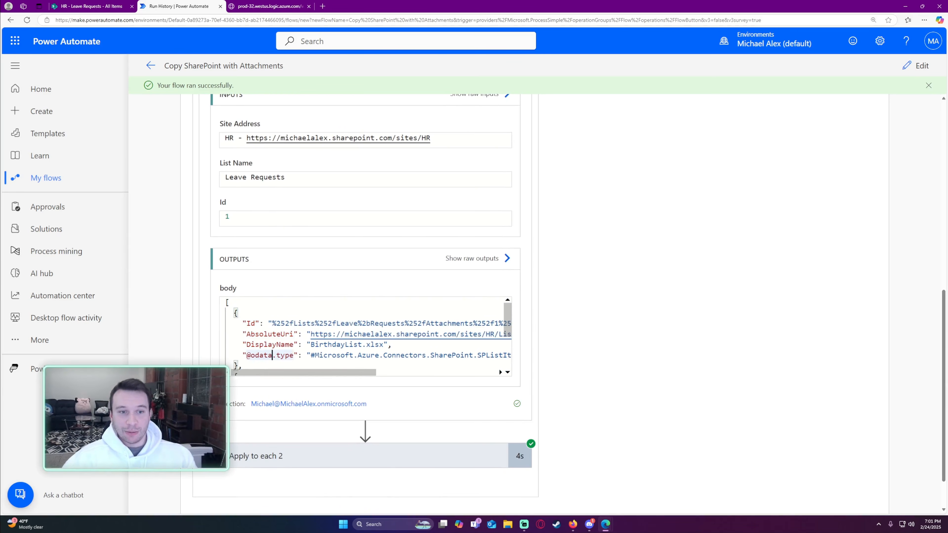
pyautogui.scroll(-2, 272, 355)
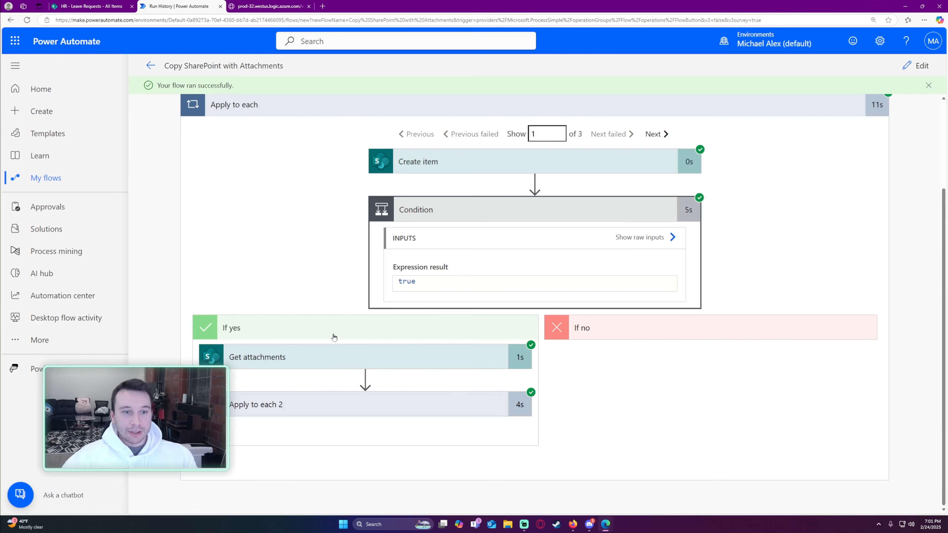
# - Expand Apply to each 2, inspect Add attachment for the first file, and advance to the second attachment
pyautogui.click(296, 398)
pyautogui.scroll(-3, 344, 289)
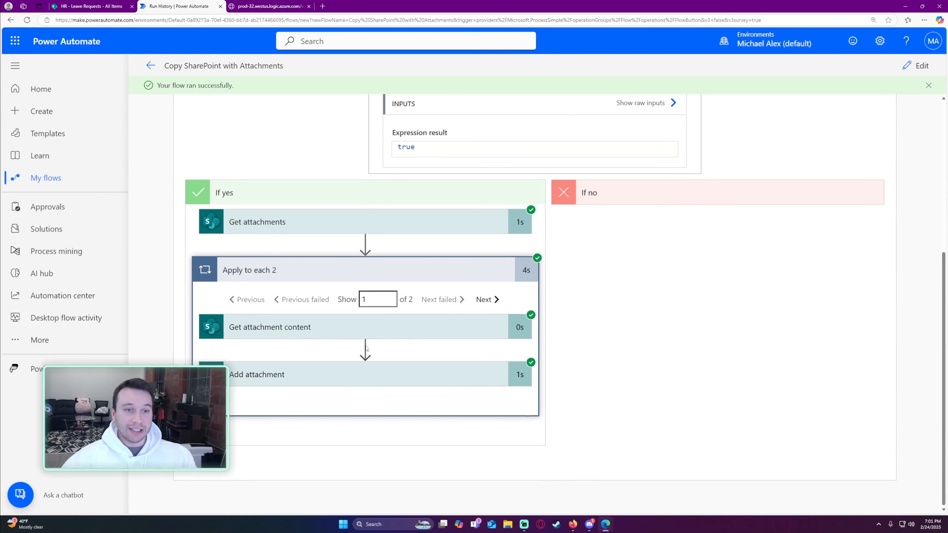
pyautogui.click(407, 329)
pyautogui.click(370, 334)
pyautogui.click(354, 369)
pyautogui.scroll(-5, 366, 416)
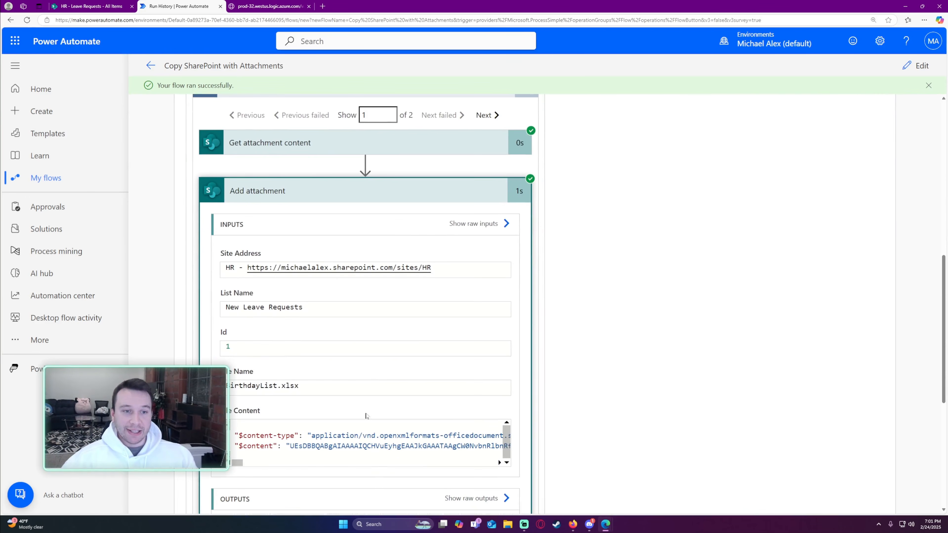
pyautogui.scroll(5, 468, 207)
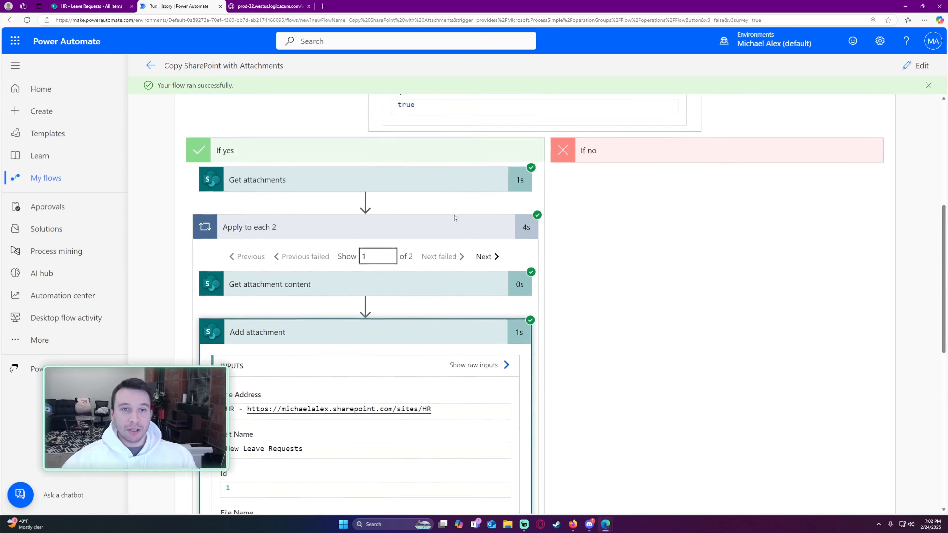
pyautogui.click(485, 301)
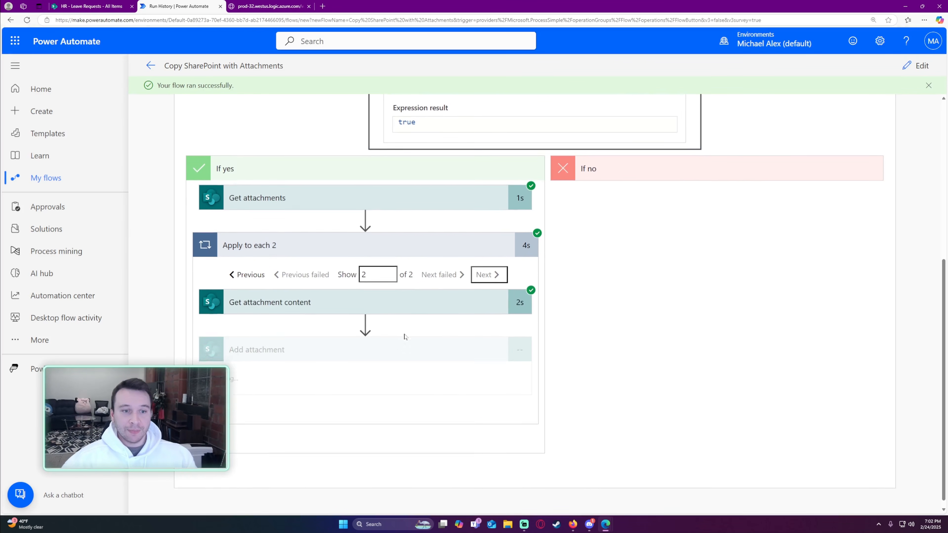
pyautogui.scroll(-3, 405, 335)
pyautogui.scroll(10, 345, 328)
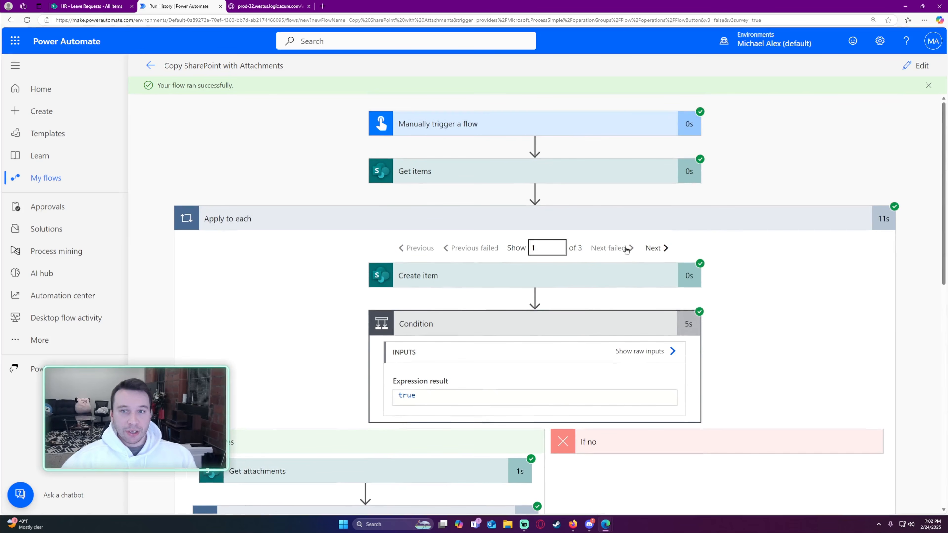
# - Examine Add attachment in the second iteration of Apply to each and the Condition result in the third
pyautogui.click(657, 248)
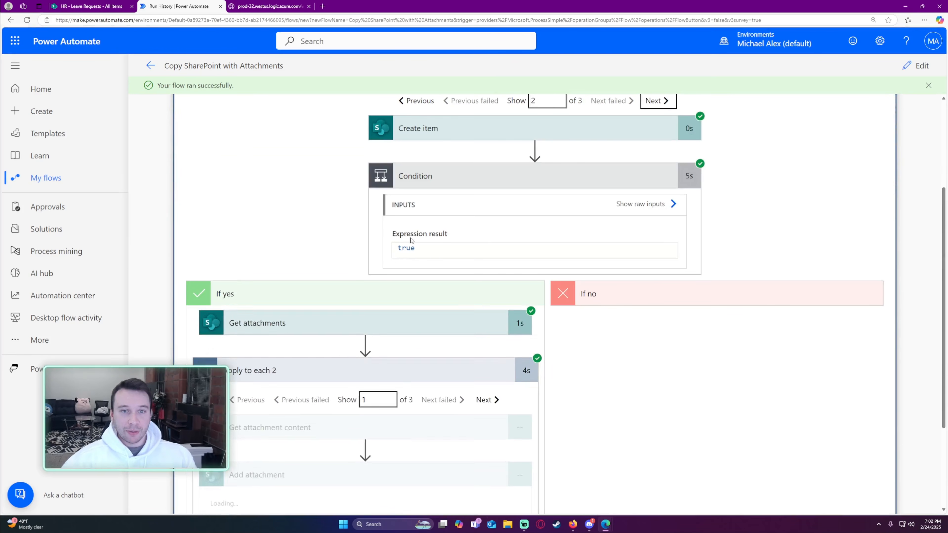
pyautogui.scroll(-2, 403, 224)
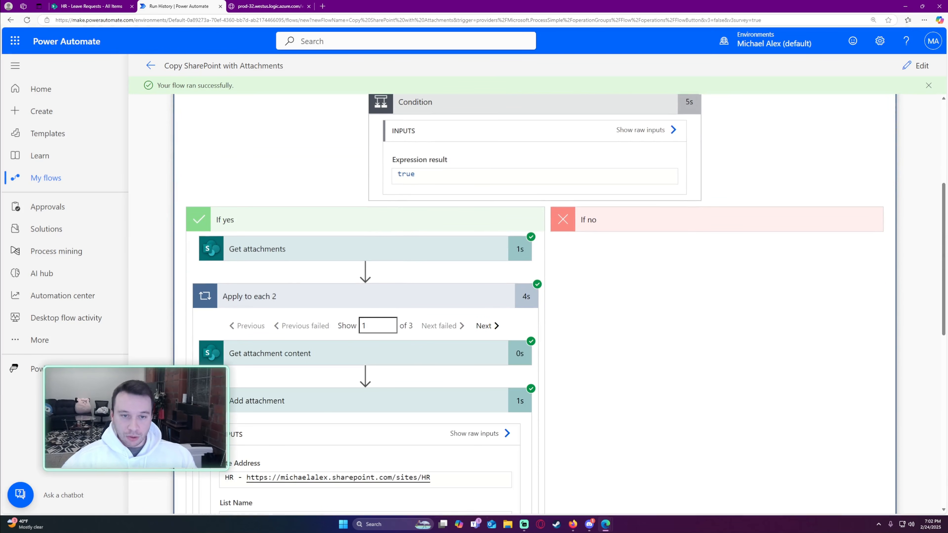
pyautogui.scroll(-2, 418, 297)
pyautogui.scroll(-2, 441, 322)
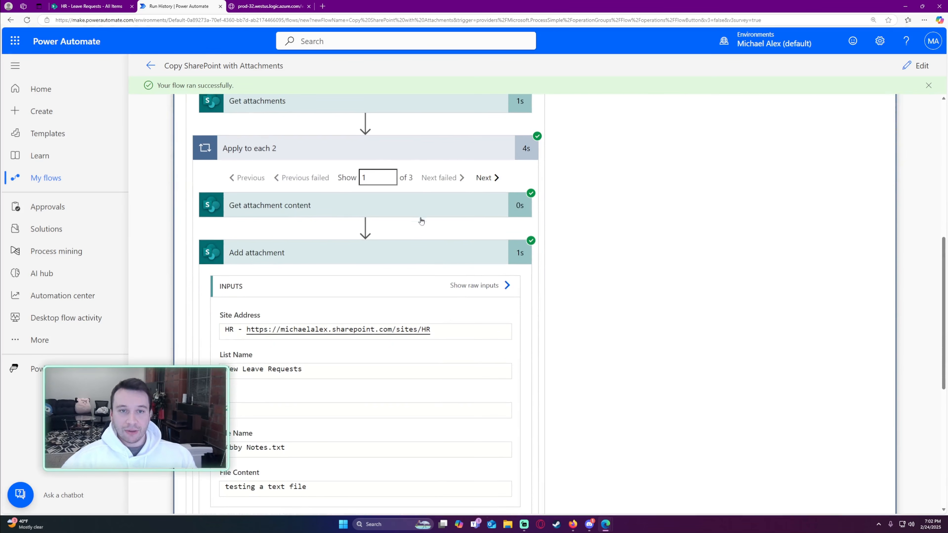
pyautogui.scroll(6, 411, 239)
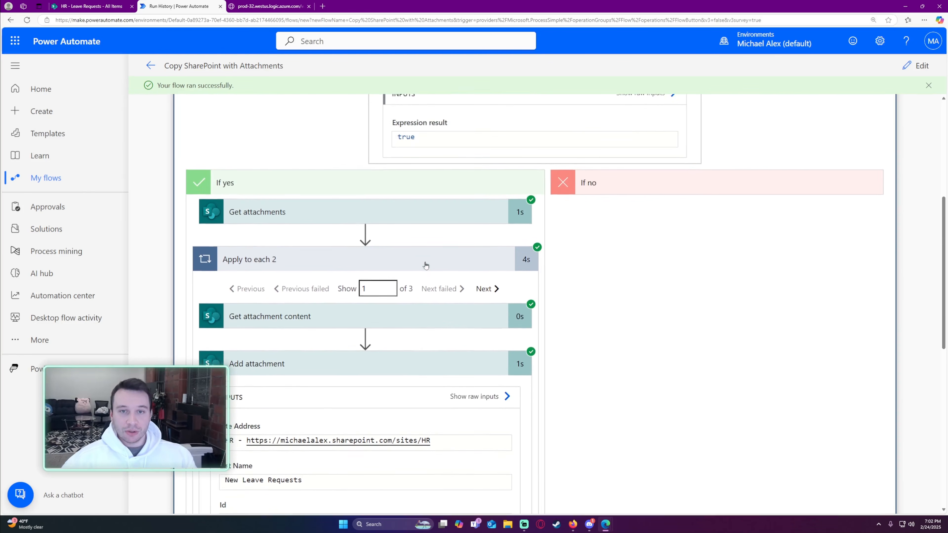
pyautogui.scroll(2, 581, 199)
pyautogui.click(654, 174)
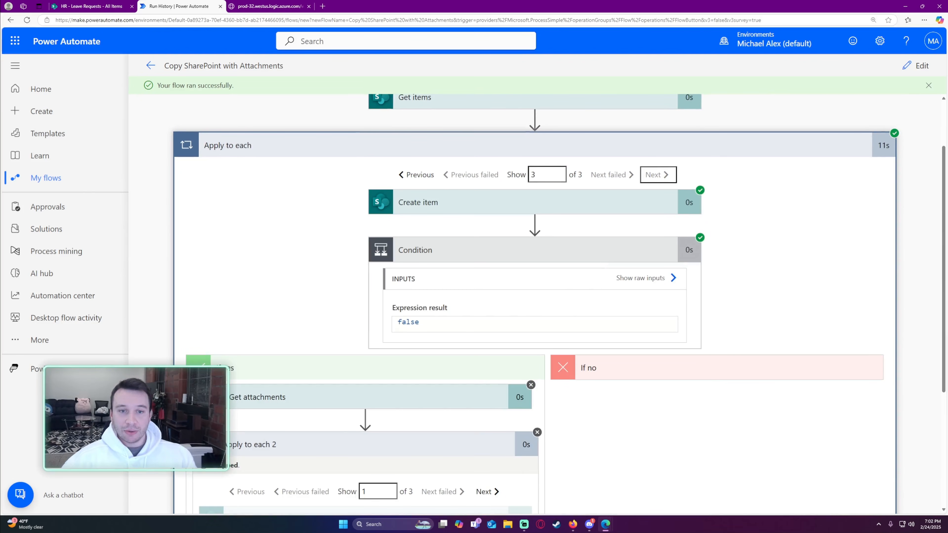
pyautogui.moveTo(420, 322); pyautogui.dragTo(338, 325)
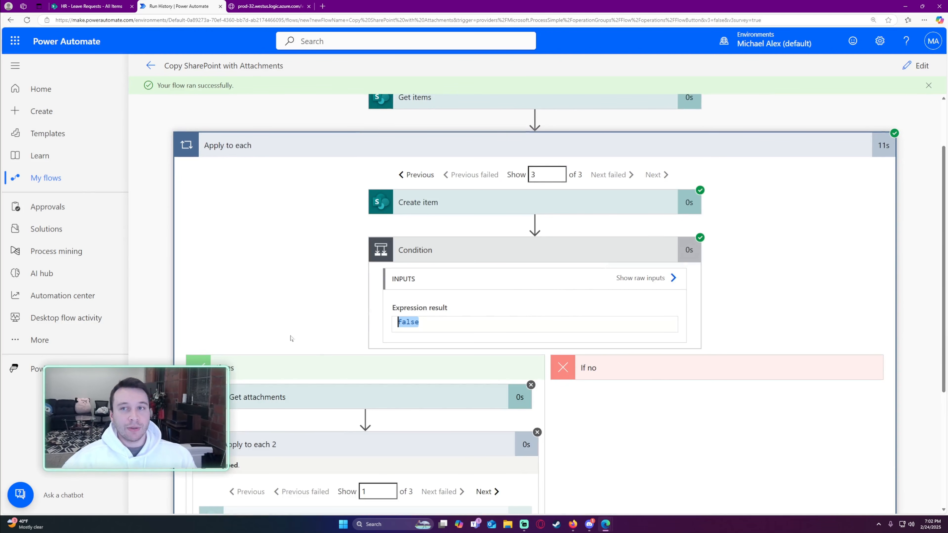
# - Switch to the SharePoint HR site and open the New Leave Requests list to check the copied items
pyautogui.click(105, 6)
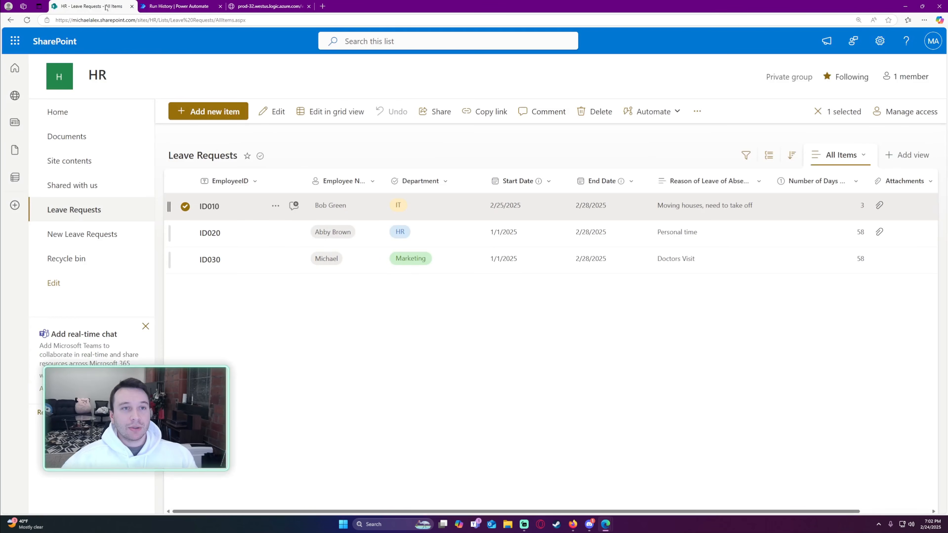
pyautogui.click(98, 238)
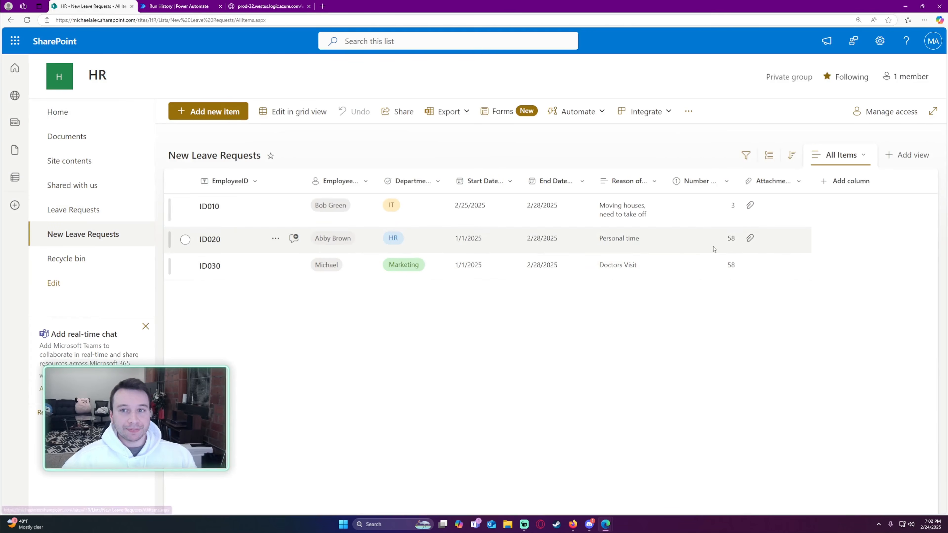
# - Open the IT department's copied leave request and view its BirthdayList.xlsx attachment, then return to the item
pyautogui.click(735, 225)
pyautogui.doubleClick(735, 225)
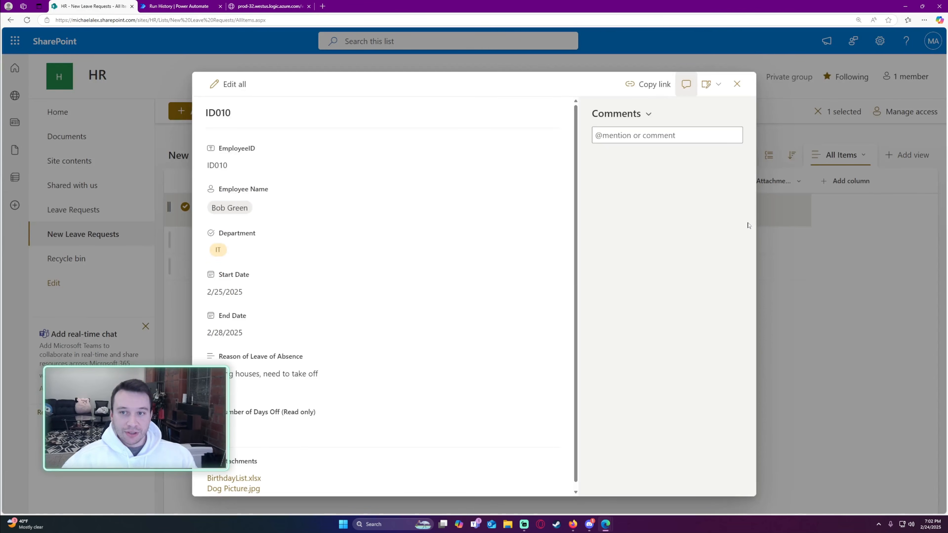
pyautogui.scroll(-1, 392, 305)
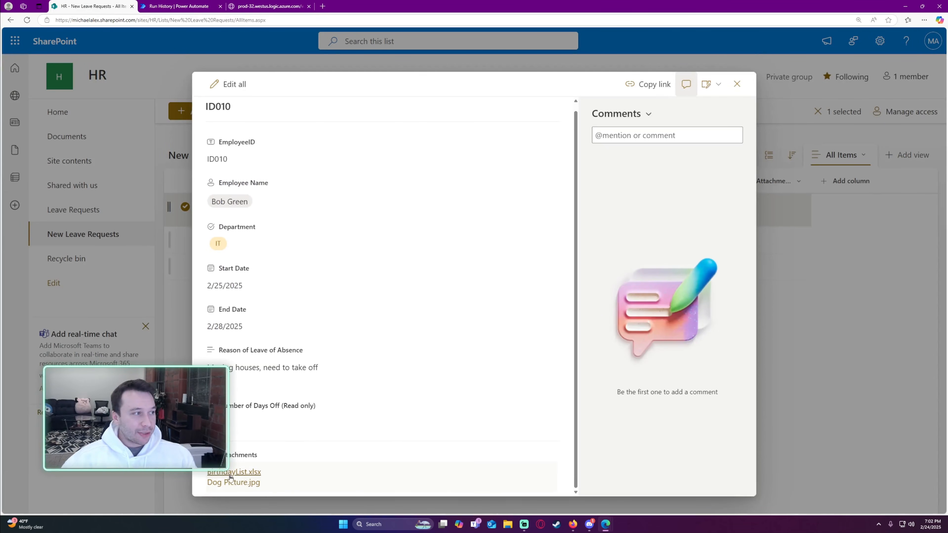
pyautogui.hotkey('ctrl', '-')
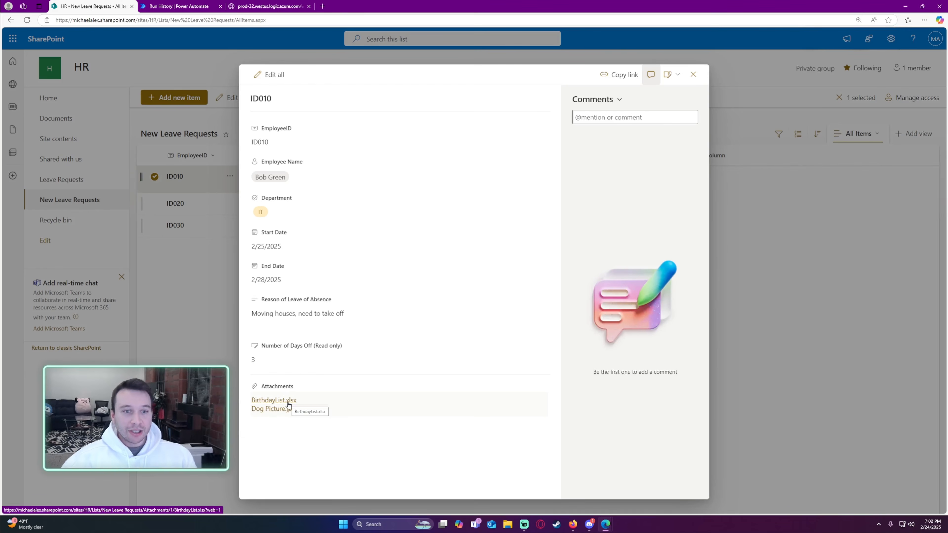
pyautogui.click(289, 401)
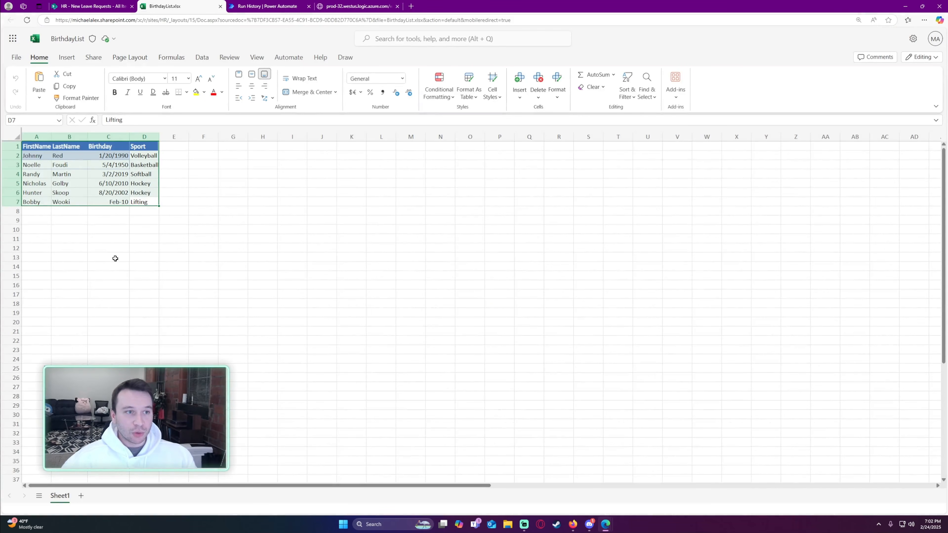
pyautogui.click(220, 6)
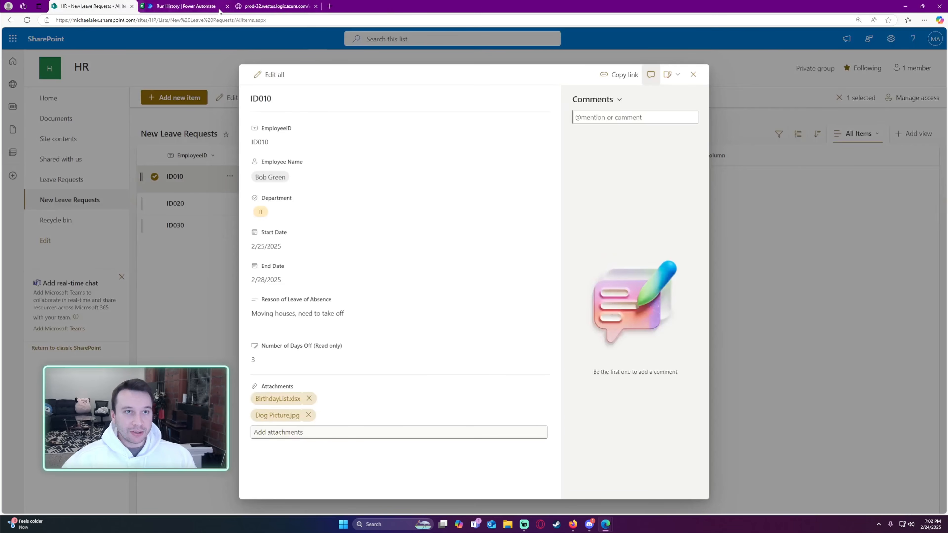
# - View the Dog Picture.jpg attachment of the IT leave request, then close both the picture and the item
pyautogui.click(270, 415)
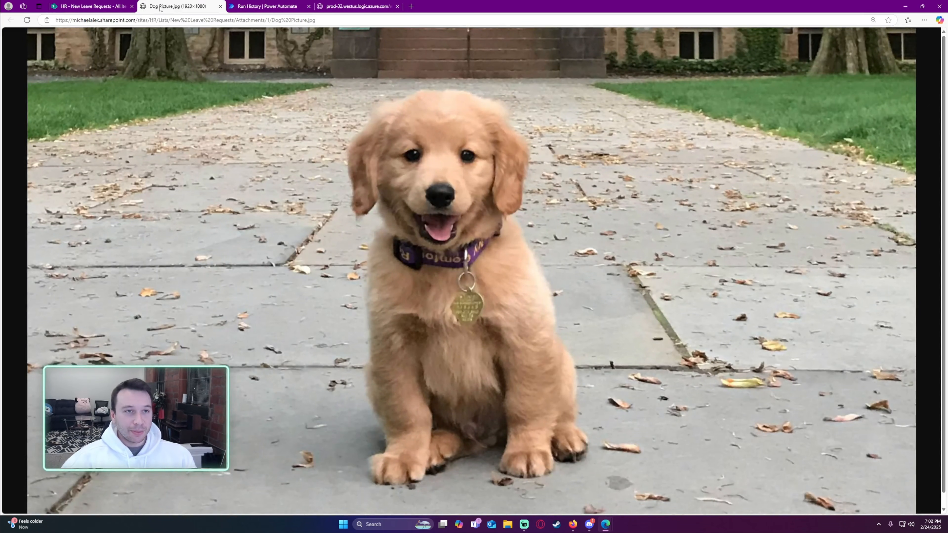
pyautogui.click(220, 6)
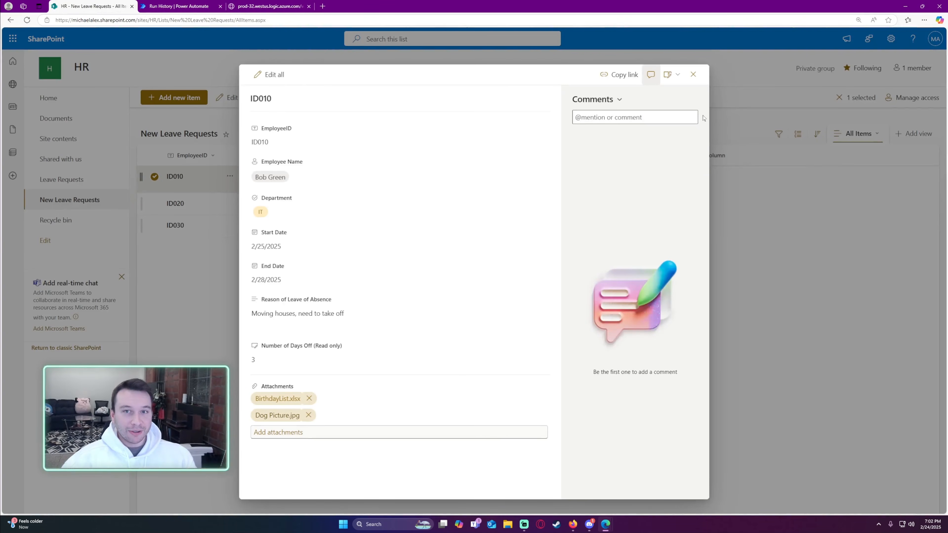
pyautogui.click(695, 76)
# - Open the HR department's leave request to check its copied attachments, then close the item and deselect it
pyautogui.click(647, 210)
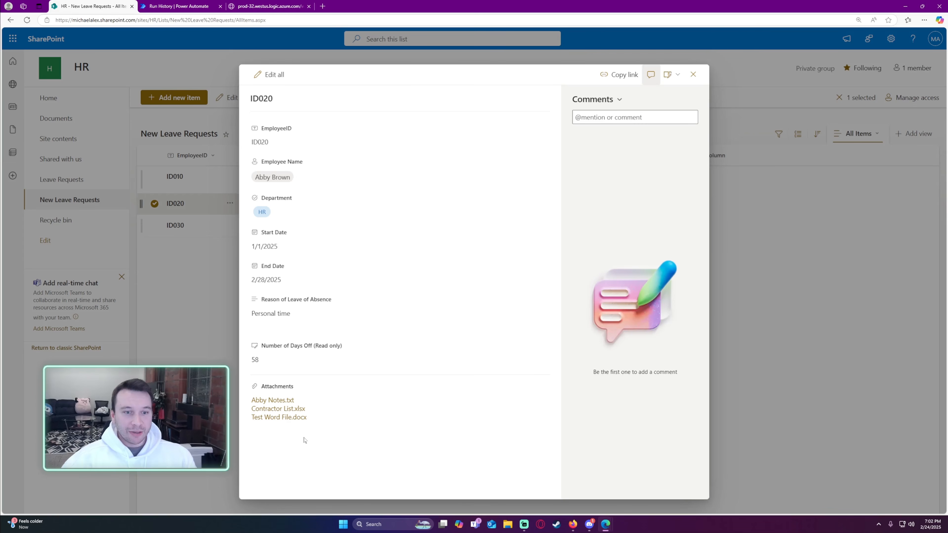
pyautogui.press('Escape')
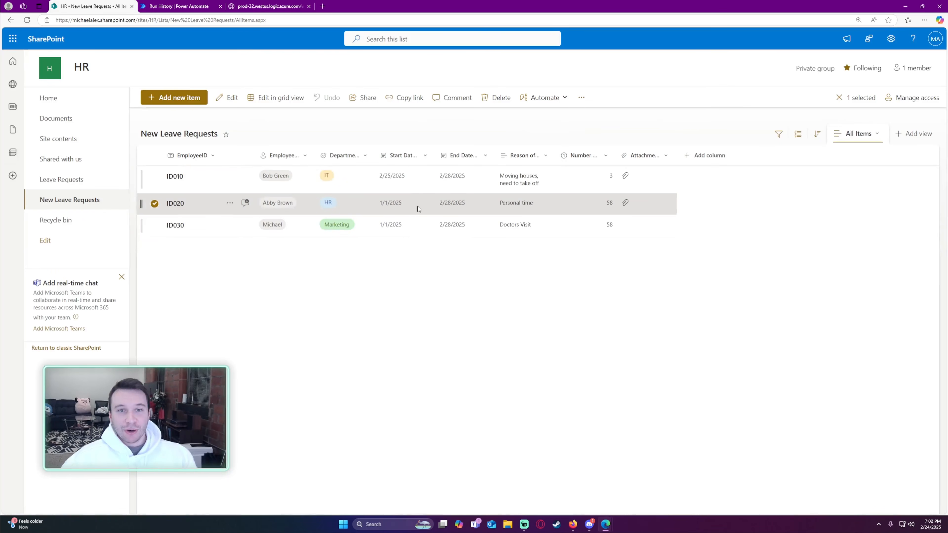
pyautogui.click(154, 204)
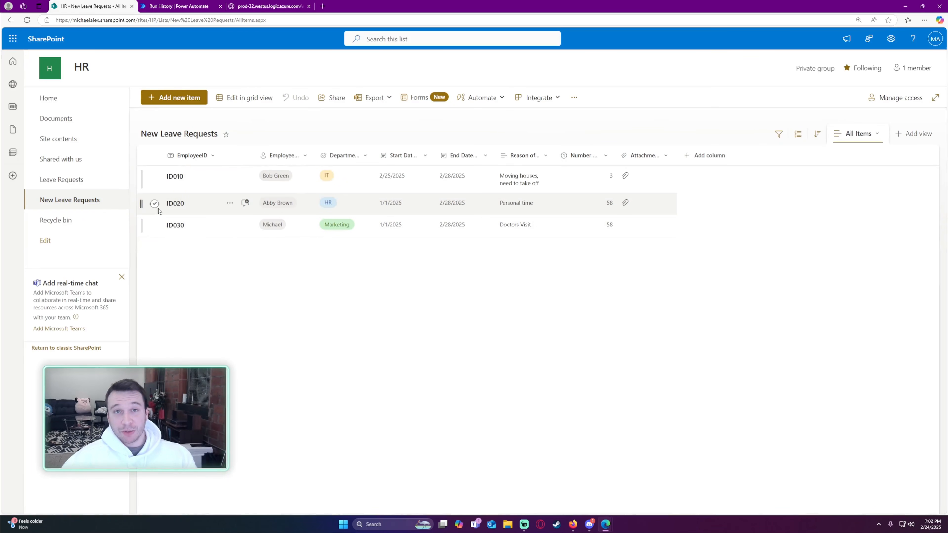